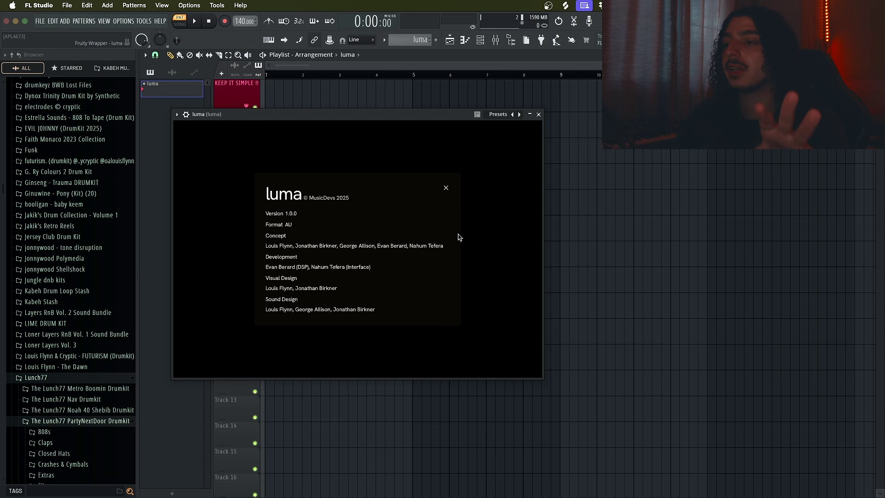
Close luma's credits screen to return to the awakening preset's main controls, and nudge the plugin window slightly.
click(446, 189)
click(457, 198)
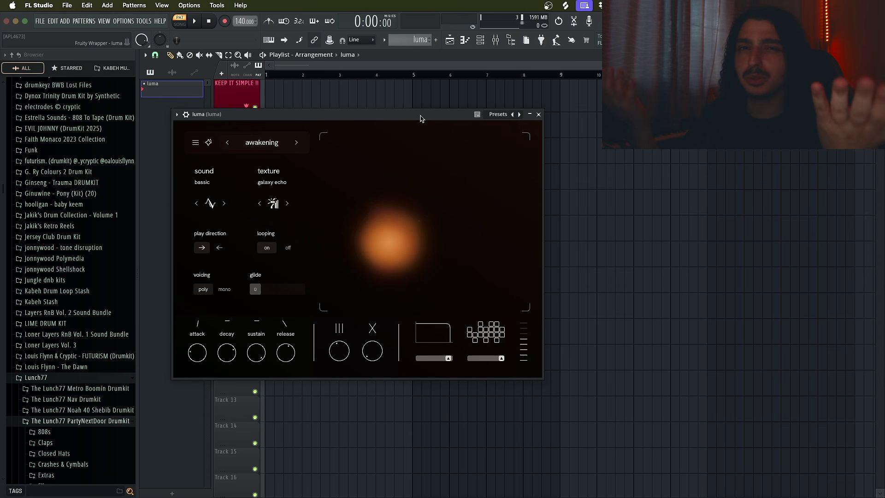
drag(313, 117, 311, 117)
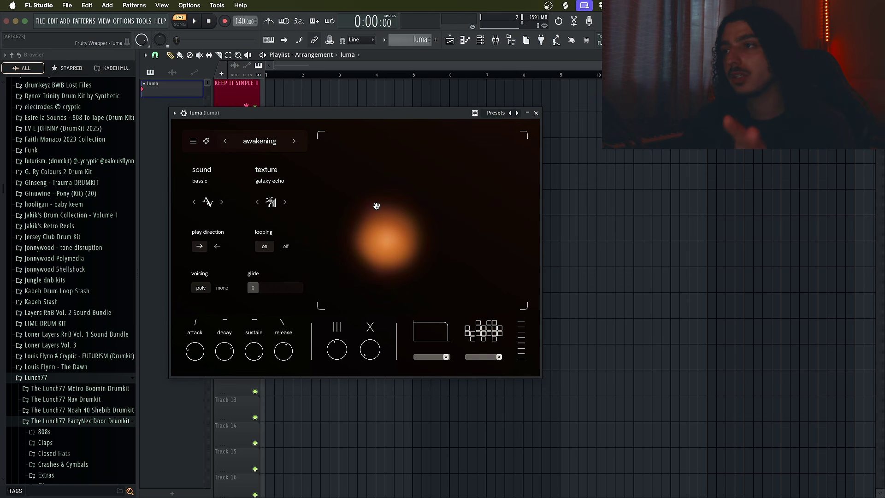
Browse luma's analog sounds, pick super and replace it with strung as the sound source.
click(220, 178)
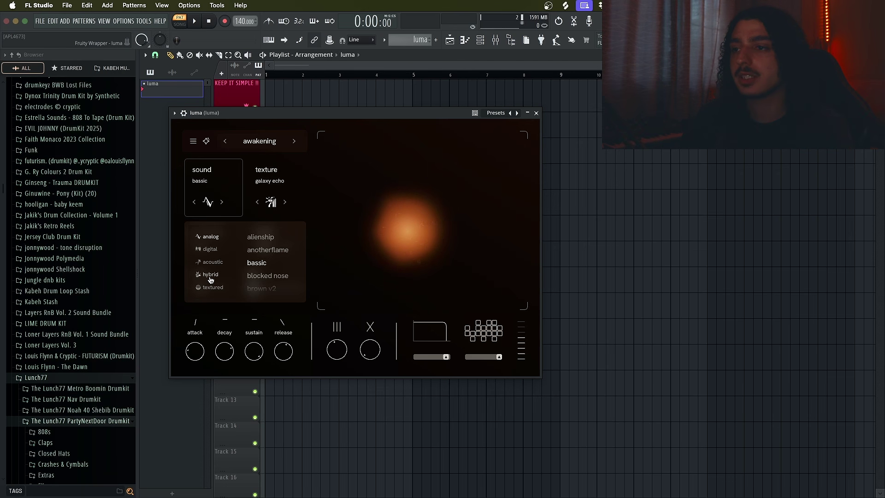
scroll(266, 256, down, 6)
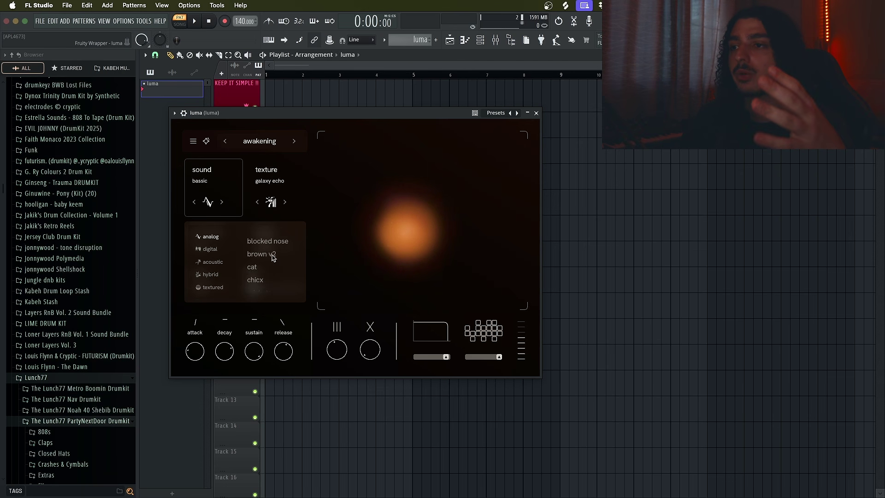
scroll(267, 259, down, 4)
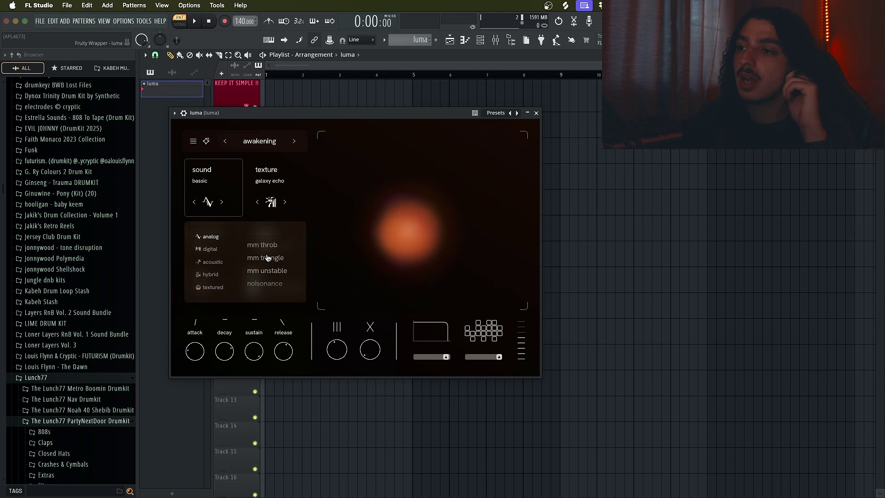
scroll(269, 258, down, 10)
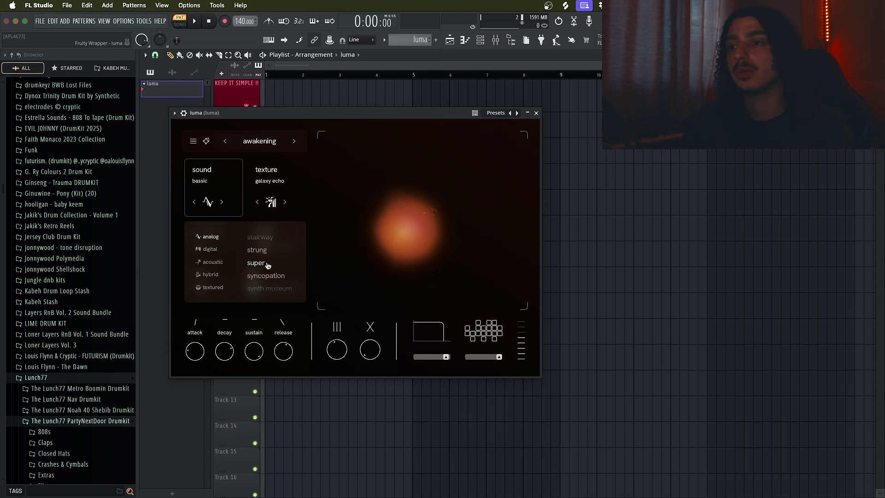
click(210, 176)
click(211, 175)
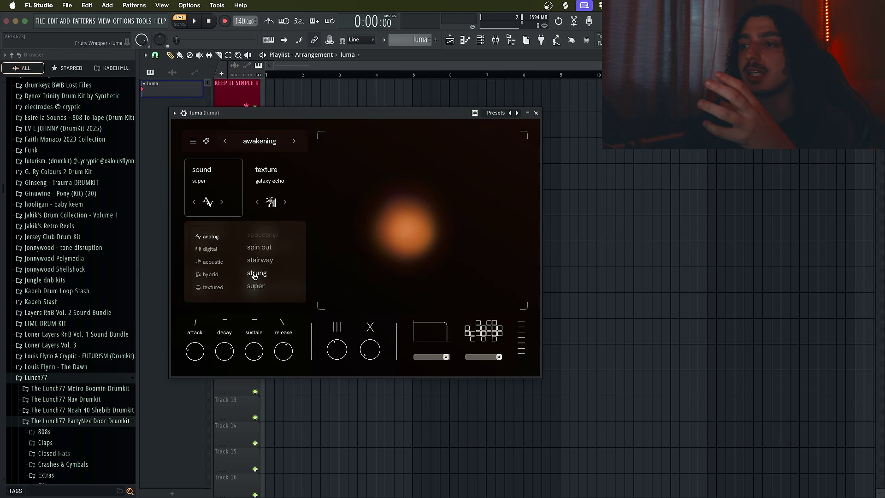
click(254, 274)
click(215, 183)
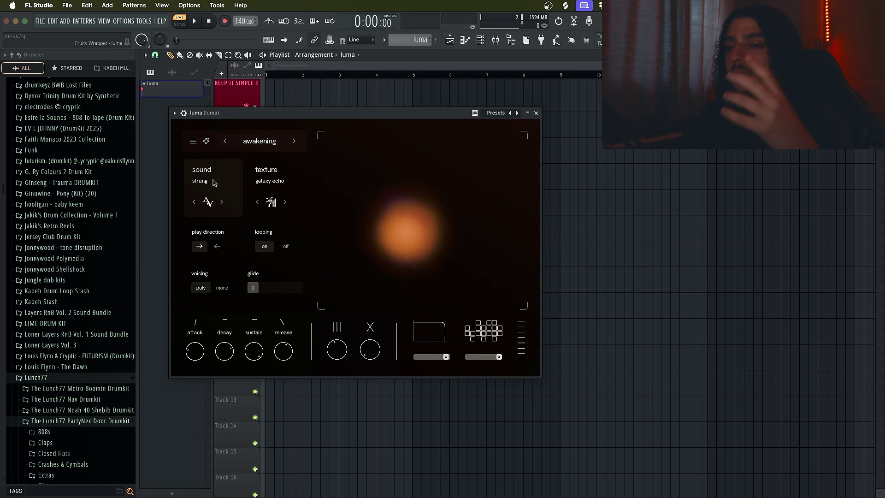
Examine luma's sound and texture categories, including the textured sounds and the industrial and foley textures.
click(214, 183)
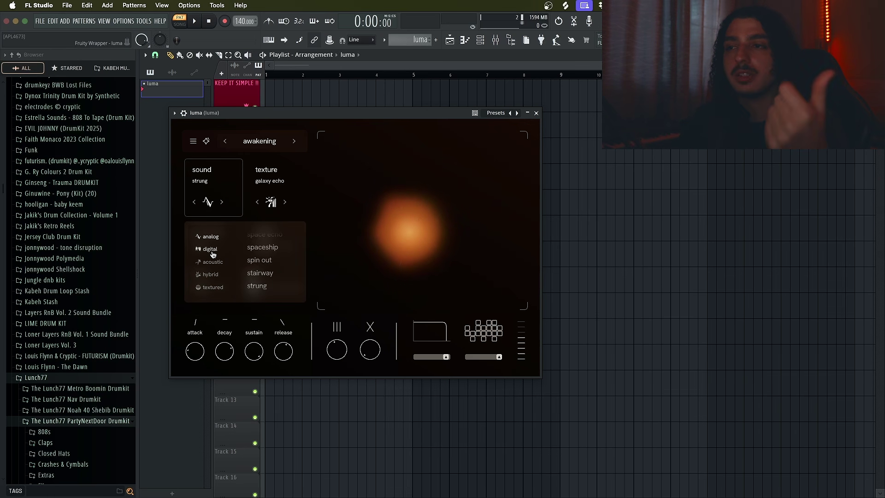
click(215, 290)
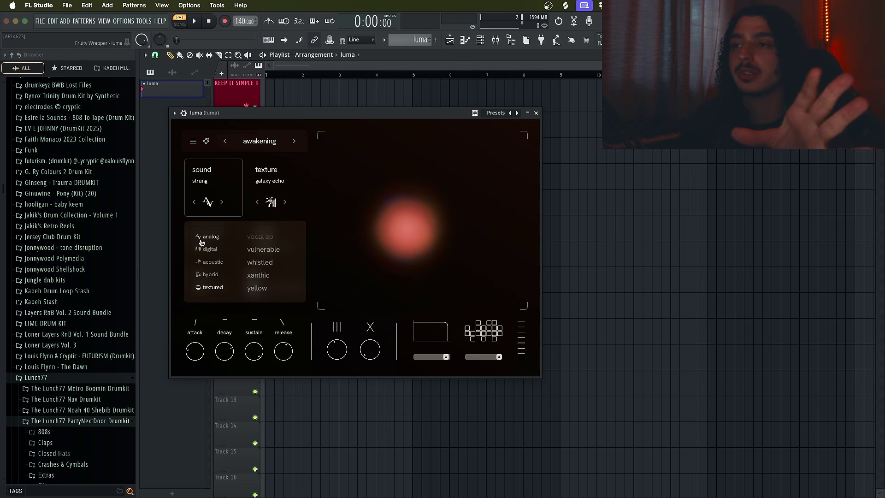
click(288, 187)
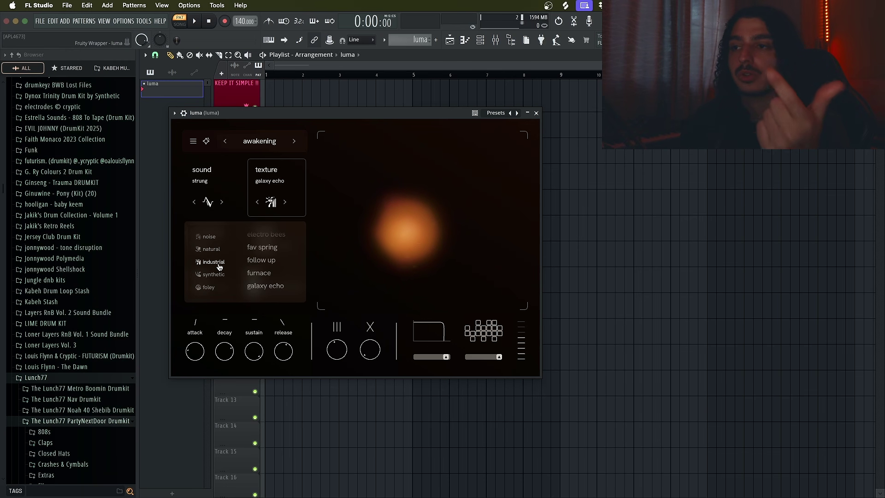
click(207, 287)
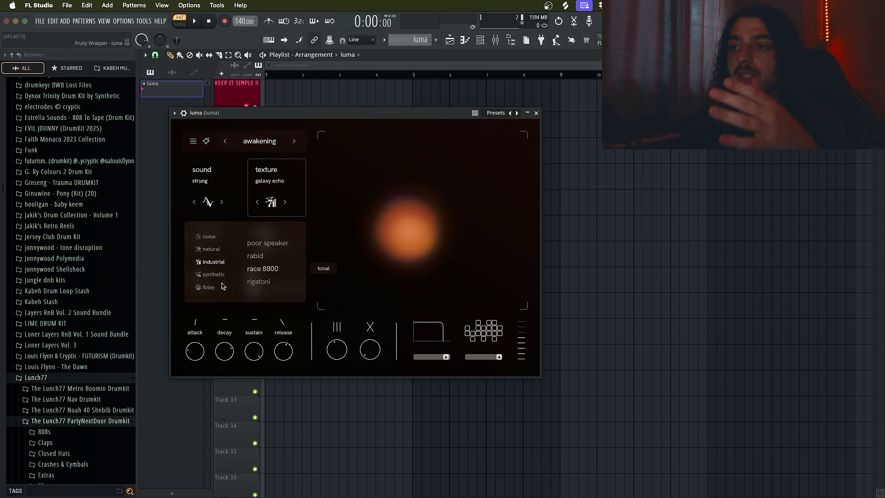
scroll(265, 263, up, 5)
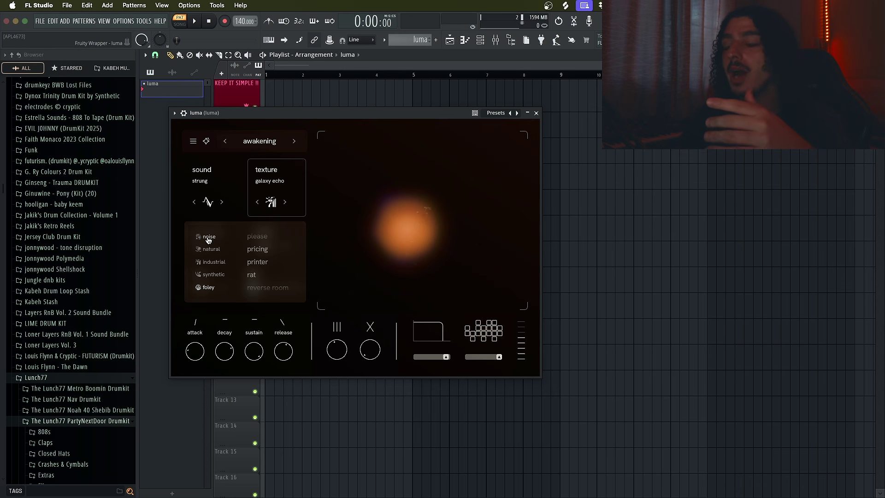
drag(359, 116, 364, 112)
click(274, 187)
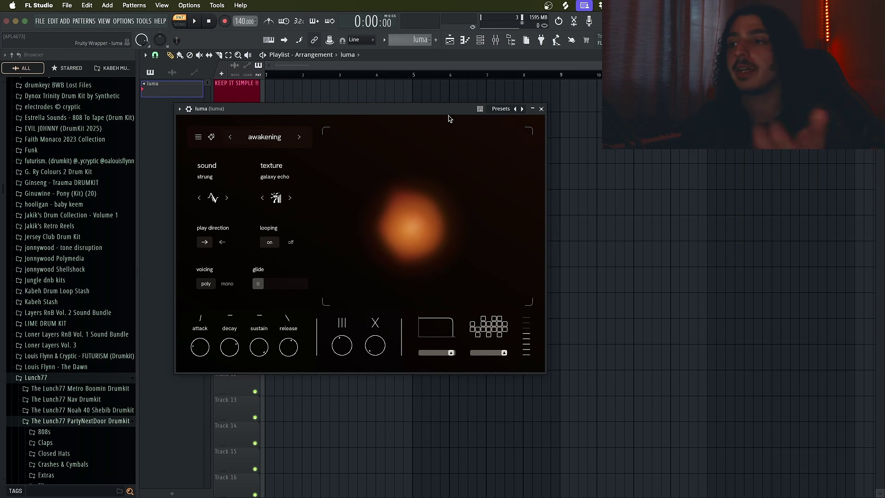
Turn looping off, reverse the play direction and adjust the glide in luma.
click(291, 242)
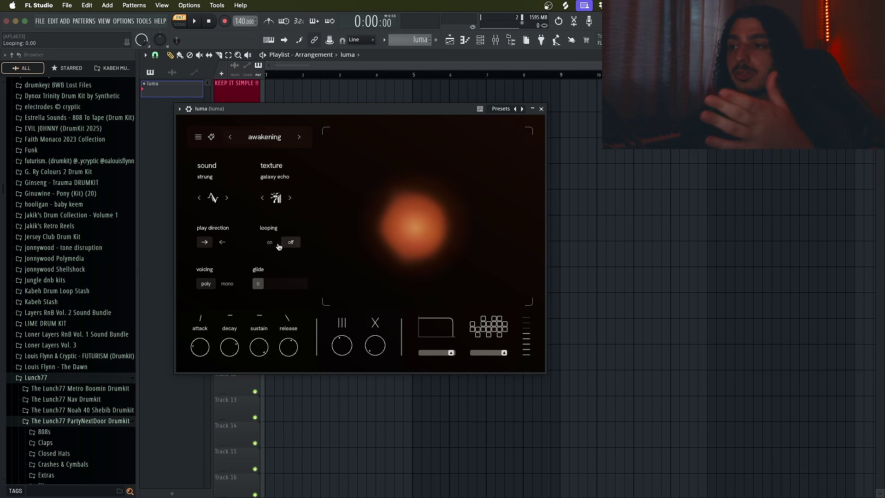
click(222, 242)
drag(258, 284, 270, 289)
Increase the envelope squeeze in luma's volume envelope settings.
click(272, 332)
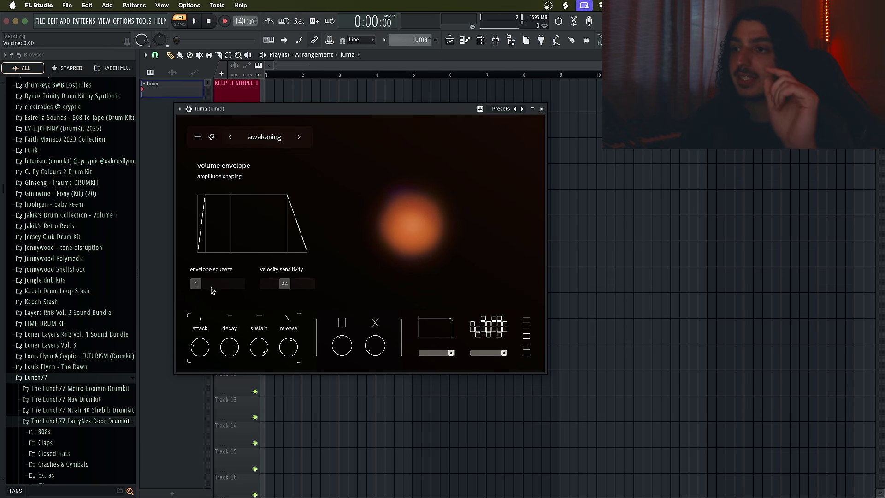
drag(195, 283, 225, 292)
Show the variance and disturbance settings and load the luma preset sine 1.
click(343, 332)
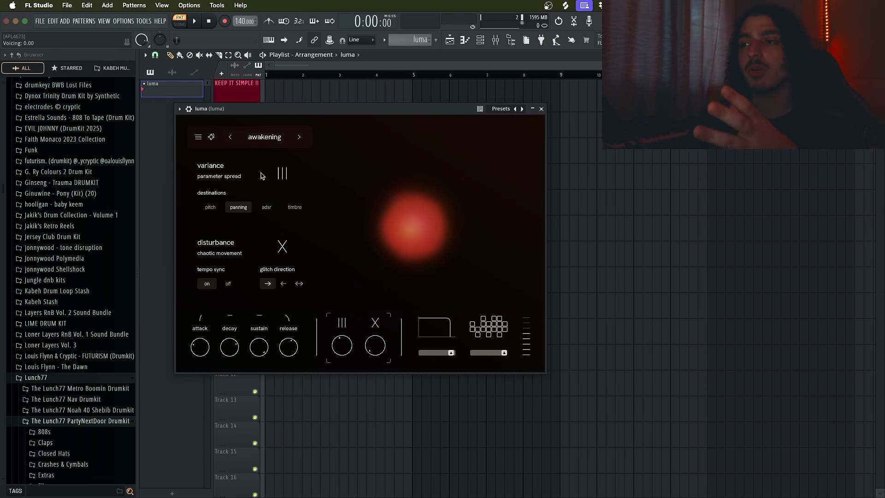
click(264, 137)
click(214, 179)
click(263, 183)
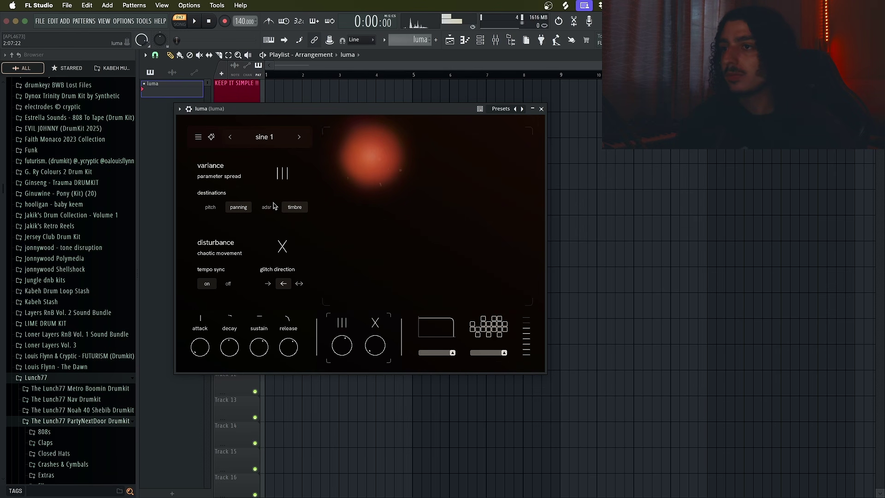
Enable pitch and adsr as additional variance destinations and play test notes to hear the result.
click(211, 209)
click(266, 208)
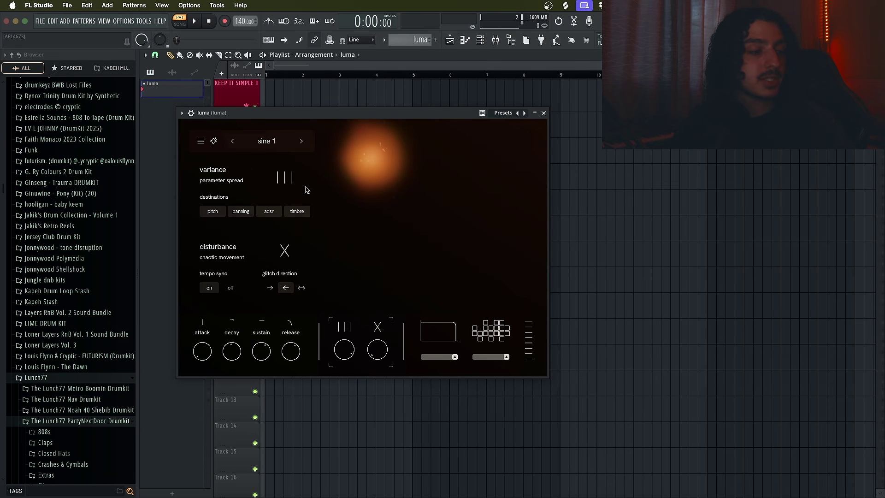
key(z)
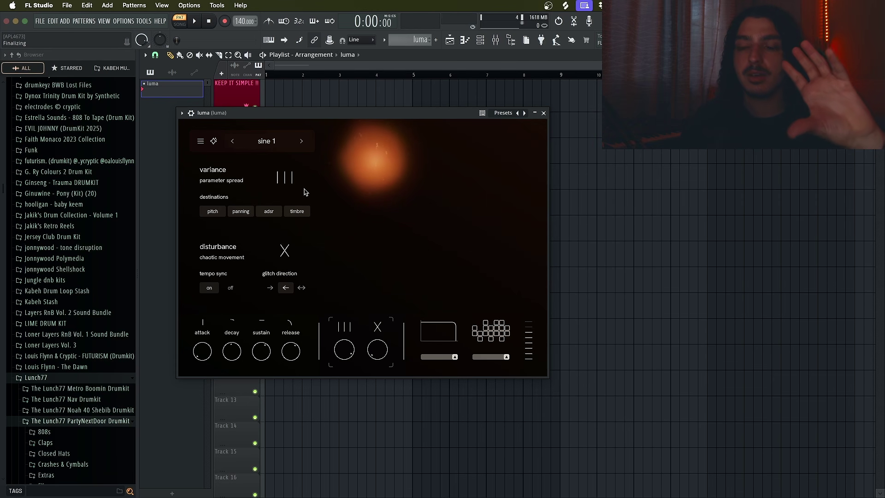
key(z)
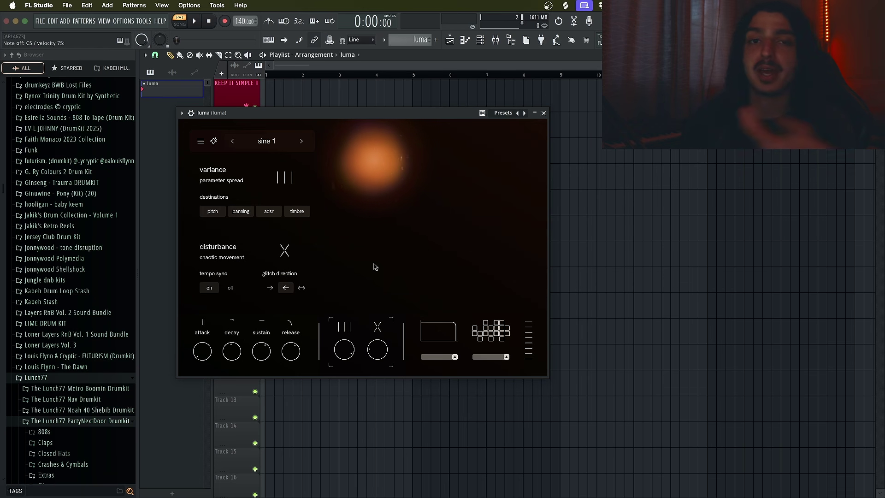
Set the disturbance glitch direction to bidirectional and turn off timbre and panning as variance destinations.
click(301, 287)
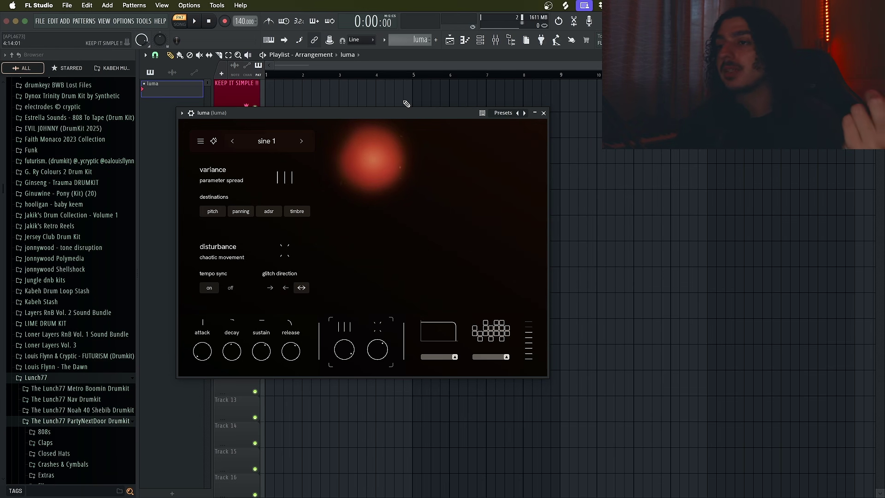
click(297, 211)
click(241, 212)
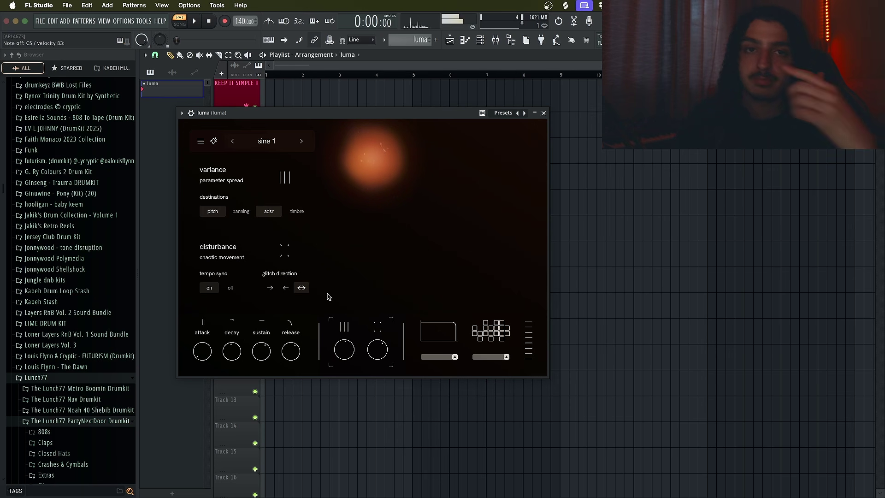
Lower luma's sample rate and set its degradation to 36 and drift to 31.
click(449, 332)
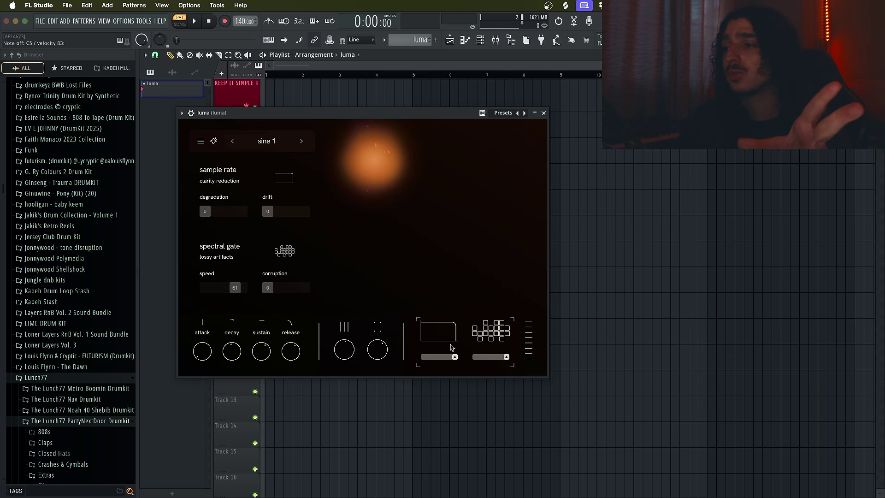
drag(456, 359, 446, 358)
drag(268, 211, 292, 213)
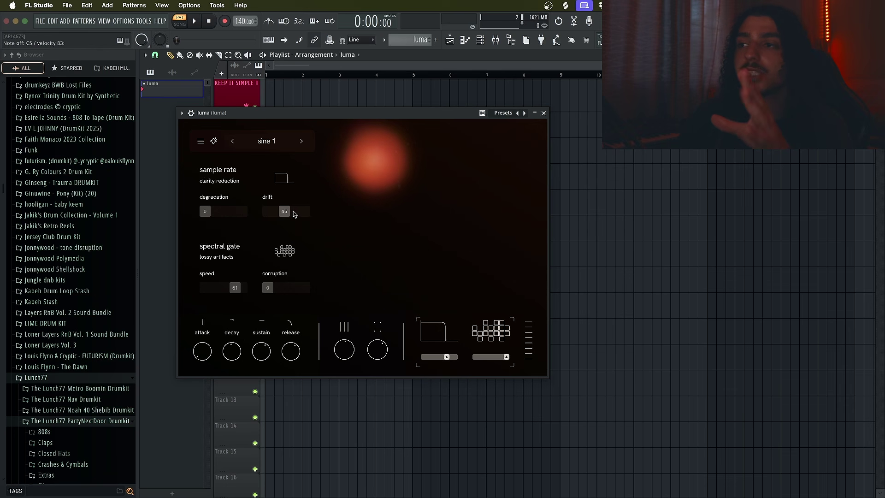
drag(204, 211, 218, 212)
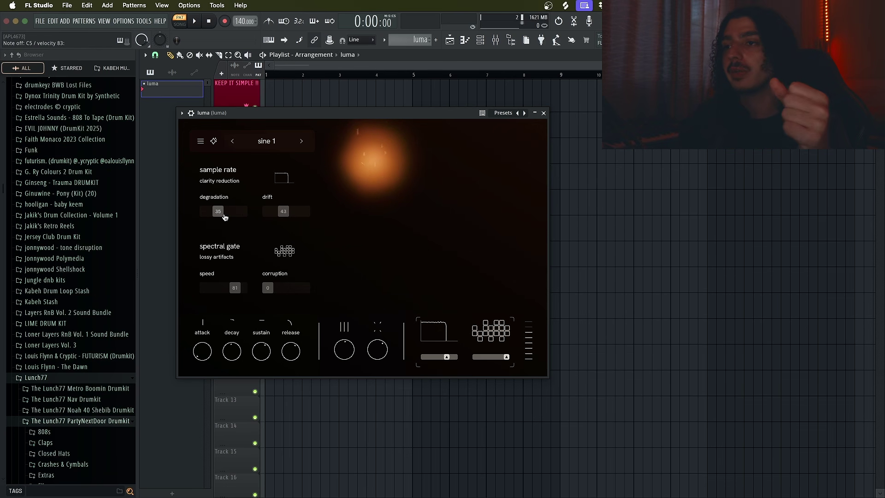
drag(278, 215, 274, 215)
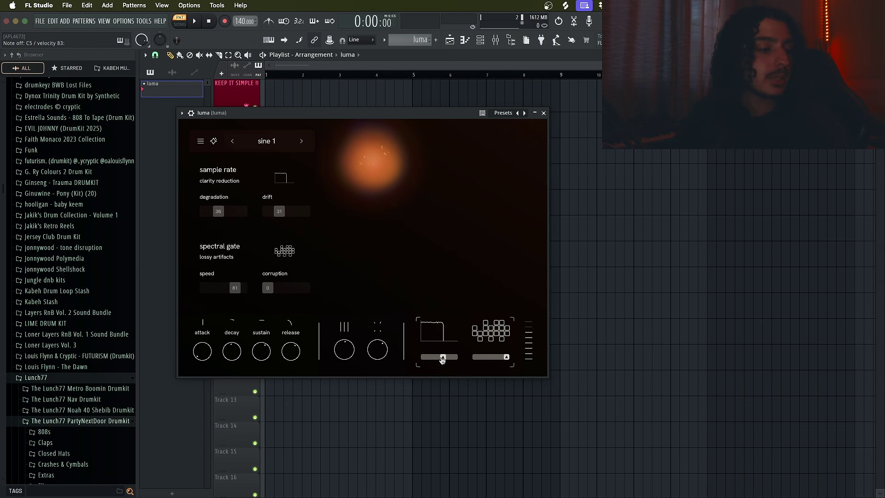
Lower the sample rate further and reduce the spectral gate, with speed at 62 and corruption at 54.
drag(442, 359, 421, 361)
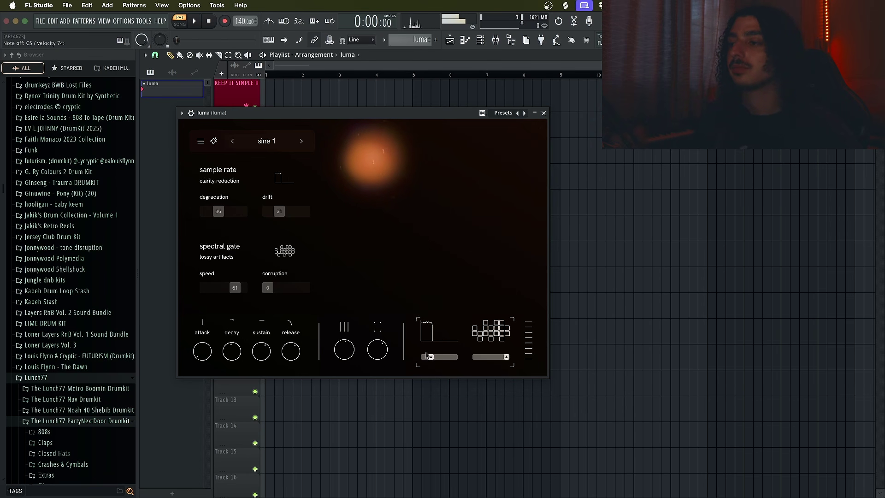
drag(506, 356, 499, 364)
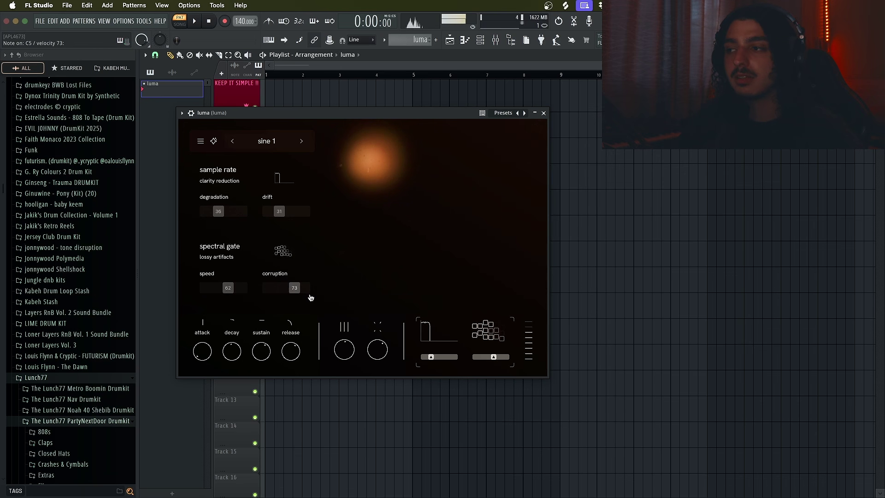
click(495, 41)
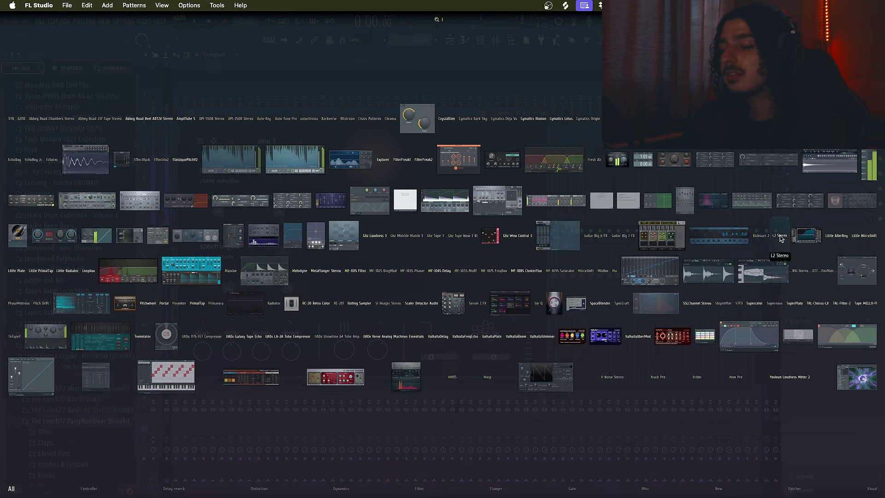
key(Escape)
drag(215, 117, 216, 118)
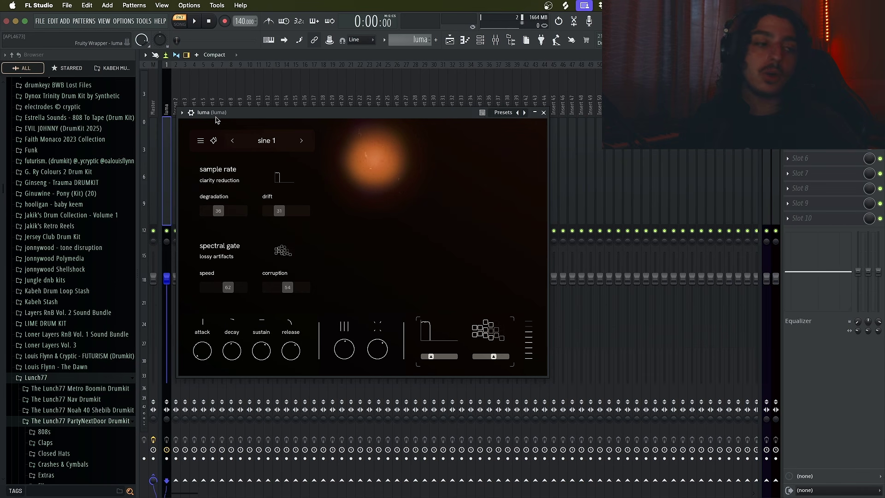
key(F5)
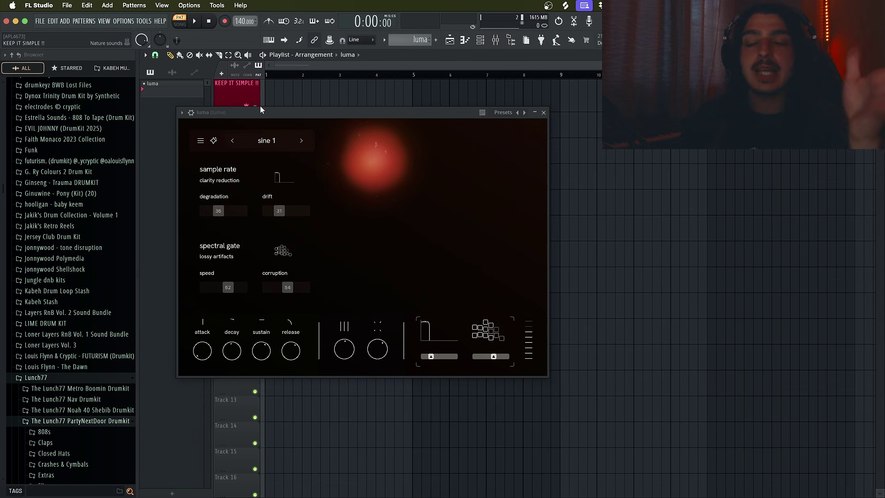
Return to the sound and texture page, lower the orb to about mid-height in its pad, and move the plugin window off the playlist's first bar.
click(365, 188)
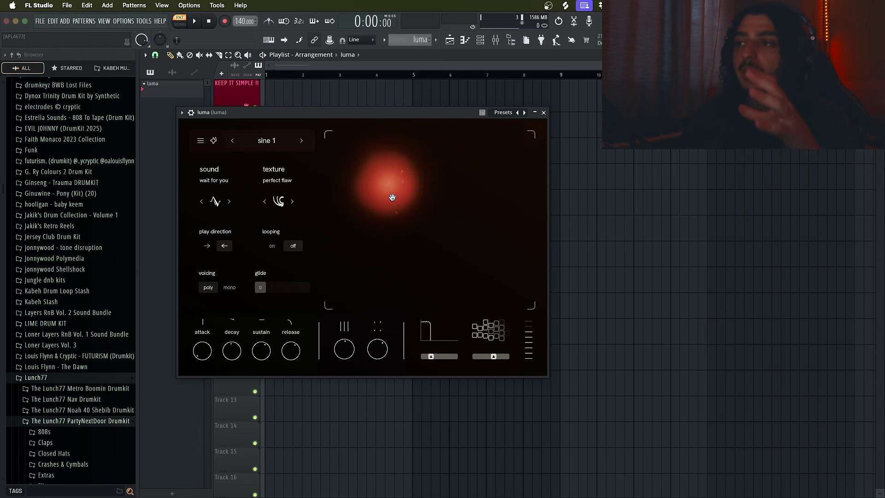
drag(392, 198, 388, 237)
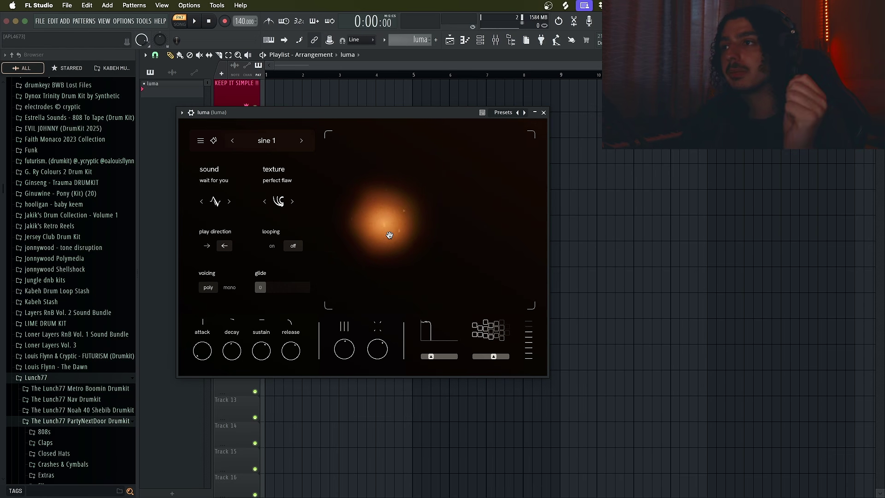
drag(368, 113, 500, 139)
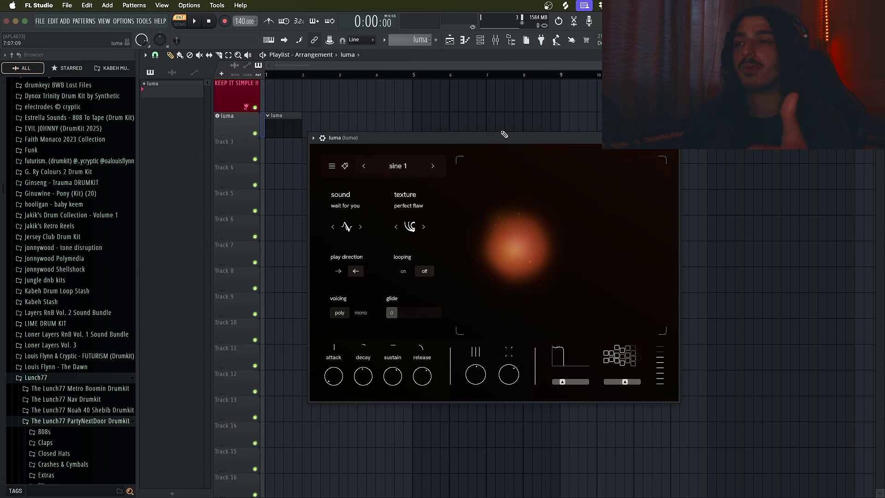
Reposition the luma window over the playlist and move the orb slightly above and right of its pad's centre.
drag(504, 134, 591, 125)
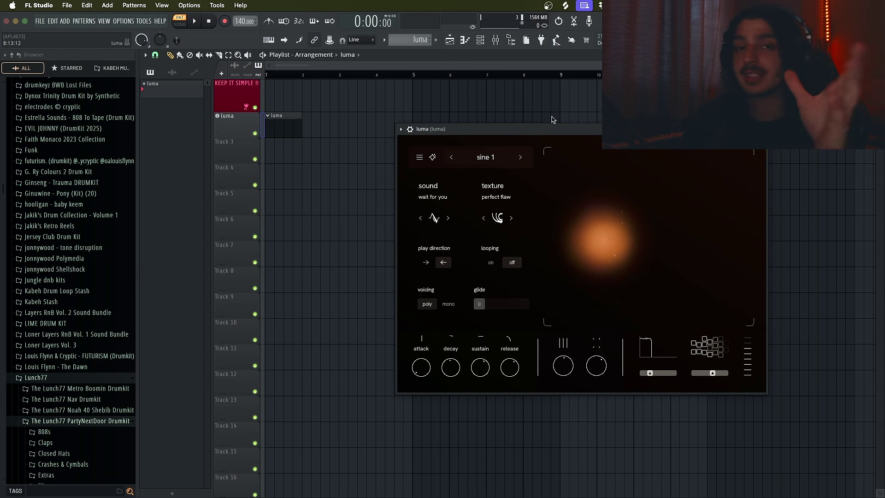
drag(555, 130, 338, 143)
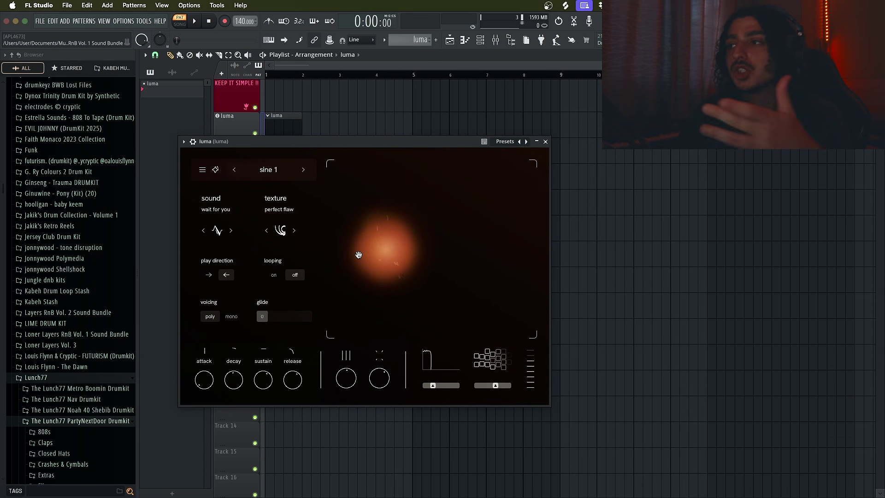
click(443, 235)
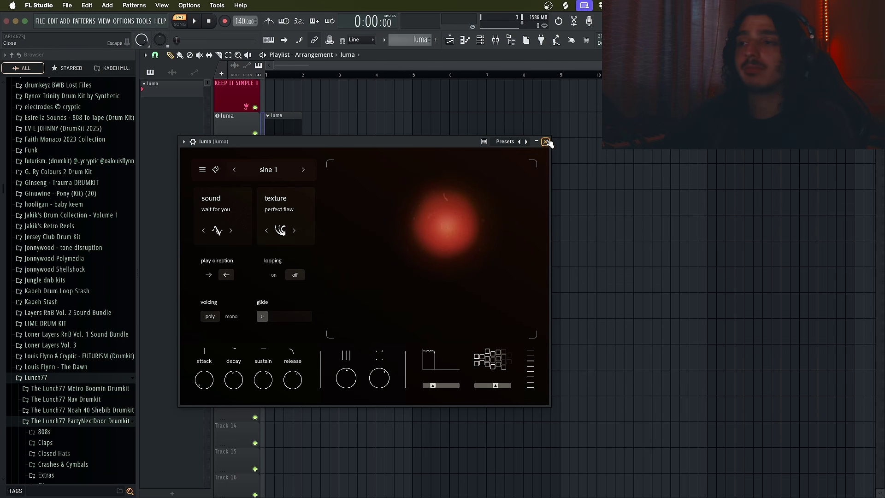
drag(445, 143, 437, 141)
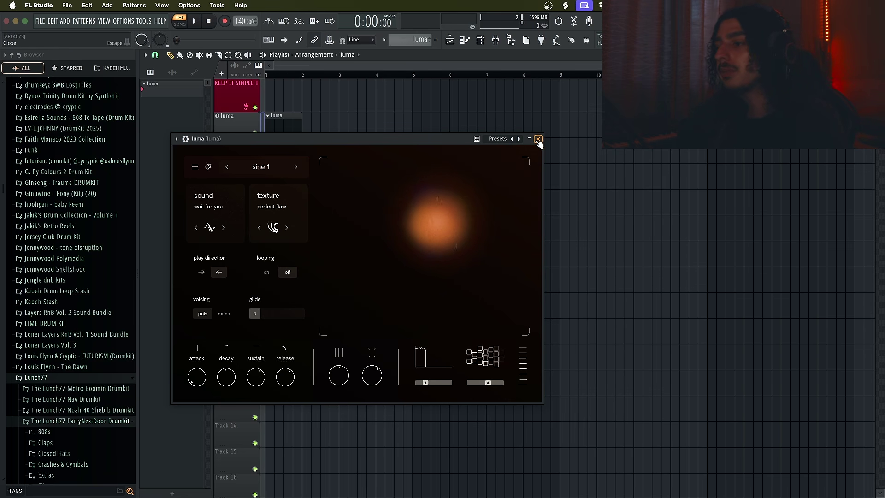
drag(319, 142, 326, 134)
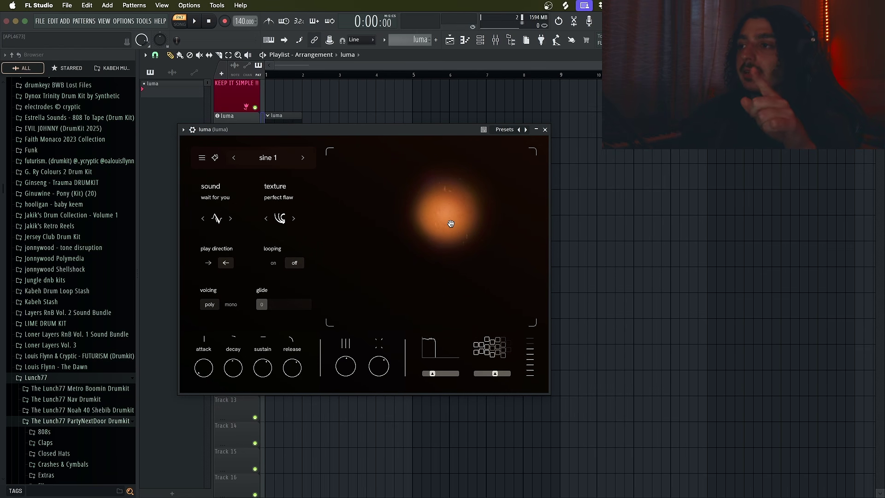
Generate a series of random luma presets and audition some of them.
click(215, 159)
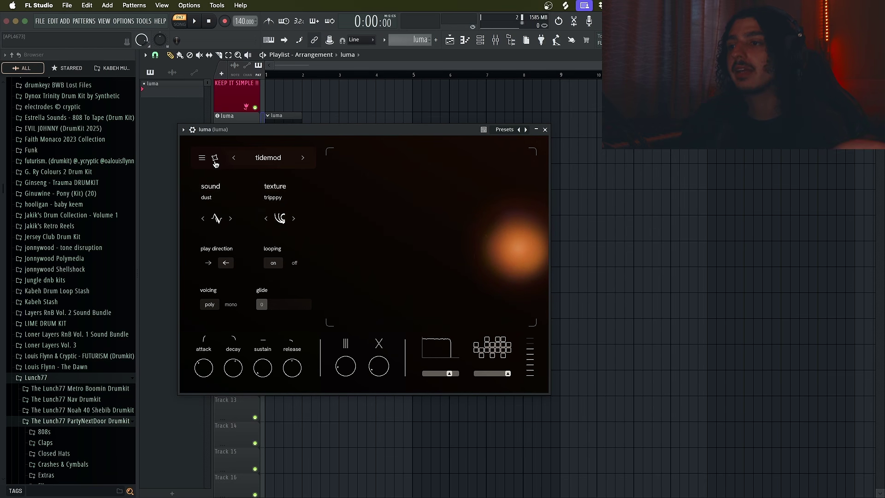
click(215, 159)
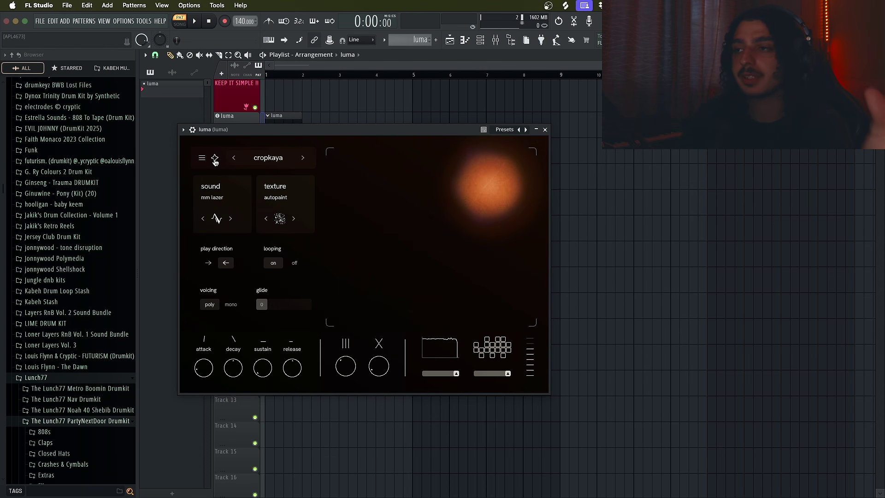
click(215, 159)
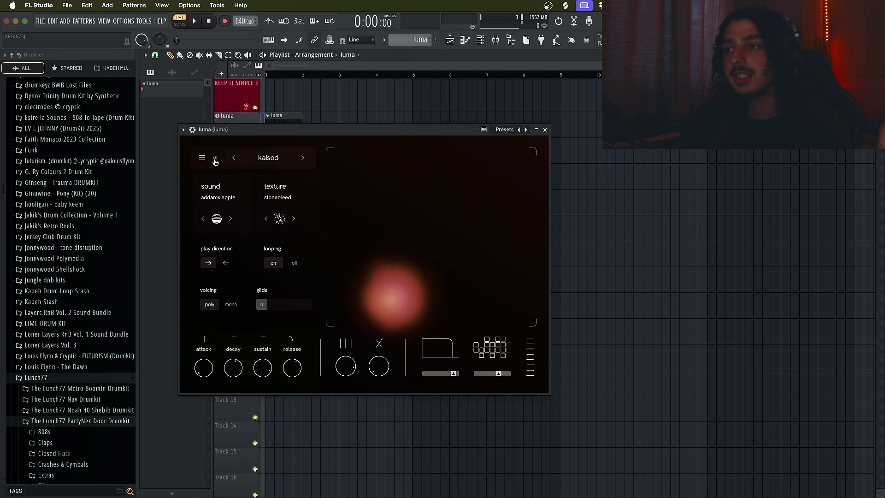
click(214, 159)
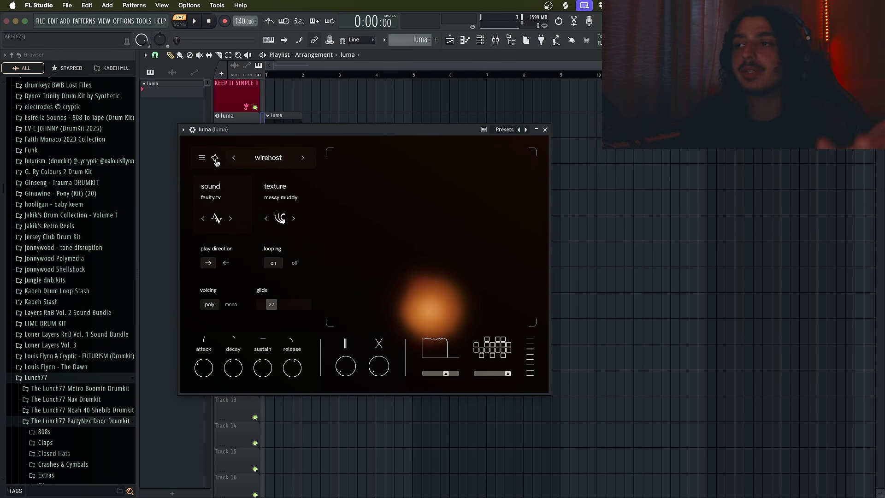
click(215, 159)
click(215, 159)
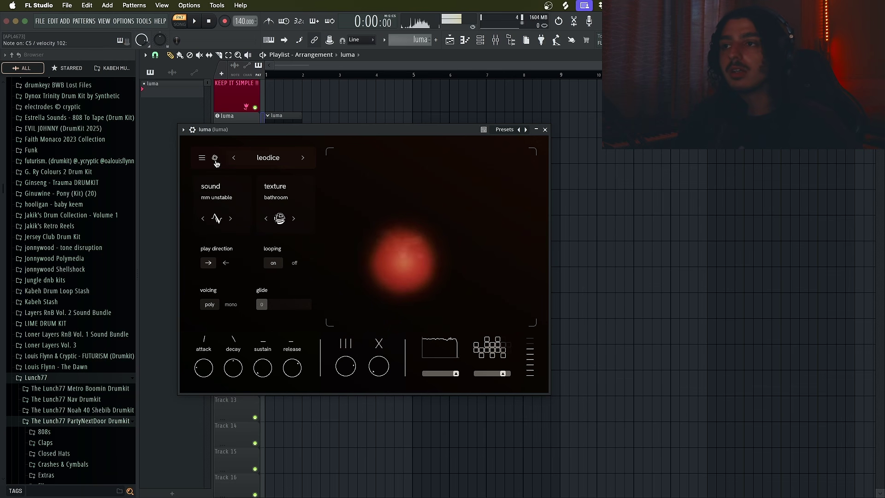
click(215, 159)
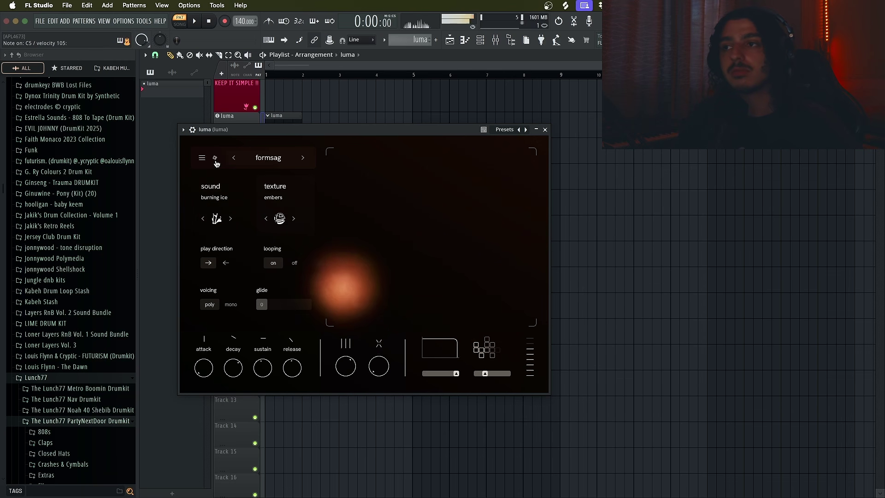
click(215, 159)
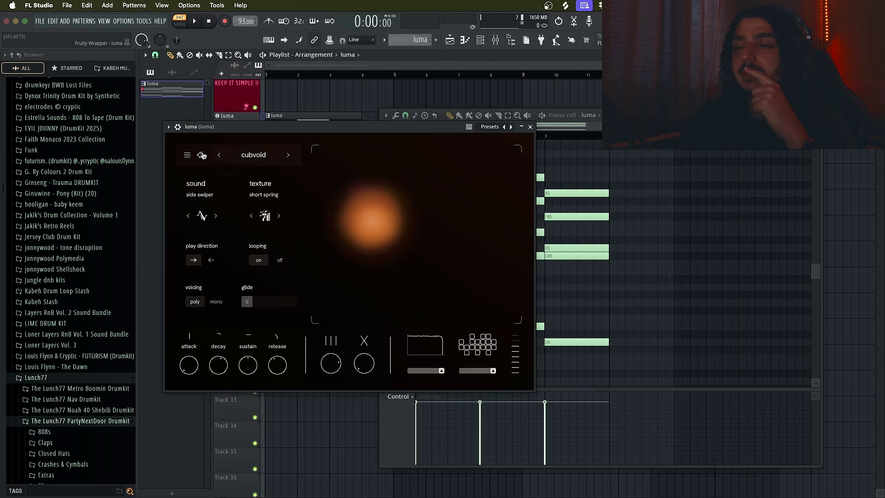
Load the sine 1 preset from luma's kabeh stash bank and close the preset list.
click(259, 157)
click(209, 199)
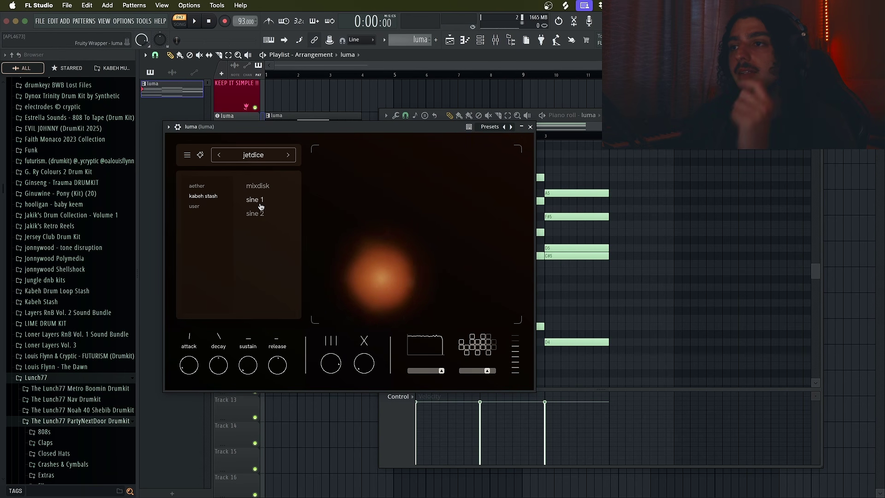
click(259, 202)
click(260, 159)
Play the pattern while lowering the orb to about mid-height in its pad, and stop playback.
right_click(649, 172)
key(space)
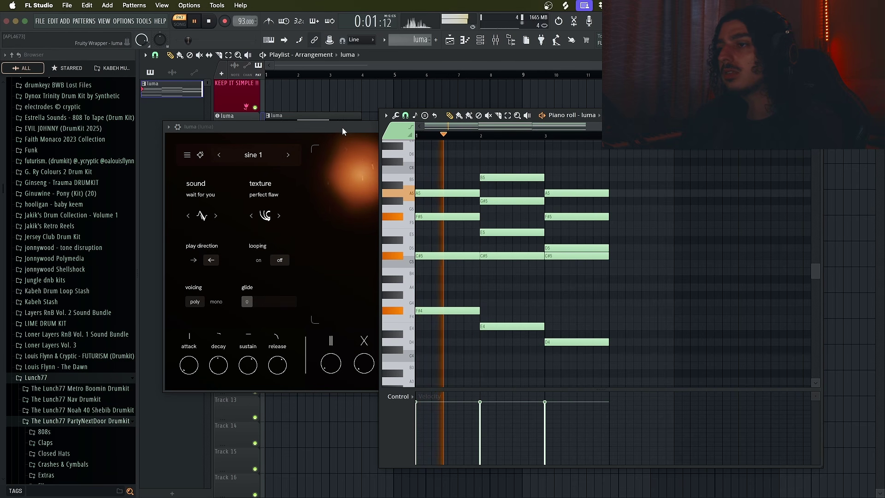
drag(342, 127, 302, 128)
drag(320, 189, 322, 237)
right_click(598, 203)
key(space)
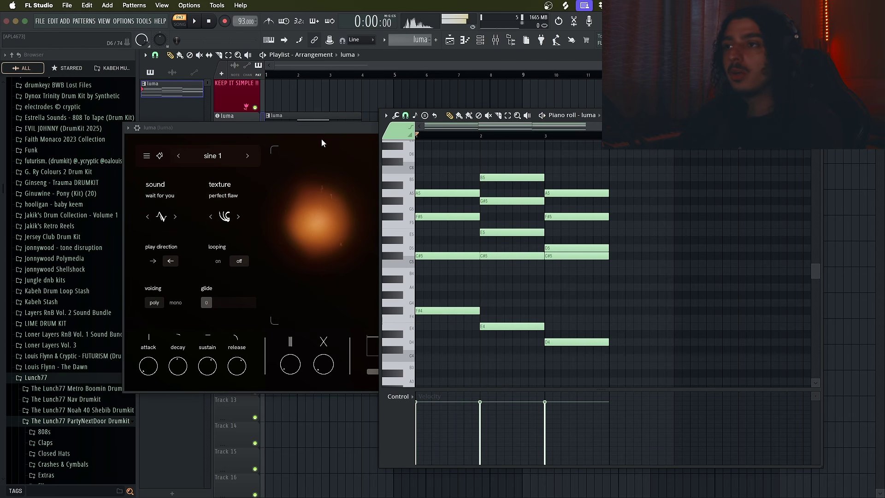
Move the luma window further off the piano roll and sweep the orb across its pad, leaving it slightly below and left of centre.
drag(318, 128, 280, 115)
drag(273, 211, 393, 239)
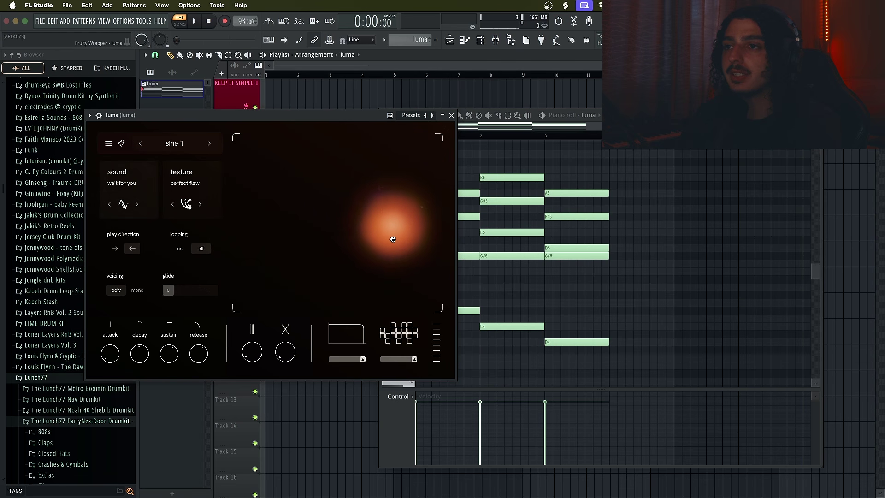
drag(262, 236, 411, 237)
drag(317, 234, 317, 191)
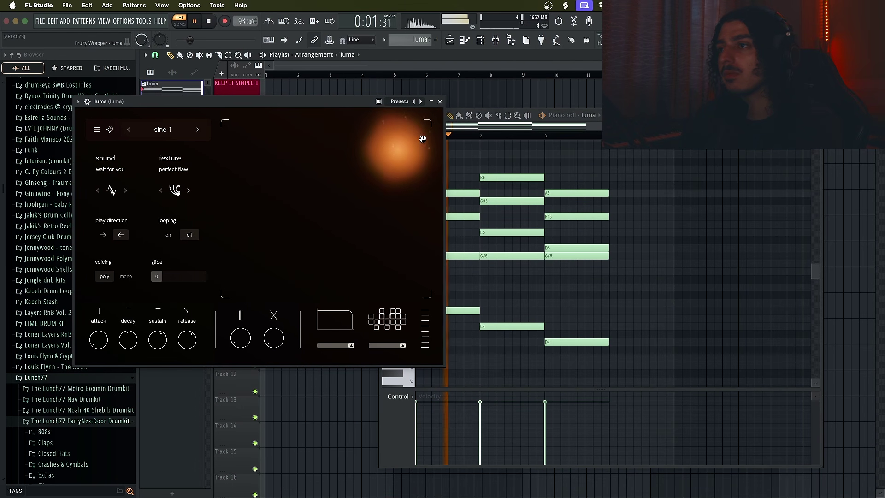
drag(395, 157, 286, 239)
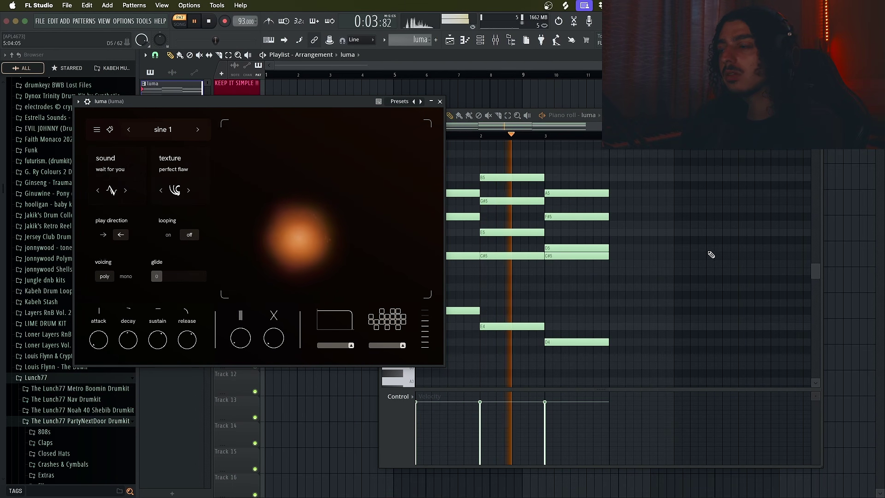
Stop playback and add a fourth chord at bar 4 in the piano roll with B3, B4, C#5, D5, F#5 and A5.
right_click(674, 253)
scroll(586, 208, down, 1)
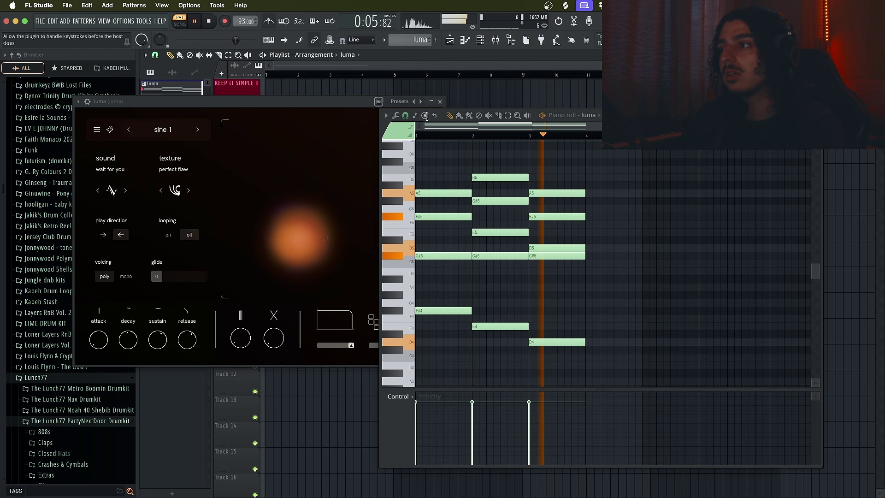
scroll(599, 249, down, 2)
key(space)
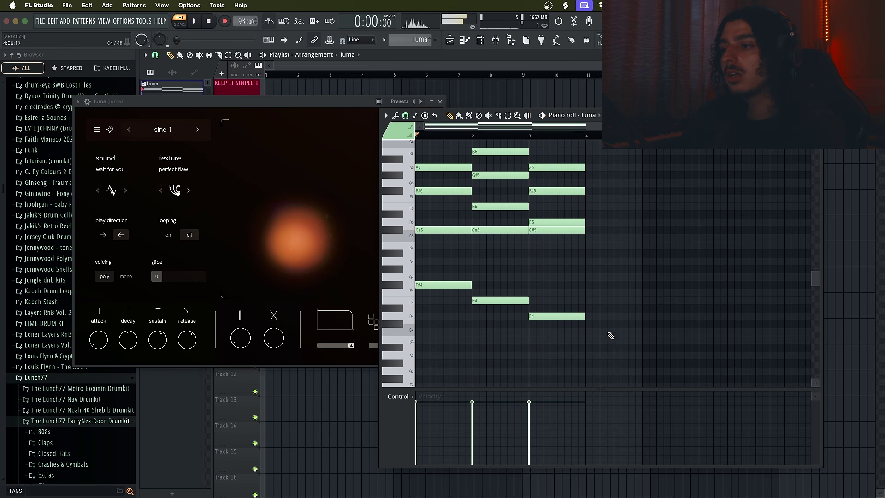
click(602, 340)
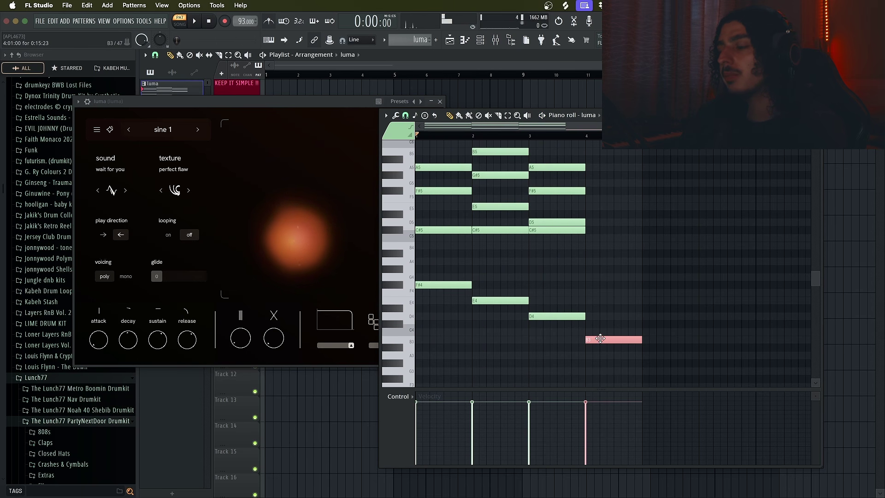
click(592, 255)
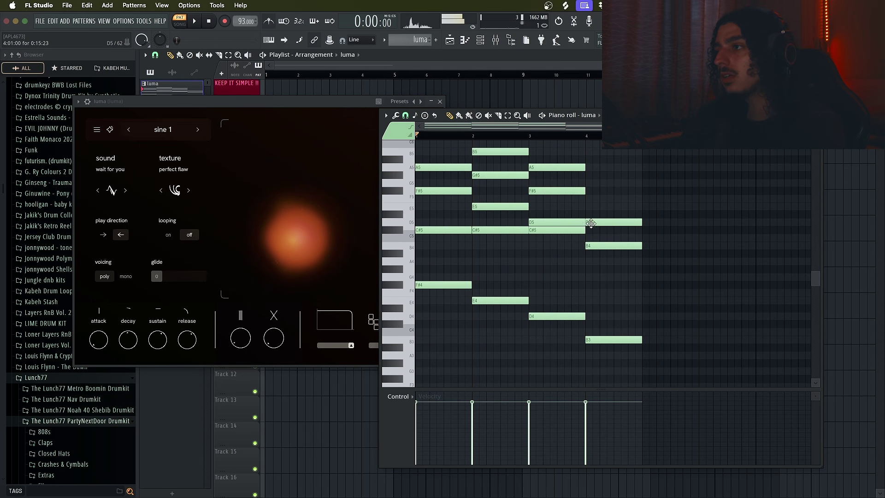
scroll(587, 167, up, 2)
click(585, 159)
key(ctrl+Down)
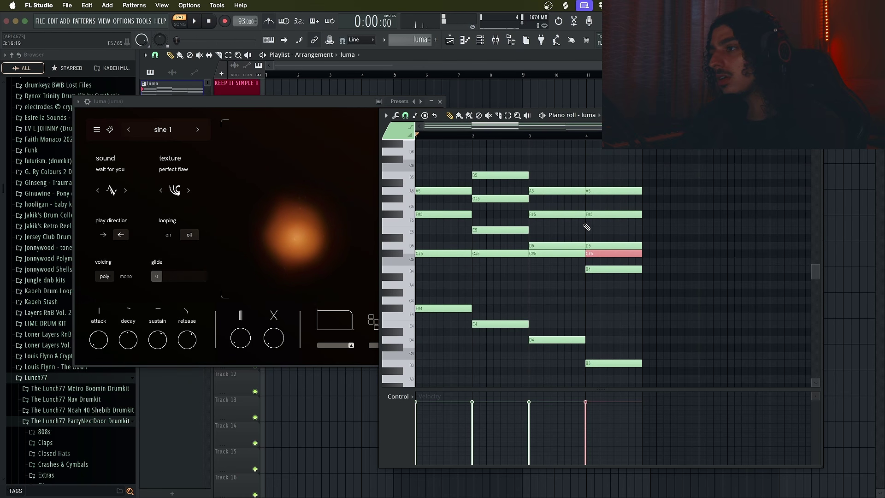
Audition the last two chords and try the fourth chord without its A5 note.
alt+right_click(546, 279)
drag(544, 280, 593, 282)
right_click(617, 192)
alt+right_click(582, 212)
drag(582, 212, 594, 211)
key(super+z)
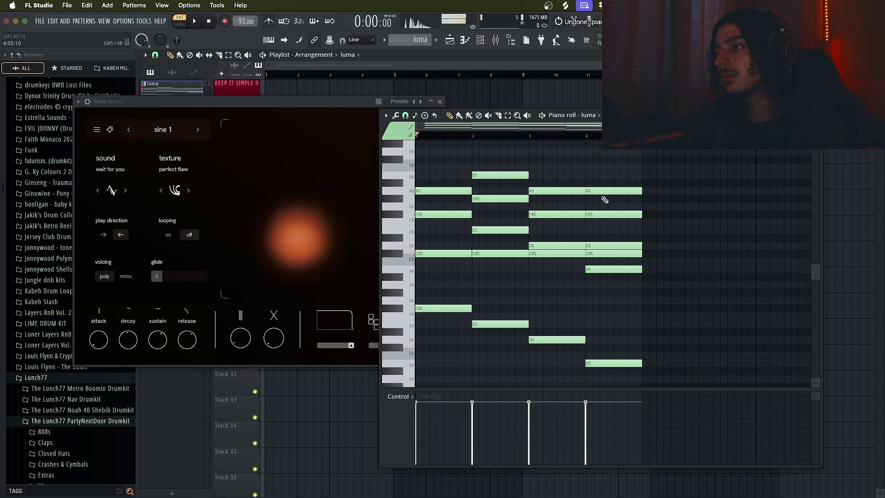
Duplicate the four-bar chord progression to fill eight bars and lower the tempo to 73 BPM.
mouse_move(588, 198)
mouse_down()
mouse_move(559, 199)
mouse_move(592, 210)
mouse_move(615, 232)
mouse_move(573, 217)
mouse_move(613, 217)
mouse_up()
click(604, 193)
key(super+b)
scroll(672, 166, down, 2)
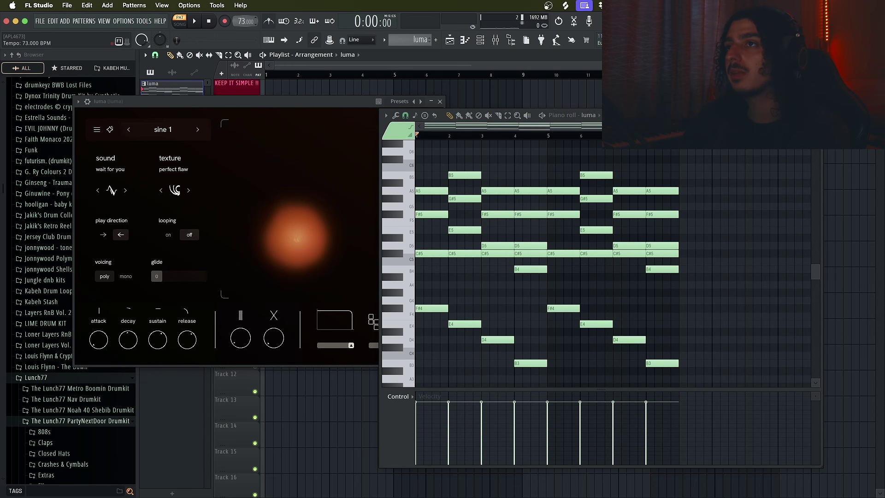
Transpose the whole chord progression down one octave and play the pattern.
key(space)
key(space)
key(super+Down)
key(space)
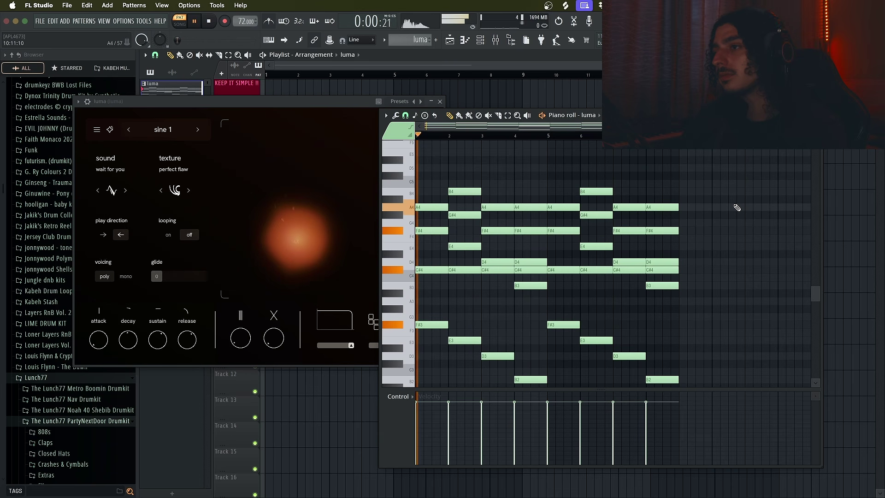
Transpose all the chords up three semitones and raise the tempo to 76 BPM.
key(shift+Up)
key(shift+Up)
key(shift+Up)
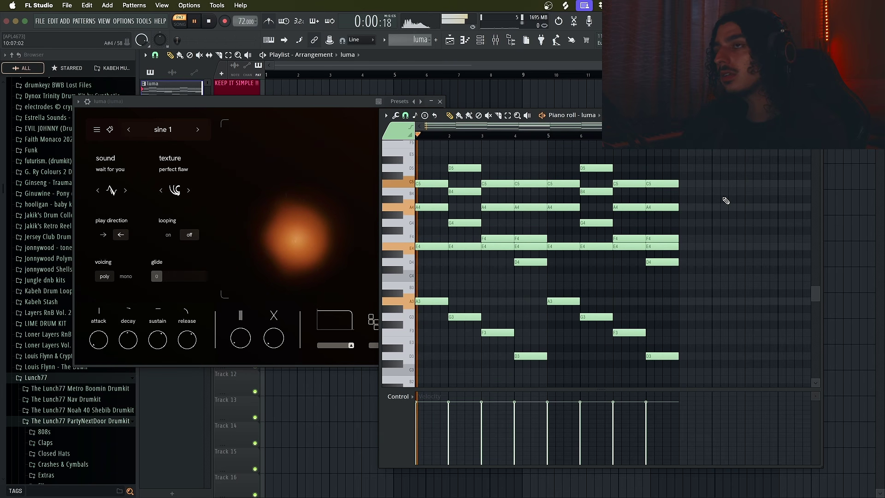
scroll(242, 21, up, 4)
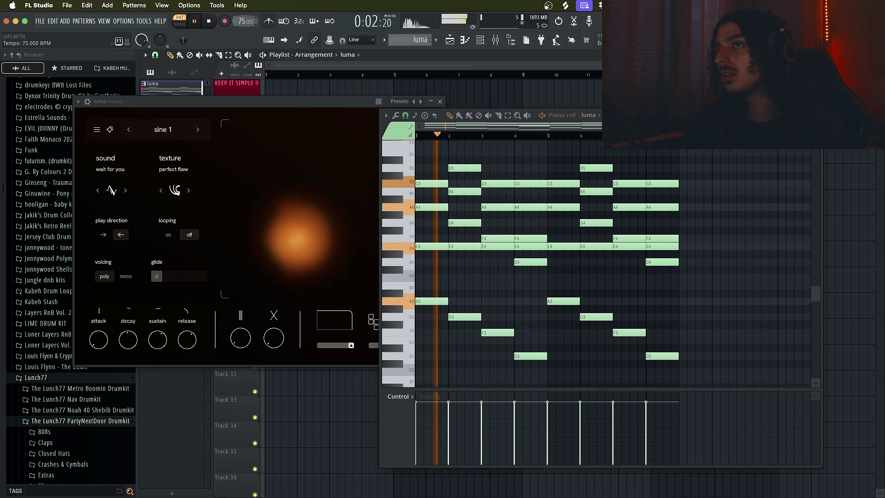
Move the orb to the upper right part of its pad and stop playback.
drag(246, 106, 240, 98)
drag(282, 213, 339, 154)
click(735, 250)
key(space)
Change luma's texture to birds birds from the foley category, nudge the orb up slightly, and play the pattern.
click(163, 193)
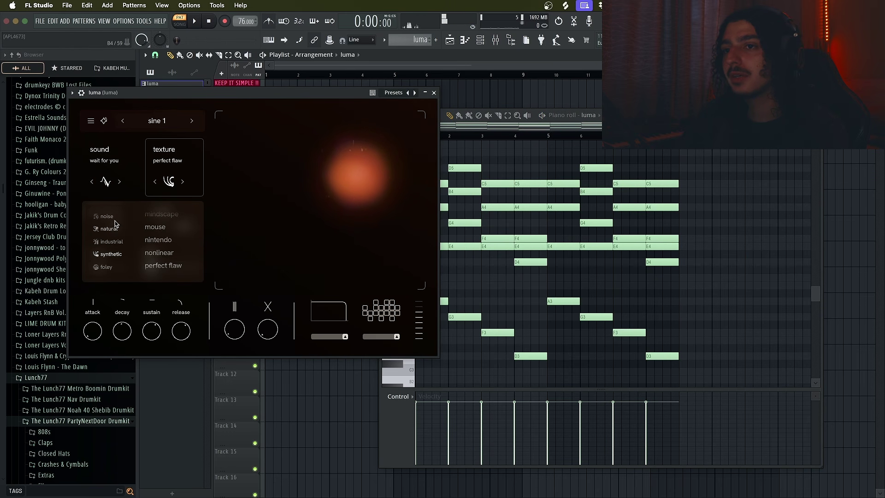
scroll(172, 237, up, 3)
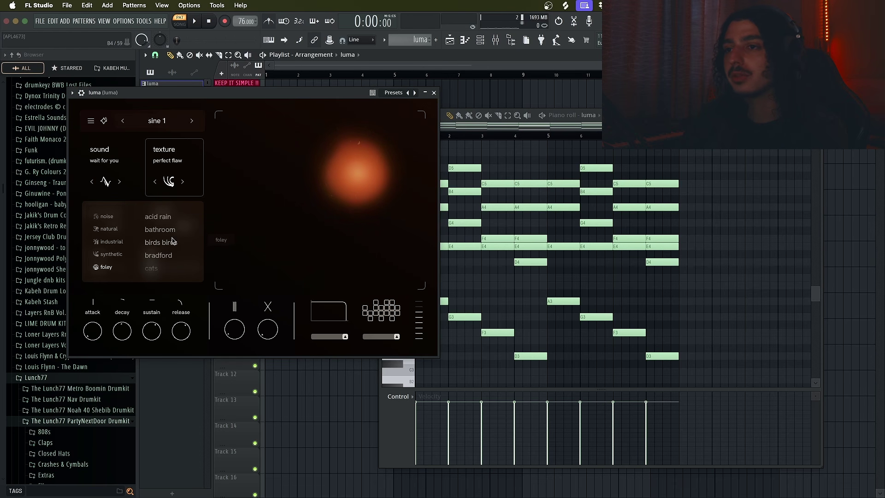
drag(357, 178, 363, 168)
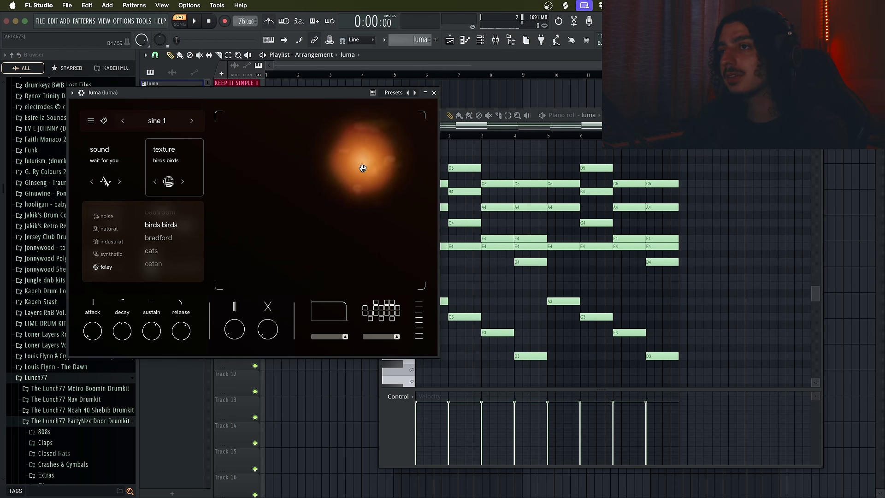
drag(239, 92, 240, 92)
right_click(710, 261)
key(space)
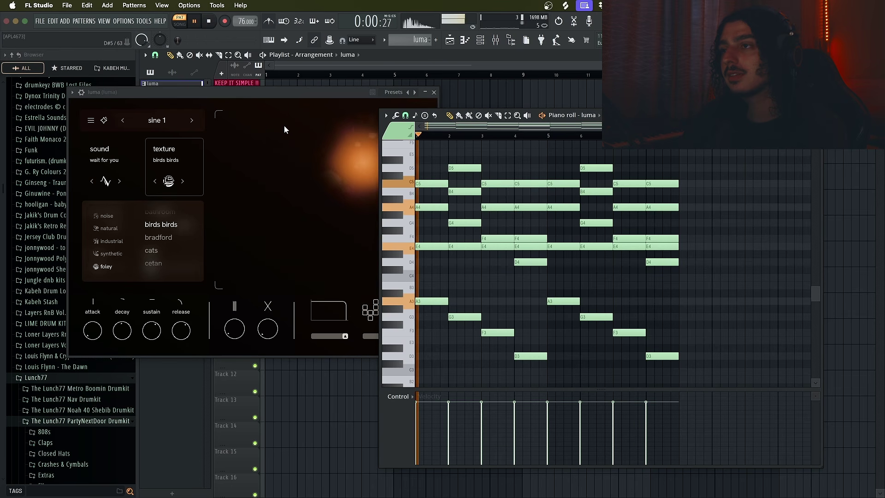
Shift the orb from the pad's upper right toward its centre and set the play direction to forward.
click(370, 183)
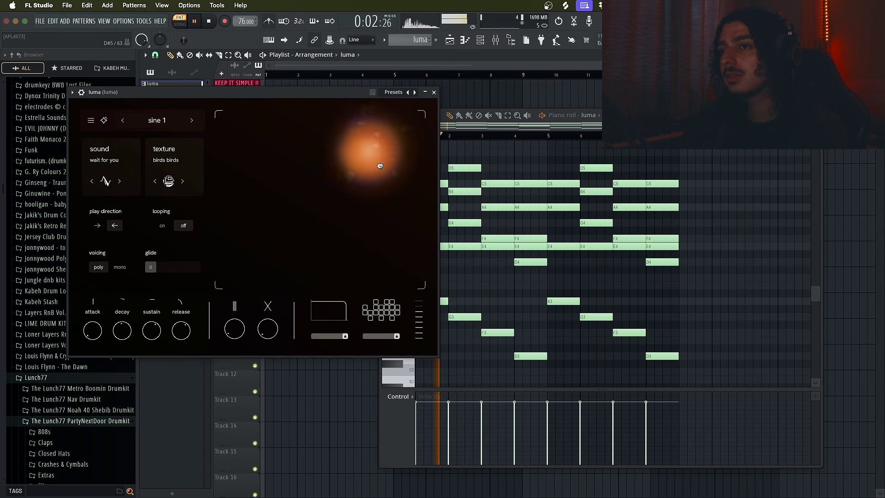
drag(370, 189, 322, 187)
click(96, 225)
Reduce the sample rate, move the orb to the middle of its pad, and set the glide to 60.
mouse_move(345, 336)
mouse_down()
mouse_move(324, 336)
mouse_move(333, 336)
mouse_up()
drag(341, 272, 337, 210)
drag(150, 267, 176, 269)
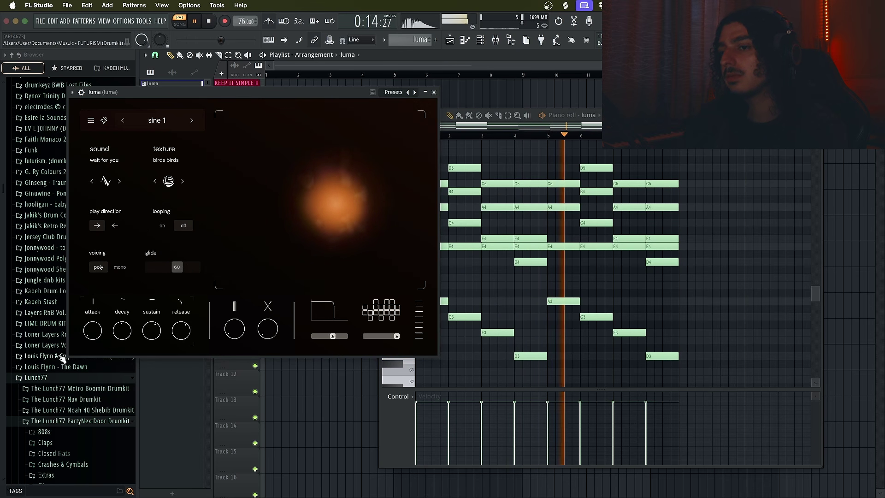
Set the volume envelope's squeeze to 28 and its velocity sensitivity to 0.
click(93, 302)
drag(93, 301, 97, 237)
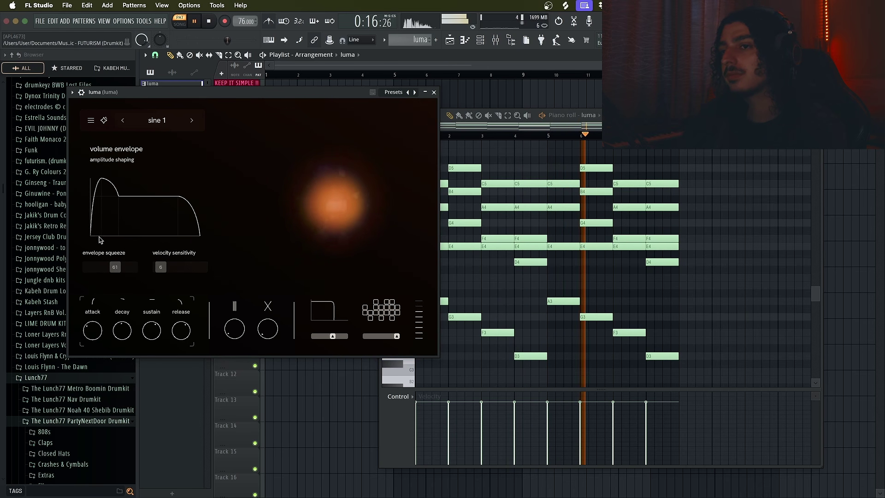
drag(116, 269, 96, 270)
mouse_move(163, 270)
mouse_down()
mouse_move(181, 270)
mouse_move(158, 268)
mouse_up()
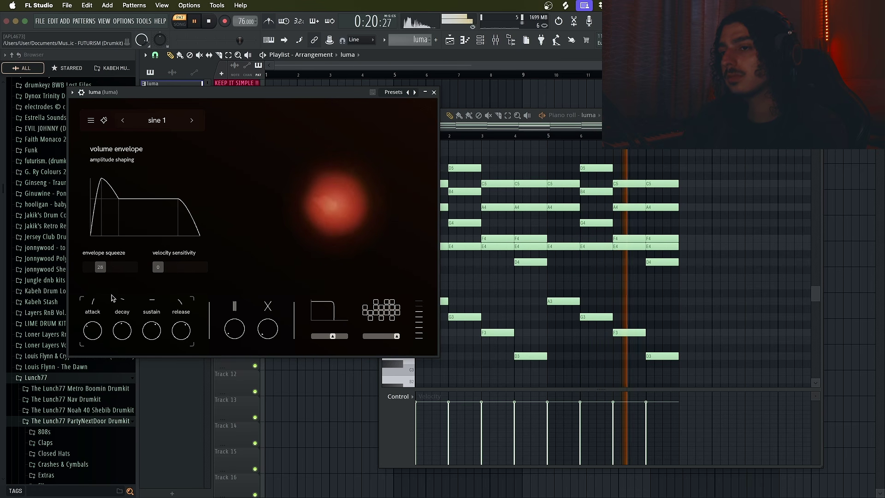
Raise the variance amount and add adsr and pitch to its destinations alongside panning and timbre.
click(234, 318)
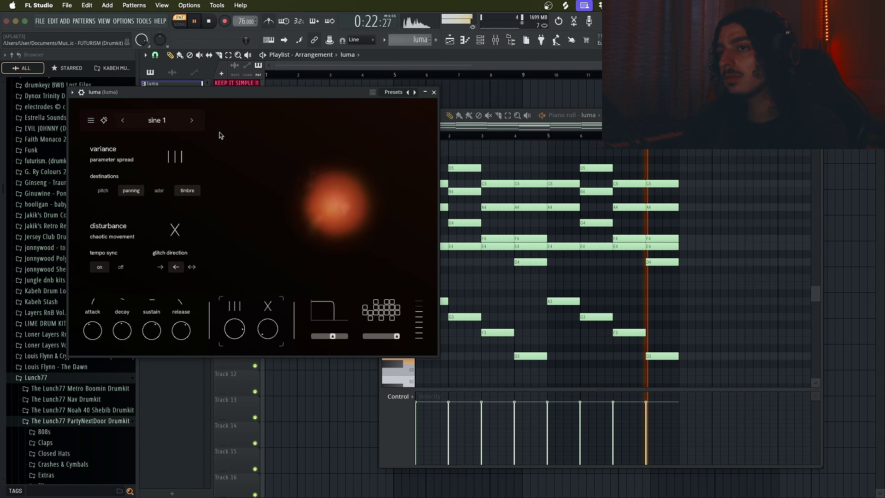
click(158, 191)
click(103, 190)
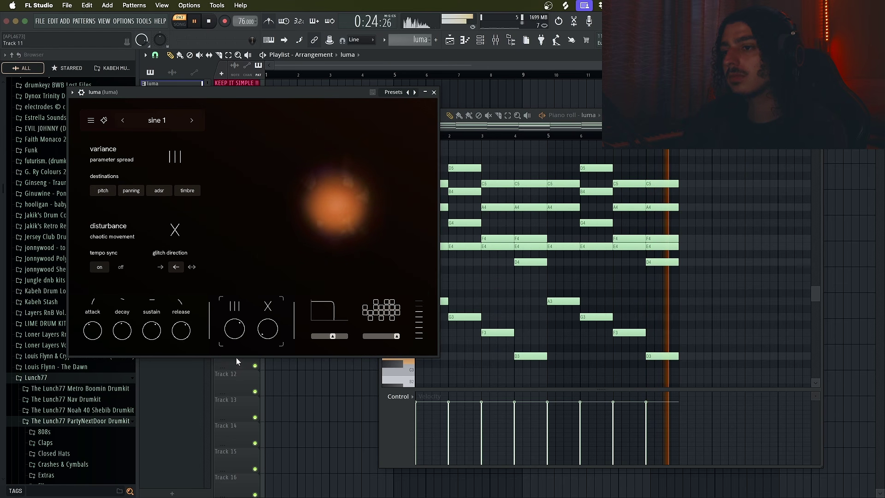
Move the orb slightly down and to the left on its pad, and set the glide to 53.
click(336, 220)
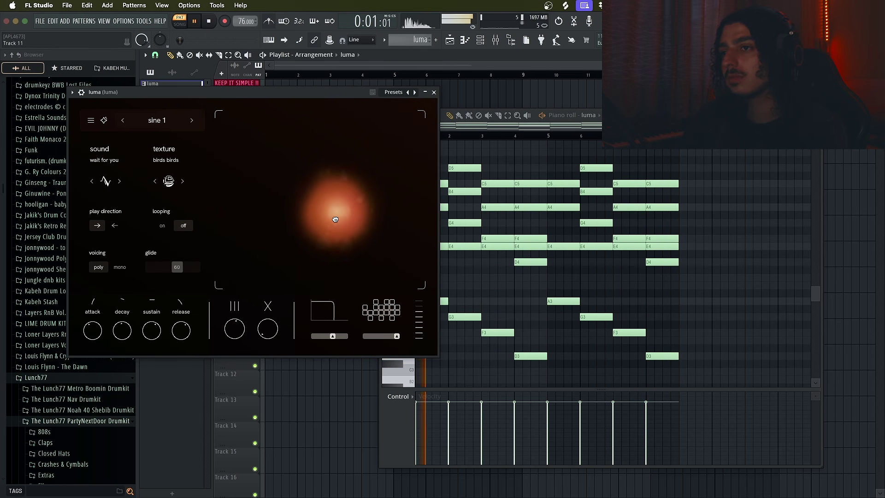
drag(348, 188, 322, 219)
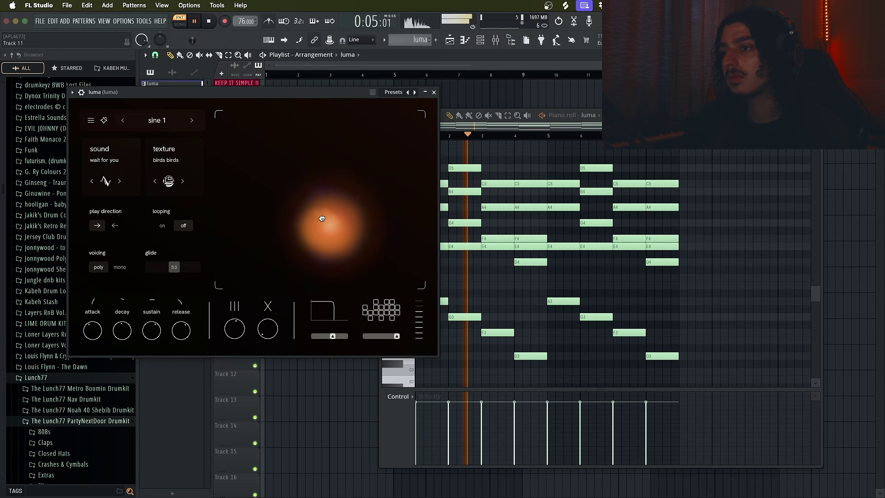
Lower the sample rate and spectral gate amounts slightly, keeping degradation at 0 and setting drift to 49.
click(381, 338)
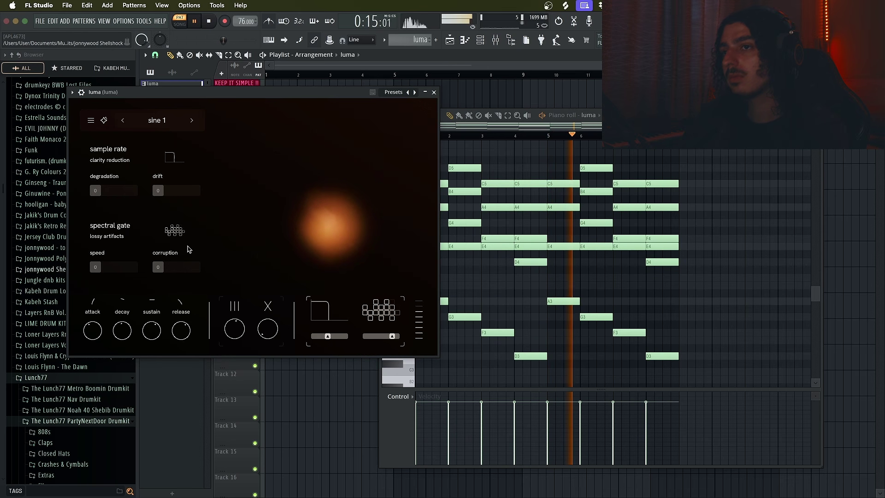
drag(111, 196, 79, 197)
drag(196, 198, 191, 201)
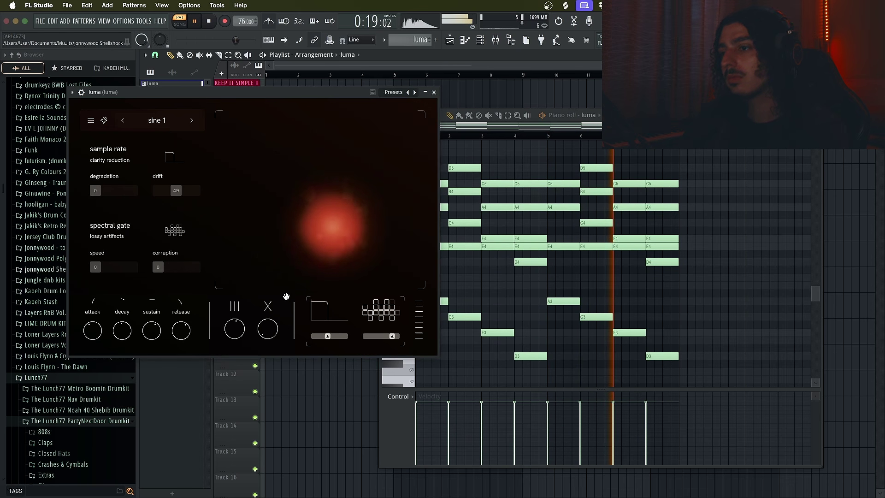
drag(329, 340, 333, 342)
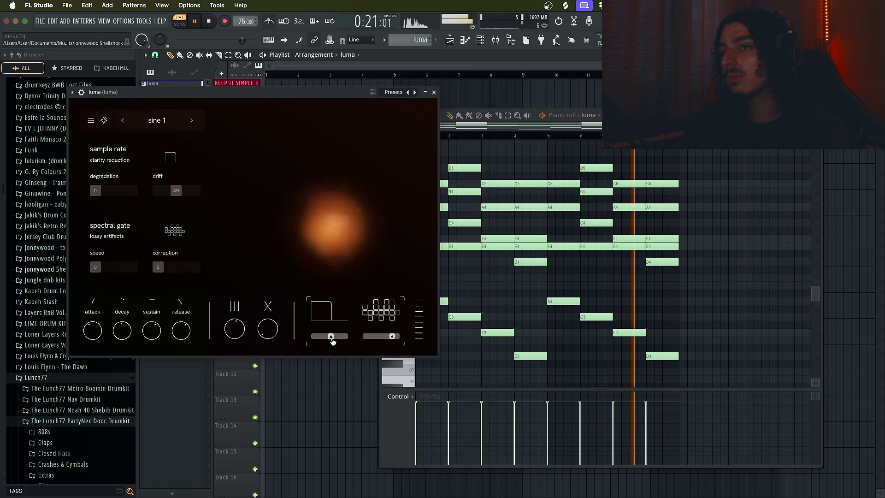
click(300, 219)
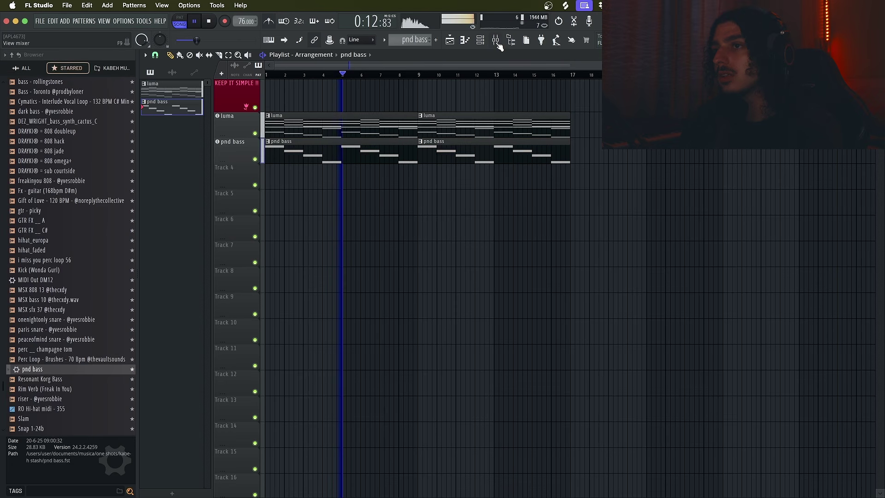
Check the mixer levels and the pnd bass patch in Serum 2, and close the synth.
key(F9)
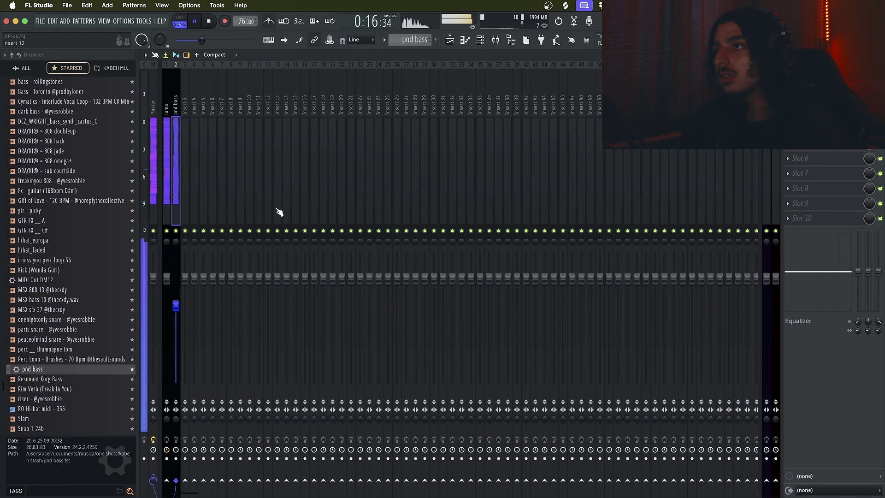
click(449, 40)
double_click(233, 156)
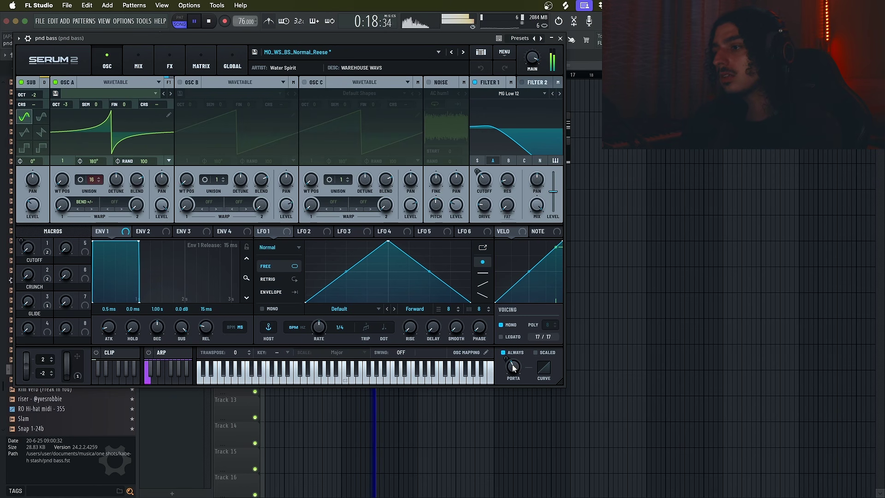
click(559, 39)
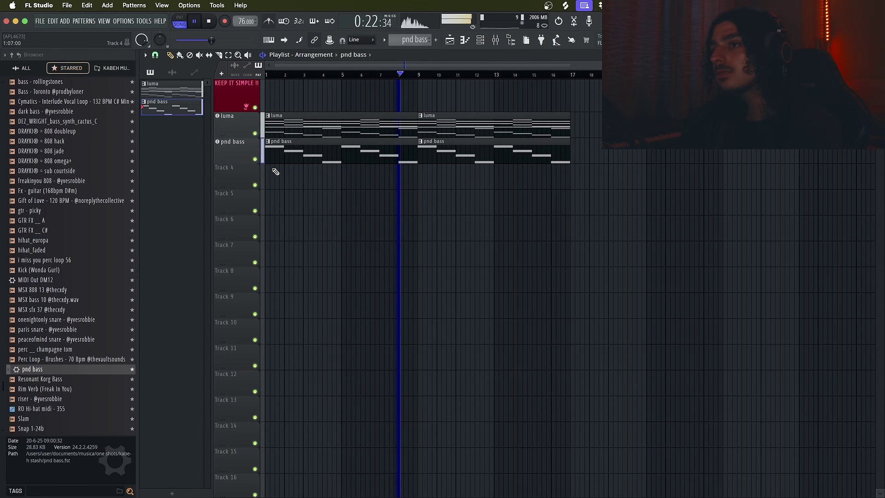
Show the full sample folder list and turn Track 4 into an instrument track using luma.
scroll(273, 169, down, 1)
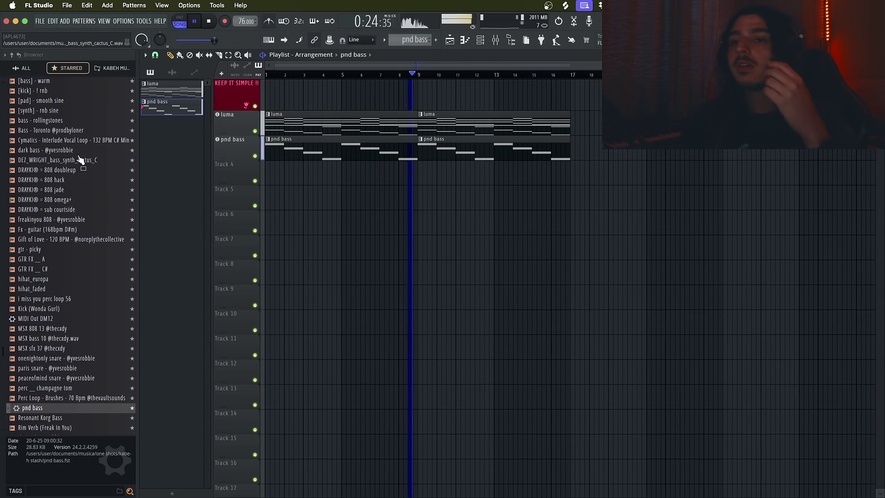
click(23, 68)
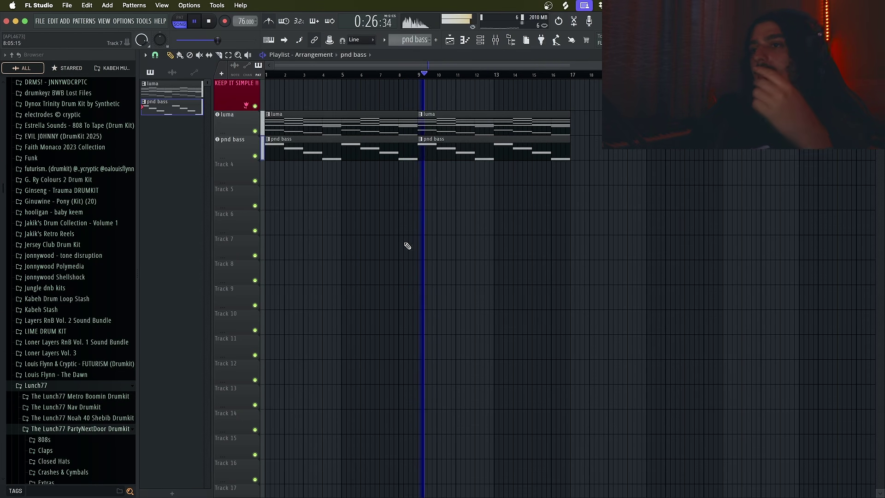
right_click(253, 176)
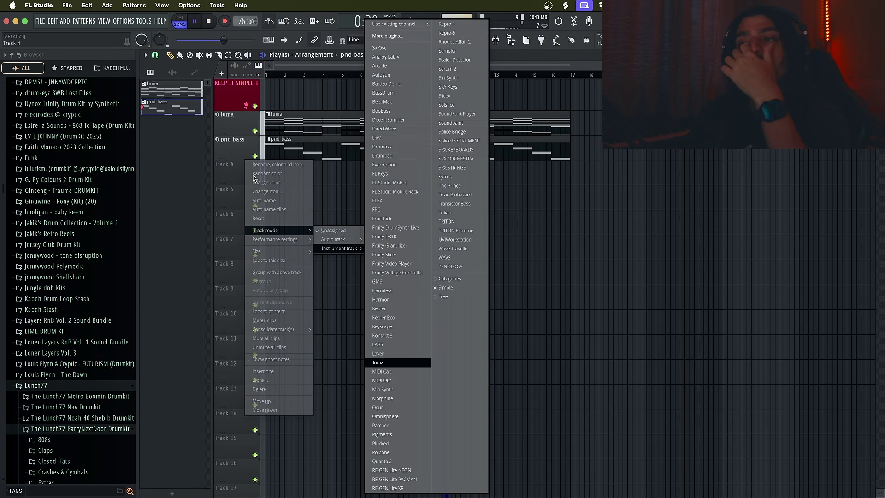
click(378, 362)
drag(227, 52, 226, 68)
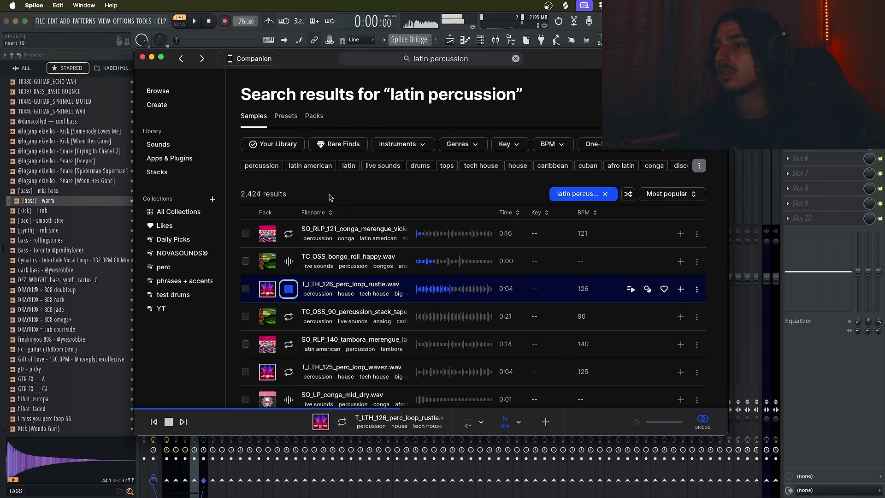
In Splice, preview the isla verde salsa percussion loop from the Latin Percussion pack and browse its other loops.
click(288, 218)
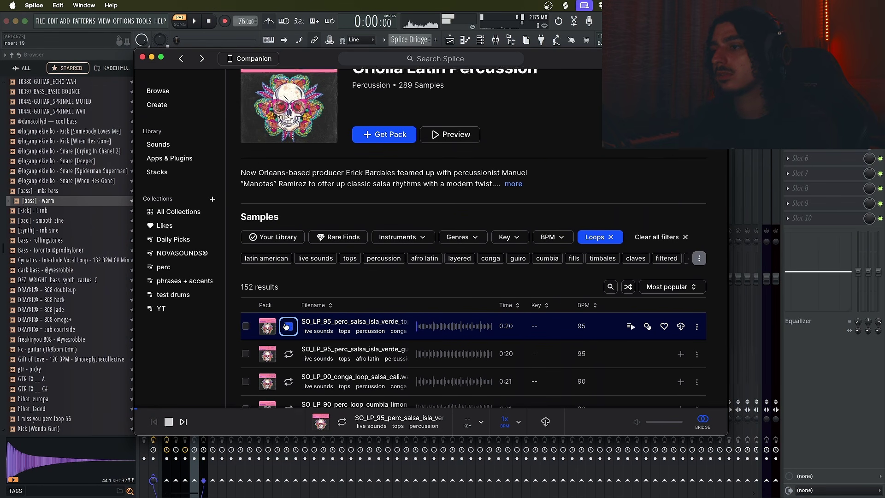
scroll(295, 285, down, 2)
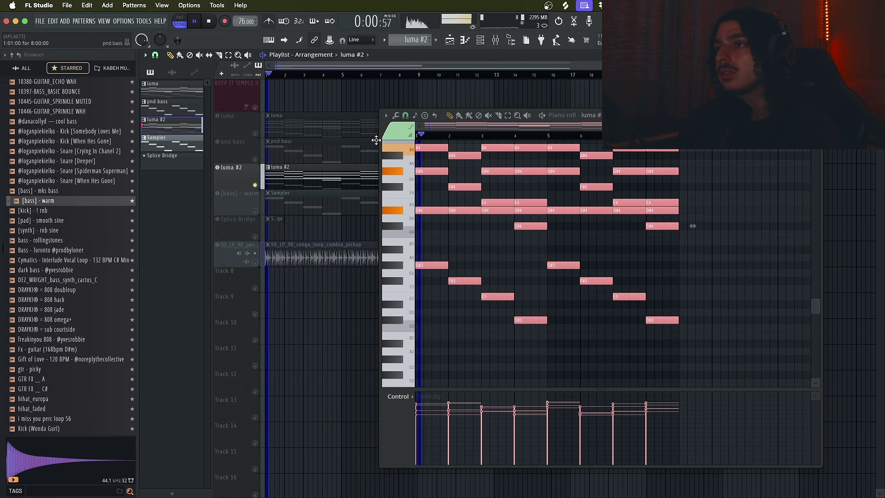
Open the luma #2 instrument in FL Studio, try a glide of 72, and reset the glide to 0.
click(246, 177)
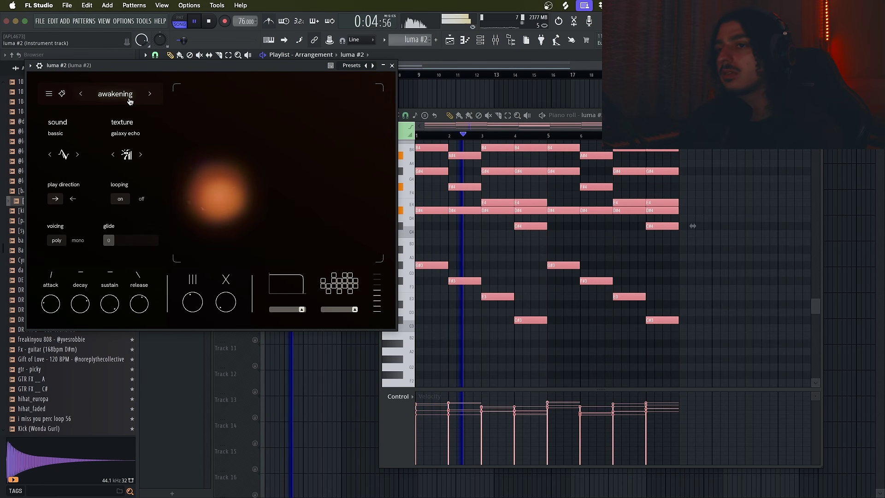
drag(108, 240, 140, 240)
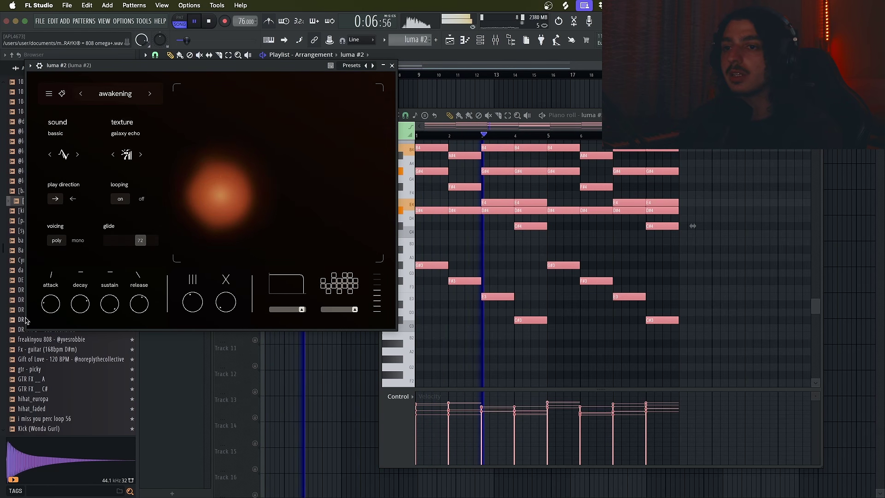
click(59, 280)
click(197, 211)
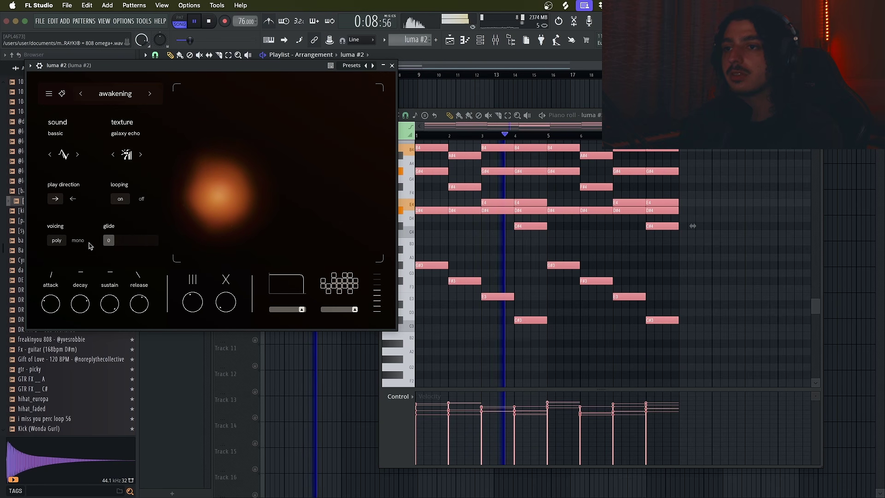
Sweep luma #2's variance amount up and back down, and bring up its volume envelope settings.
drag(192, 302, 189, 198)
drag(194, 310, 190, 359)
click(125, 282)
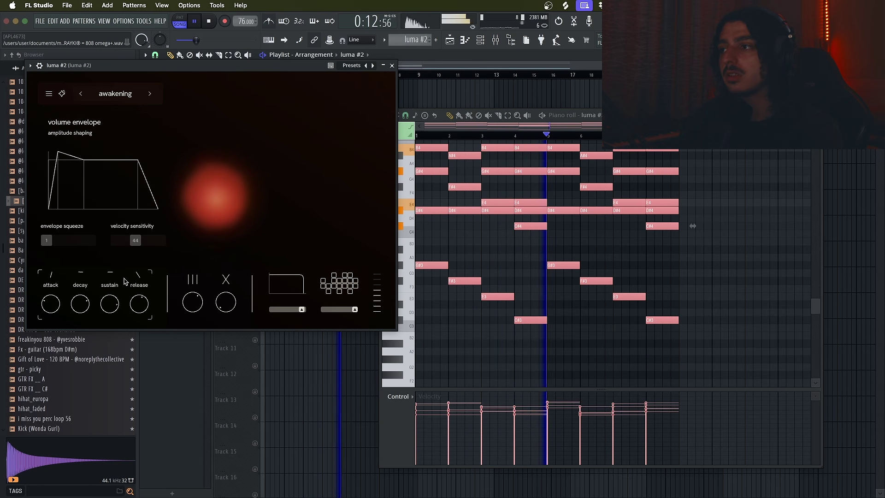
Mute the low bass notes (G#3, F#3, E3 and C#3) in the luma #2 pattern.
click(555, 338)
click(127, 241)
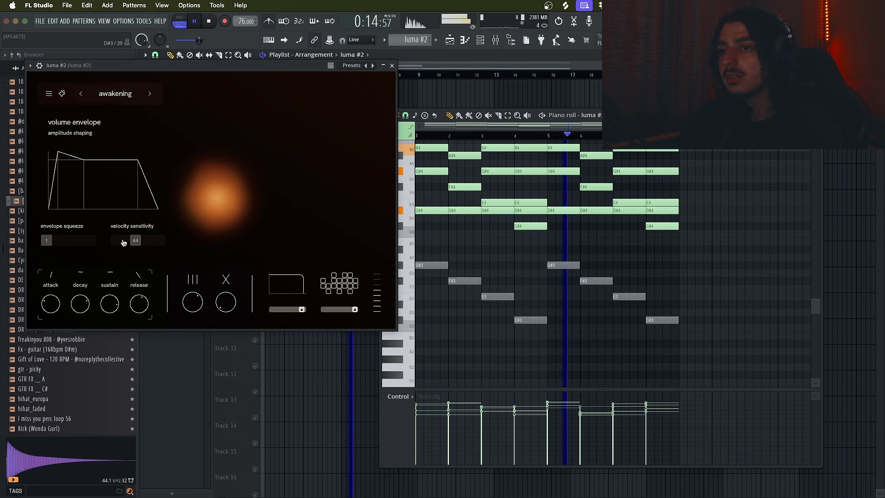
Raise luma #2's disturbance, and reduce its sample rate and spectral gate amounts.
click(225, 302)
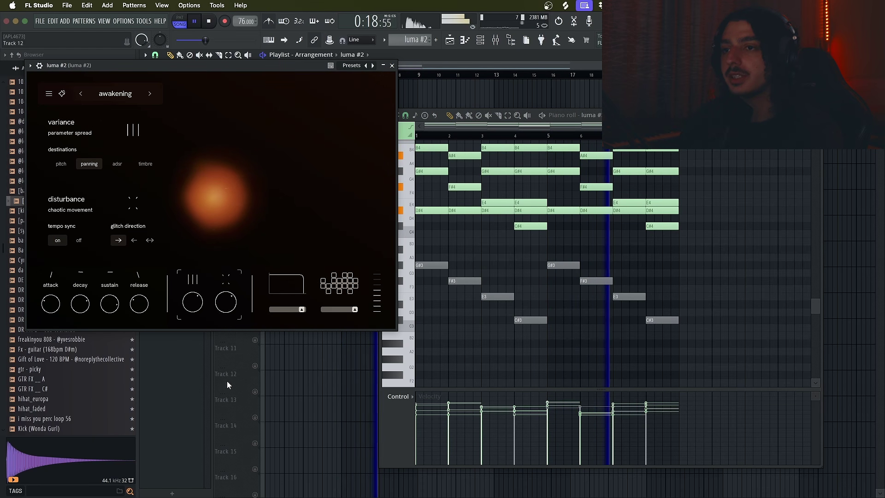
click(310, 311)
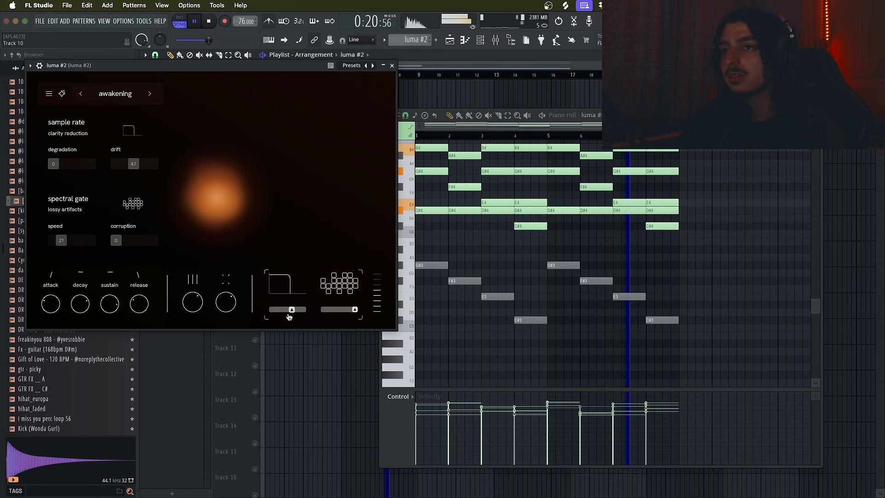
drag(339, 314, 345, 315)
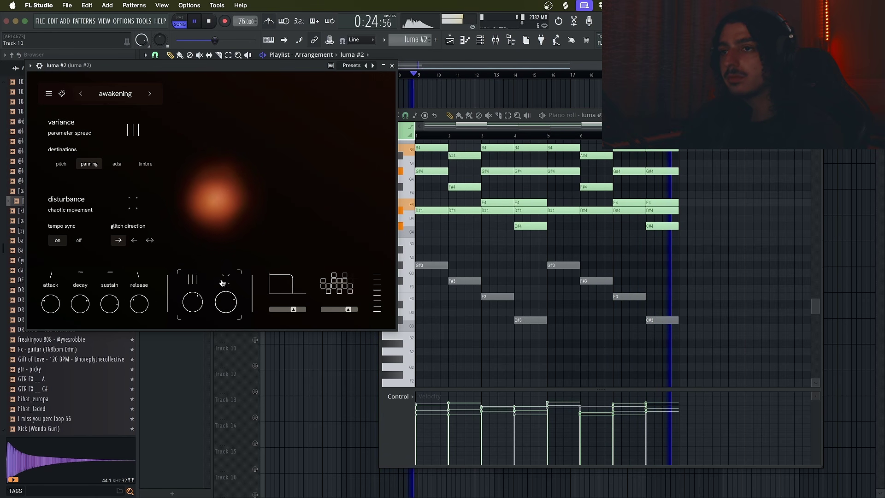
drag(224, 291, 243, 226)
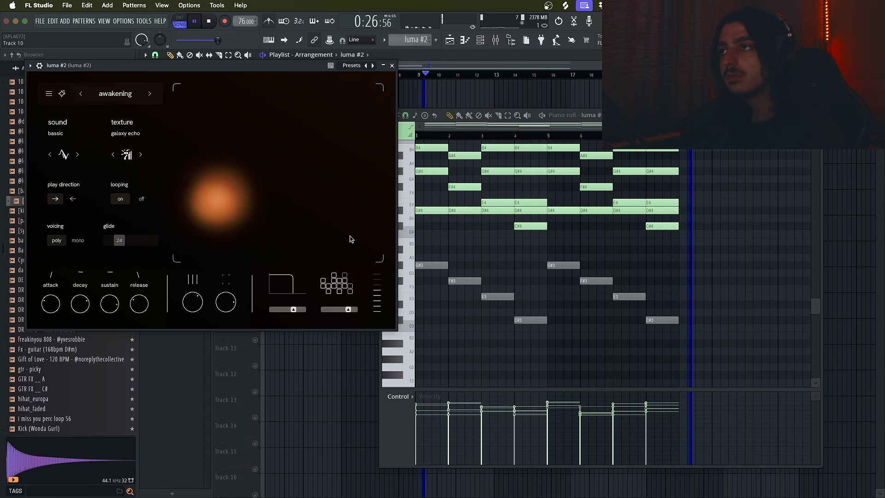
Restart playback from the beginning and nudge luma #2's orb slightly down and to the right.
drag(274, 69, 274, 68)
click(488, 89)
key(space)
key(space)
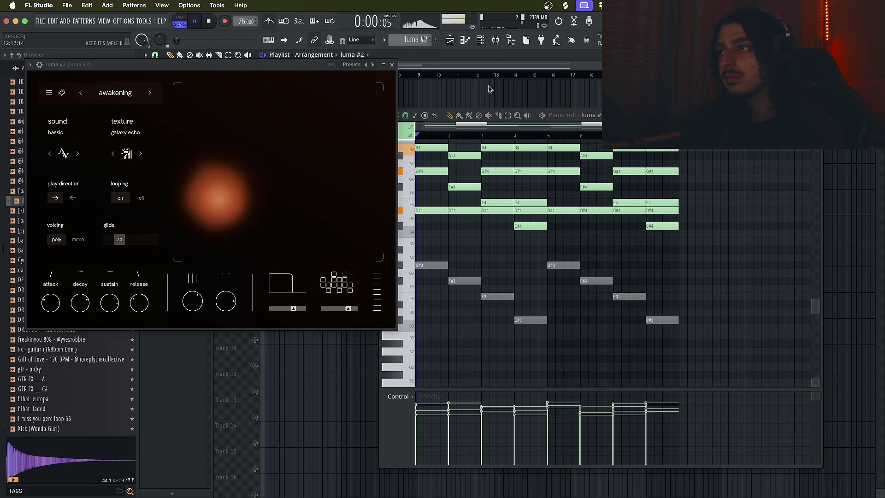
drag(227, 203, 229, 205)
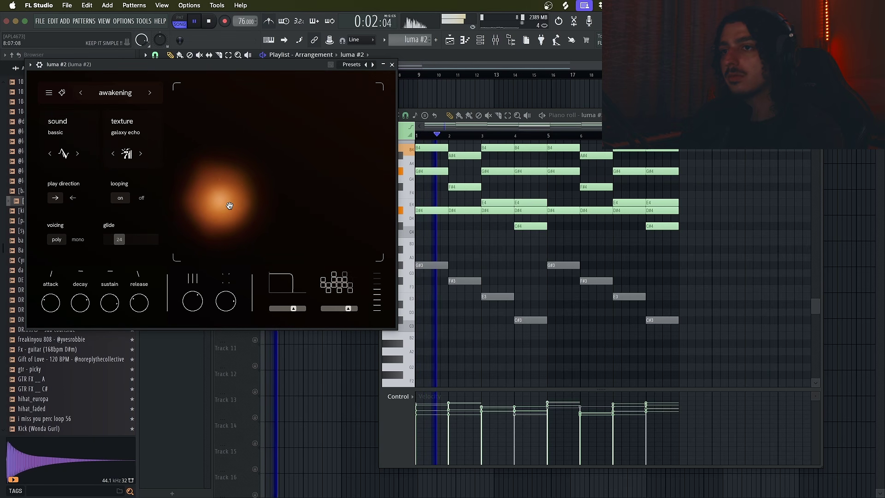
Lower luma #2's disturbance and switch the variance destination from panning to adsr.
drag(226, 301, 242, 431)
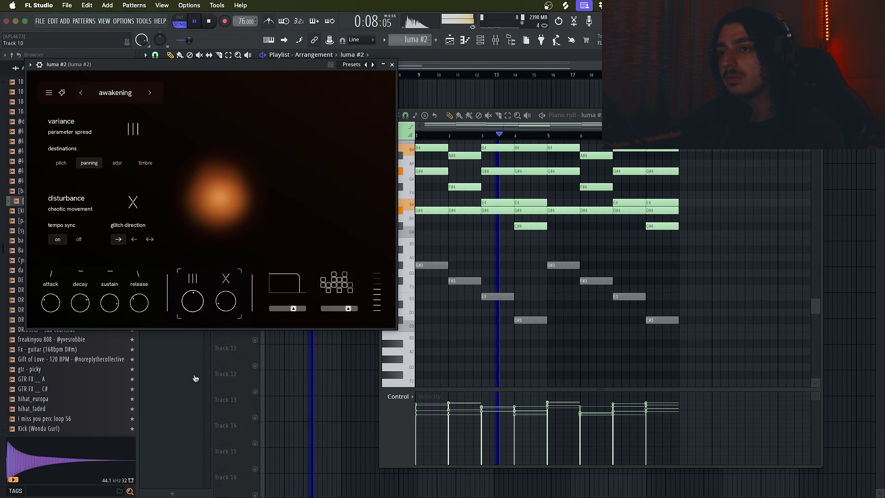
click(90, 164)
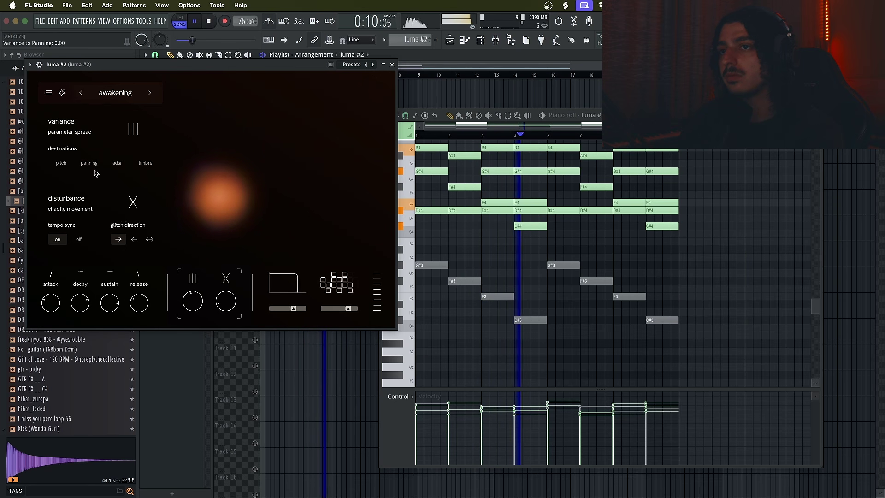
click(117, 163)
Delete the D#4 note from the bar 4 chord in the luma #2 pattern.
click(641, 336)
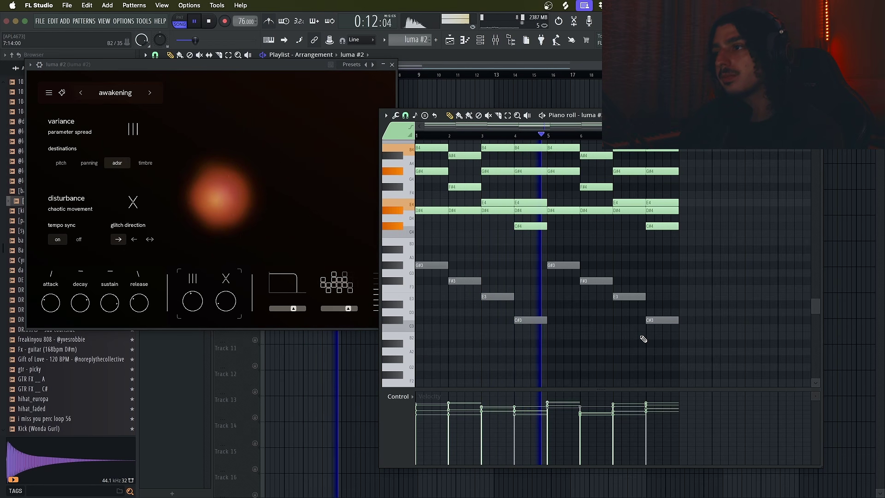
scroll(641, 338, up, 4)
key(super+Down)
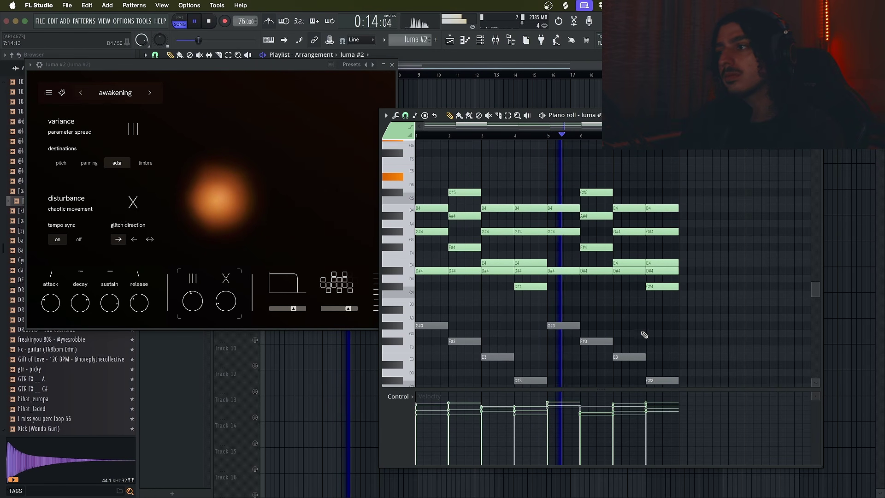
right_click(530, 272)
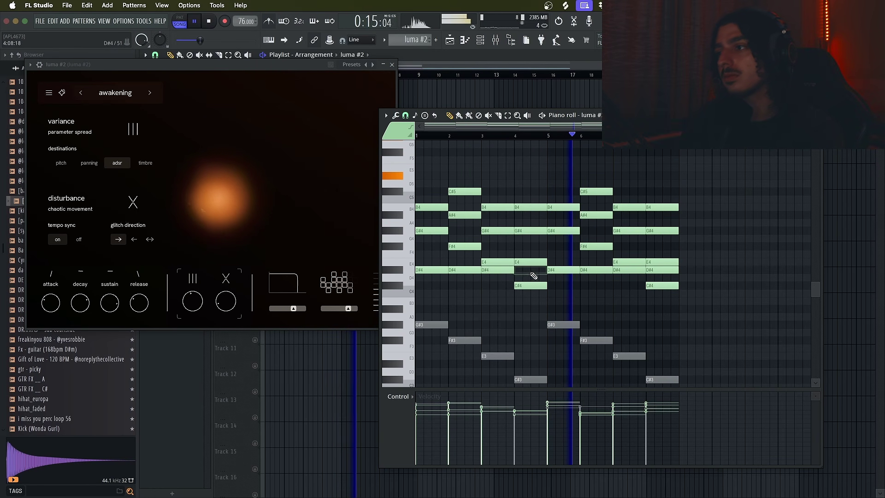
Delete the D#4 notes from the luma #2 chords in bars 3, 7 and 8, and return to the playlist.
right_click(637, 276)
right_click(651, 276)
click(255, 270)
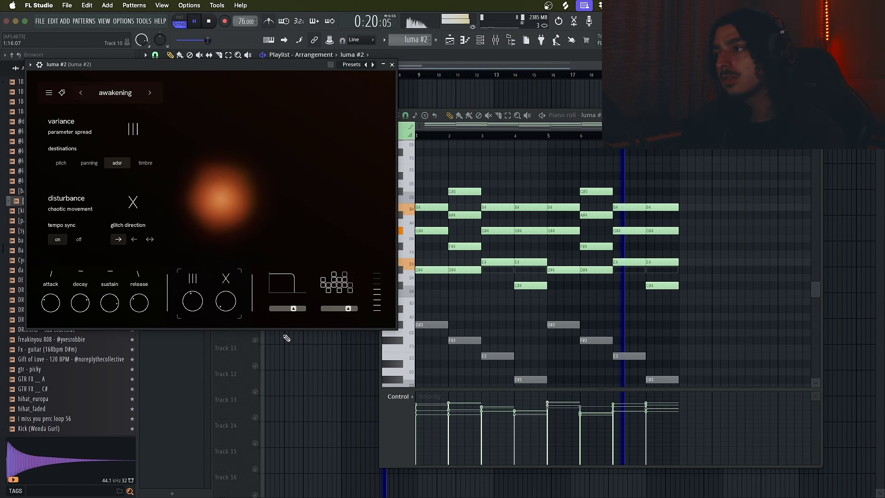
click(678, 331)
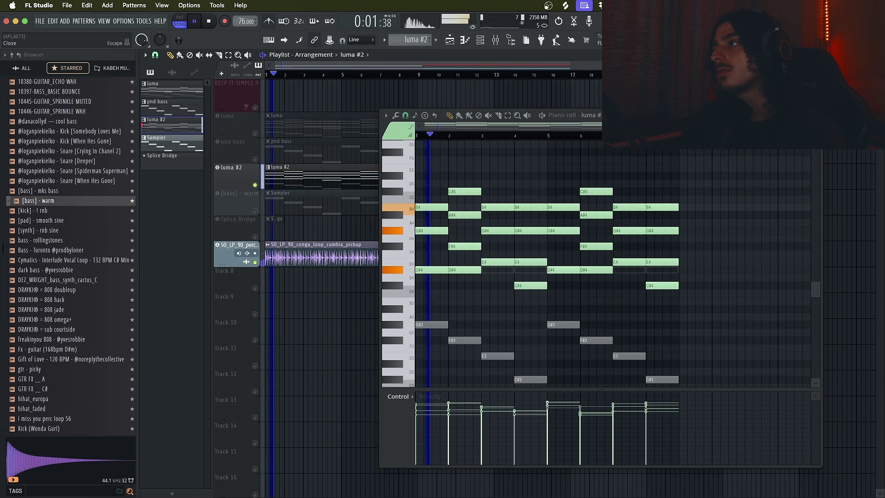
click(817, 115)
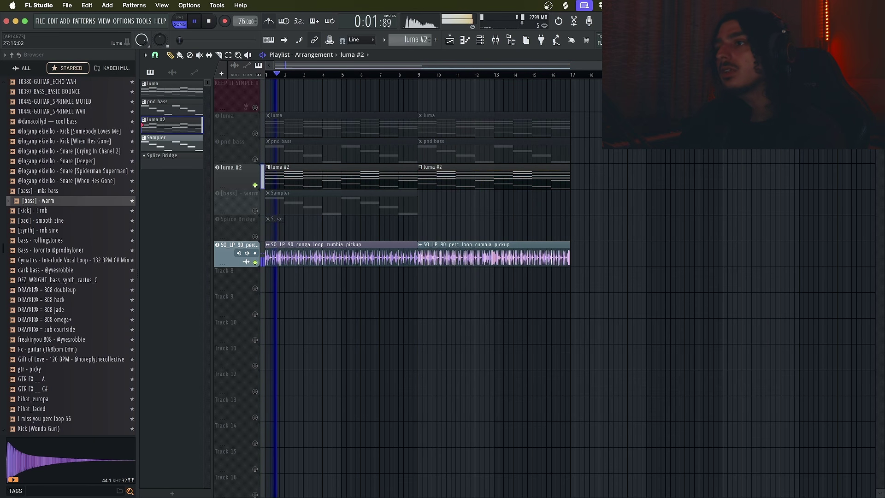
Unmute the [bass] - warm track and copy its clip to bar 9.
click(256, 211)
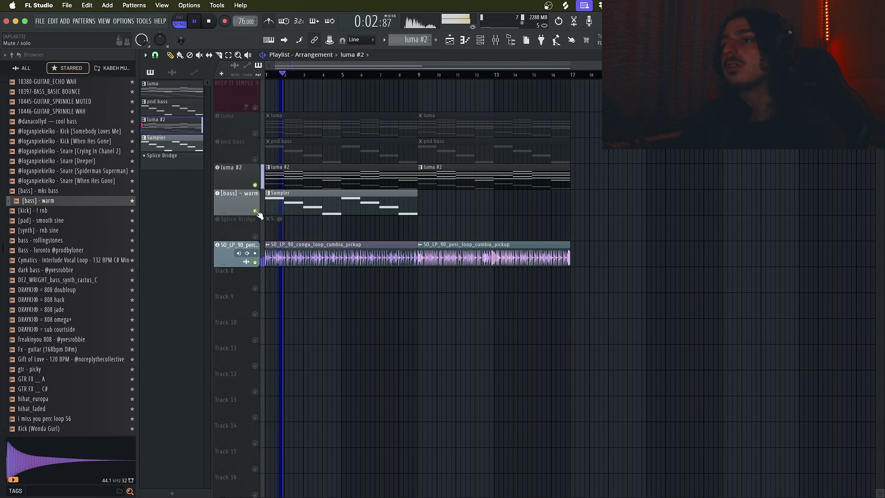
drag(314, 205, 466, 207)
Shorten the bass pattern's first G#5 note and add a second G#5 plus short D#6, D6 and C6 notes in bar 1.
double_click(306, 209)
key(space)
key(space)
drag(499, 183, 468, 184)
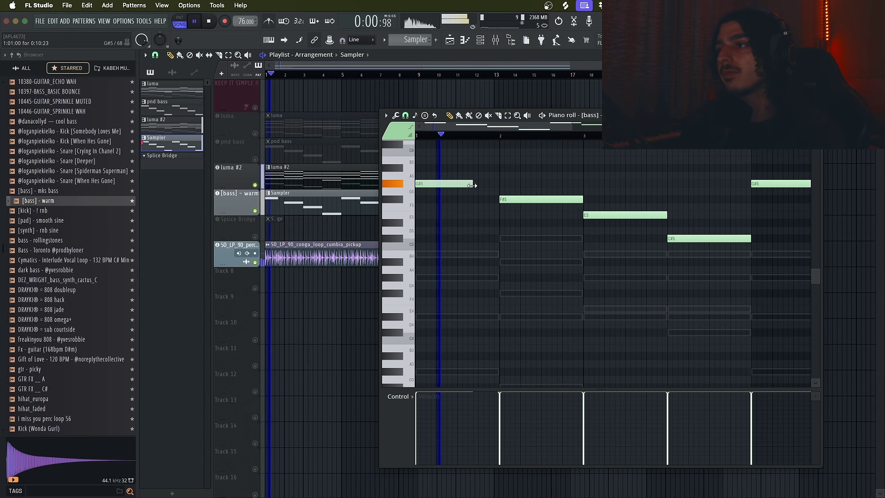
scroll(478, 190, up, 3)
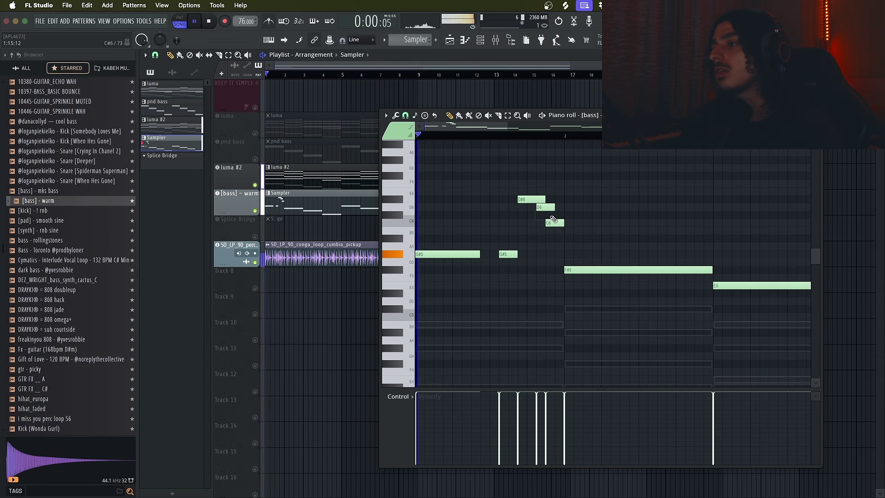
key(super+z)
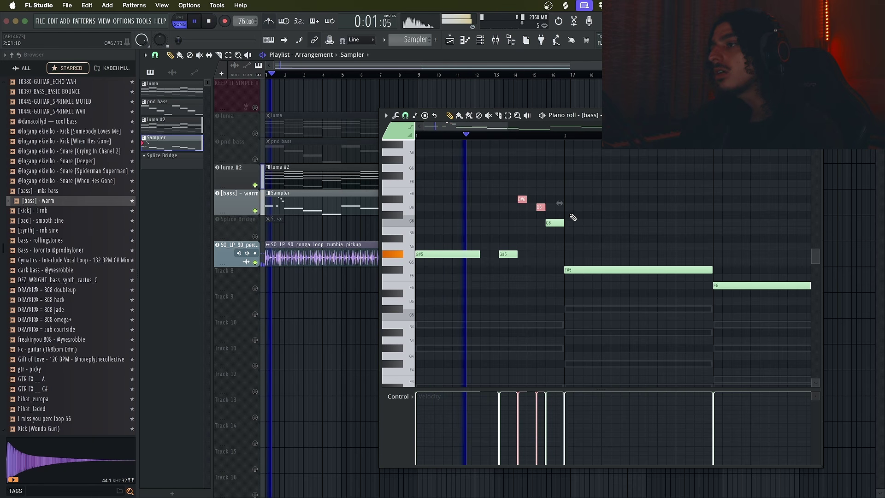
key(super+d)
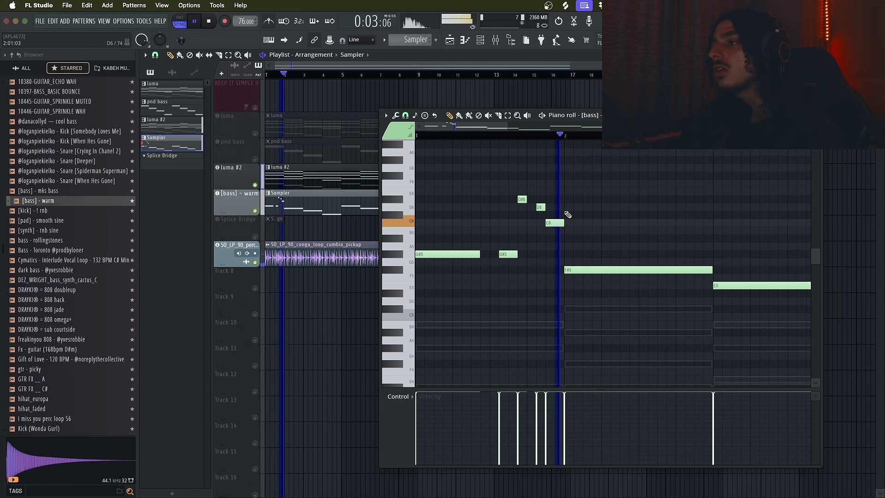
Lower bar 1's short D6 bass note to C#6 and replace the bar's closing C6 with a G#5.
drag(539, 207, 538, 218)
right_click(549, 222)
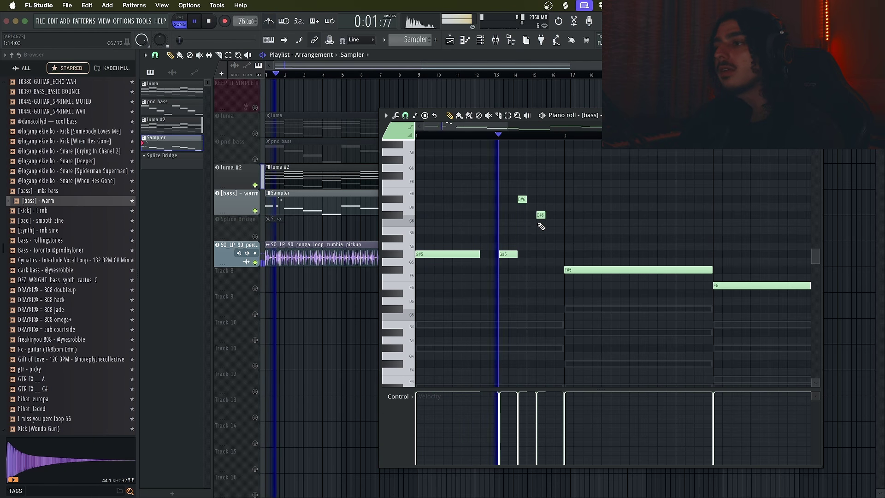
click(551, 255)
key(space)
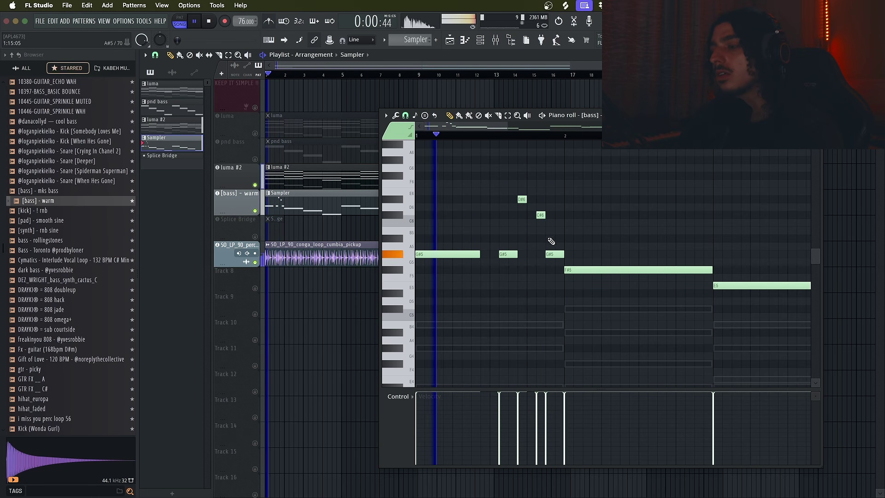
key(ctrl+l)
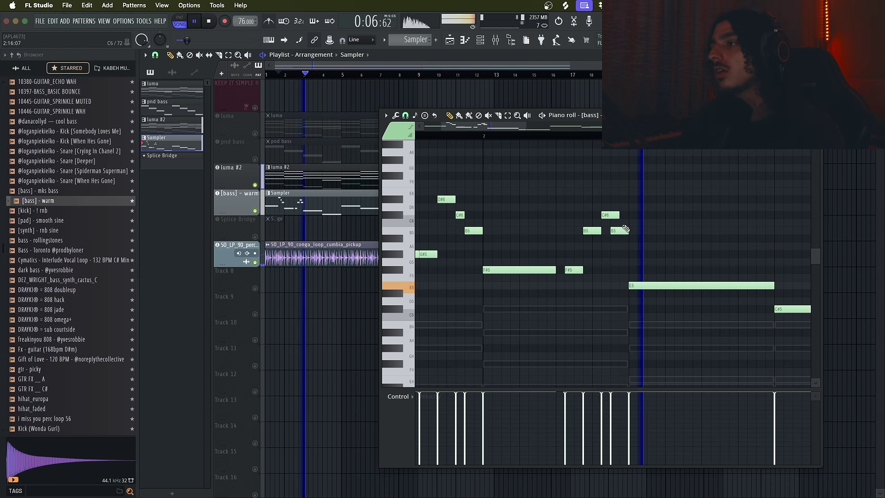
Shorten bar 2's C#6 bass note and end bar 3 with E5, a short F#5 and E6.
drag(615, 217, 606, 216)
scroll(650, 229, down, 1)
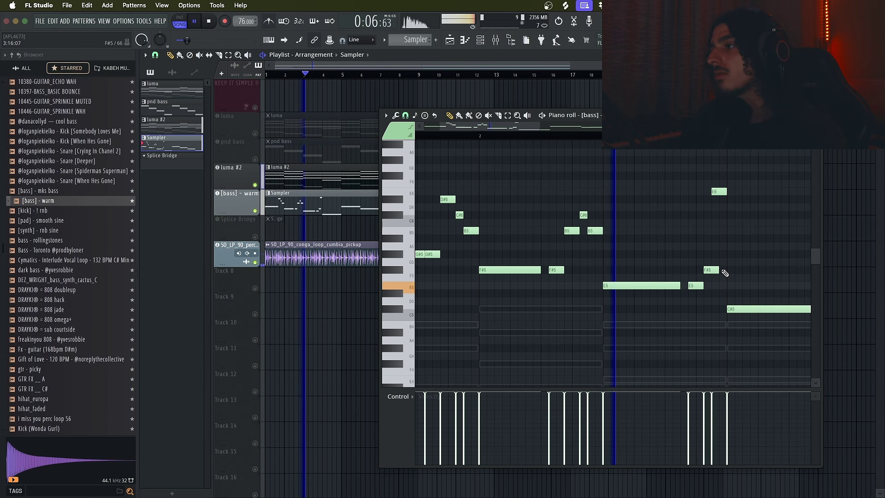
drag(718, 270, 710, 270)
scroll(731, 266, down, 2)
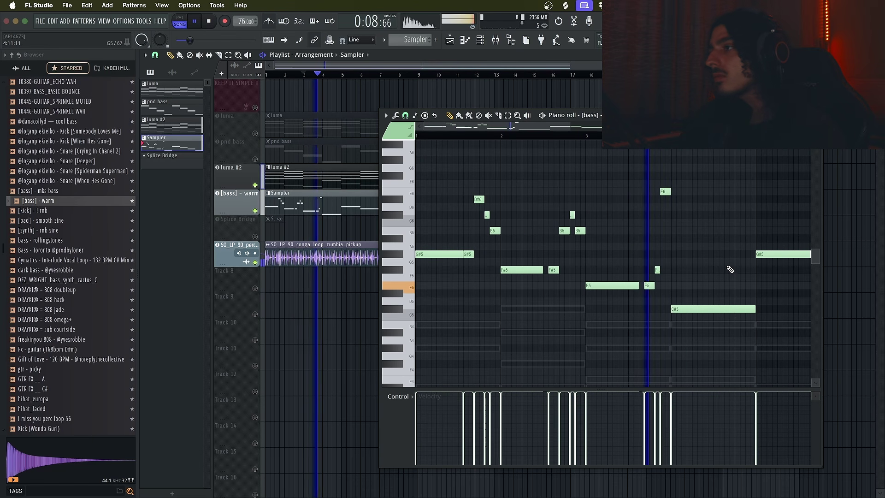
Shorten bar 4's long C#5 bass note and add C#5, E5, a short F#5 and E5 after it.
scroll(719, 307, up, 3)
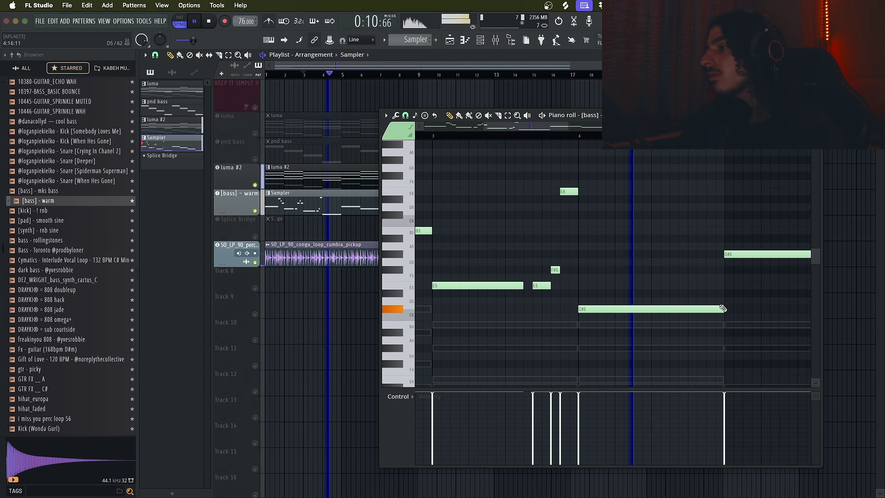
drag(721, 309, 652, 309)
click(652, 308)
right_click(665, 310)
click(668, 310)
drag(731, 309, 723, 310)
Delete the old bass notes in bars 5 to 8 and duplicate the four-bar bass line in their place.
scroll(646, 240, down, 3)
drag(633, 236, 831, 337)
key(Delete)
key(super+b)
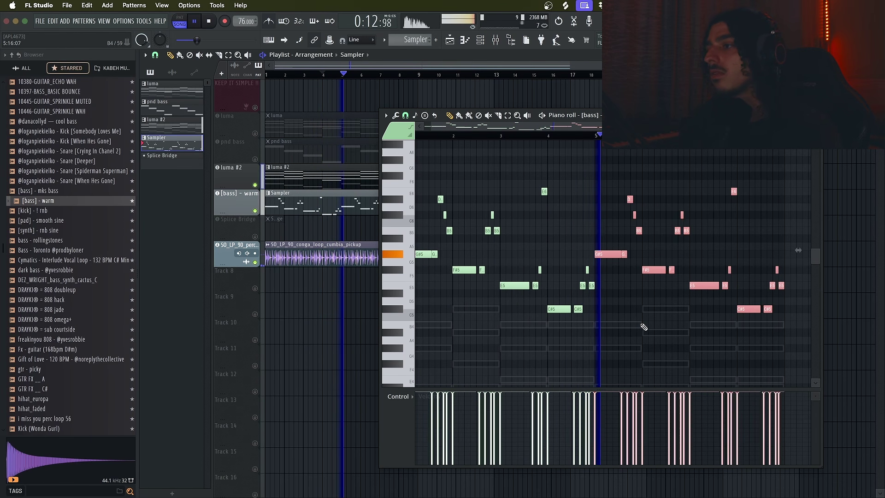
key(super+d)
scroll(640, 324, down, 1)
Inspect the [bass] - warm sampler's settings and name its pattern [bass] - warm.
double_click(236, 199)
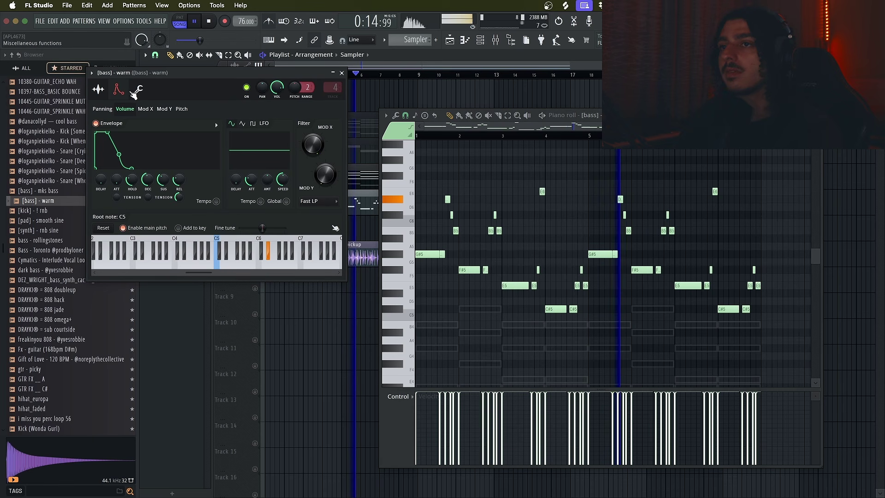
key(Escape)
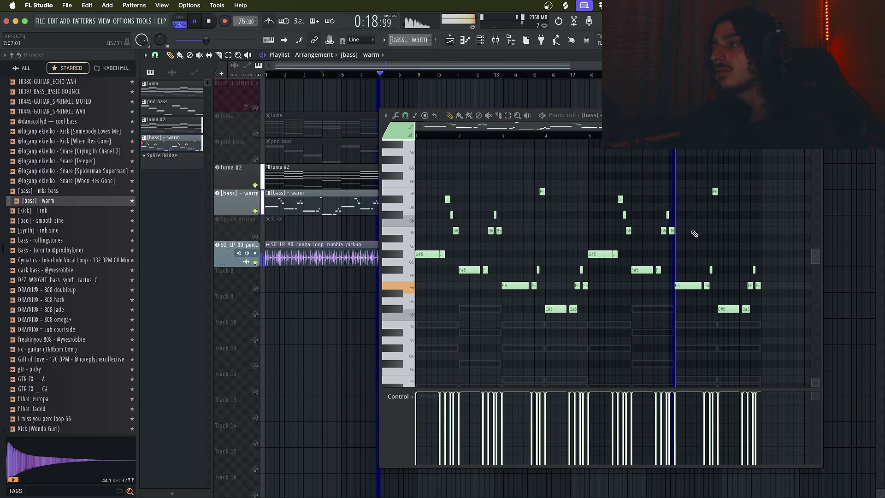
key(Escape)
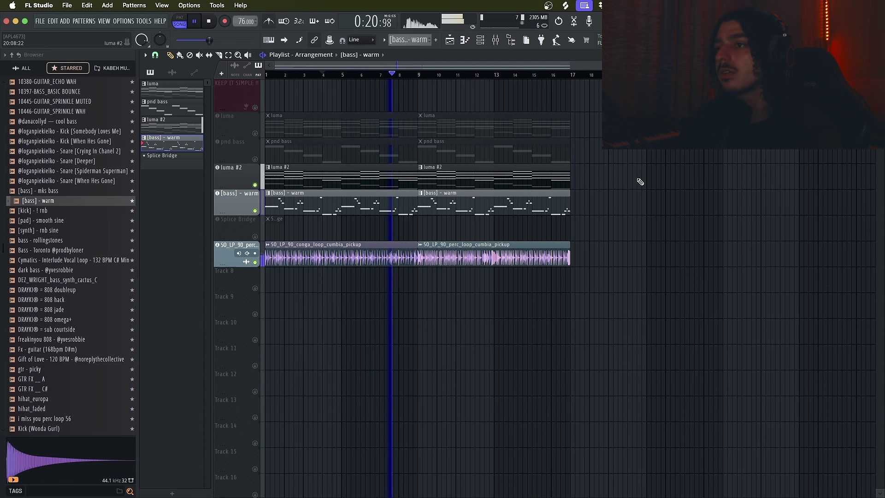
Replace the [bass] - warm instrument with Trilian and close its window.
scroll(641, 181, down, 1)
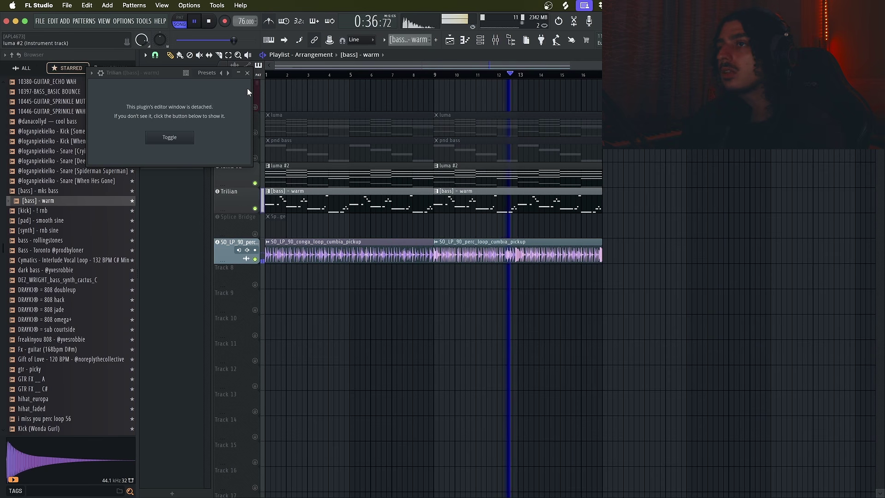
key(Escape)
scroll(379, 79, down, 1)
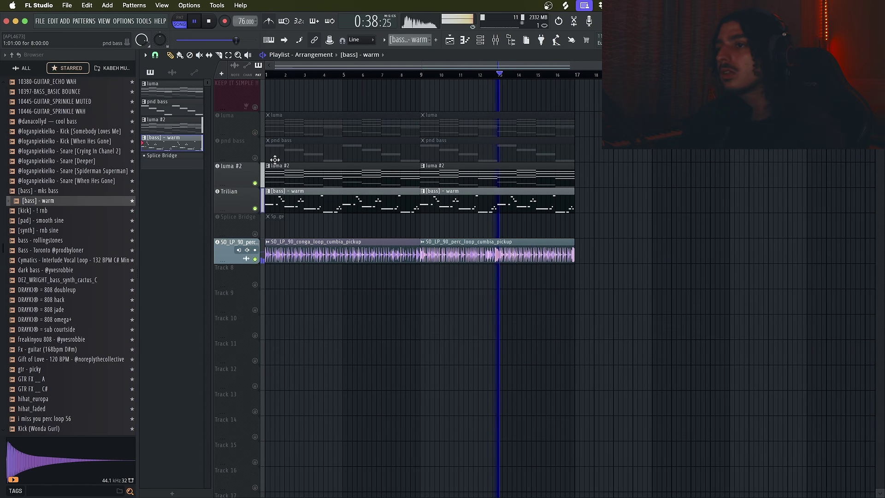
Load a Pro-Q 4 equalizer on the Trilian mixer insert.
click(494, 41)
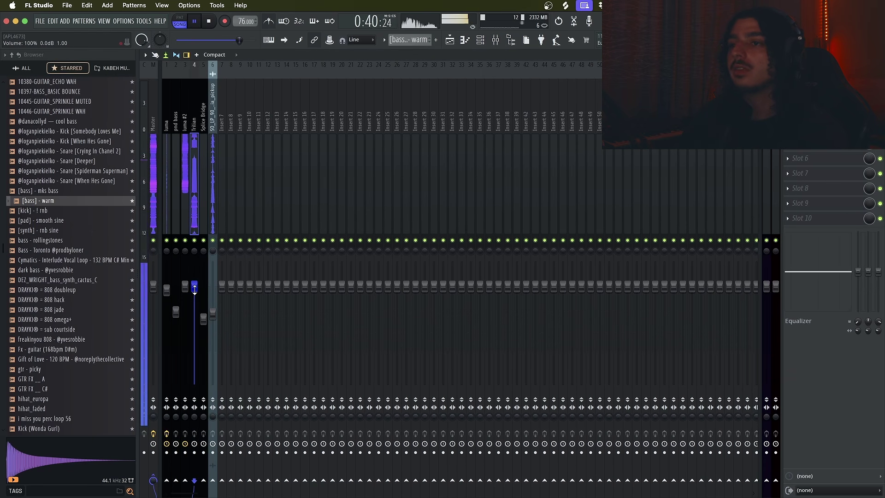
key(F8)
text(pro-q)
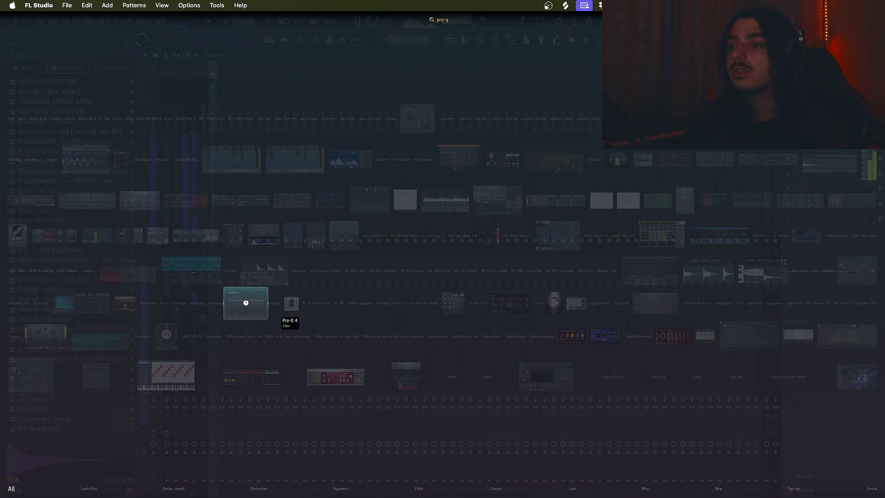
click(246, 305)
double_click(77, 163)
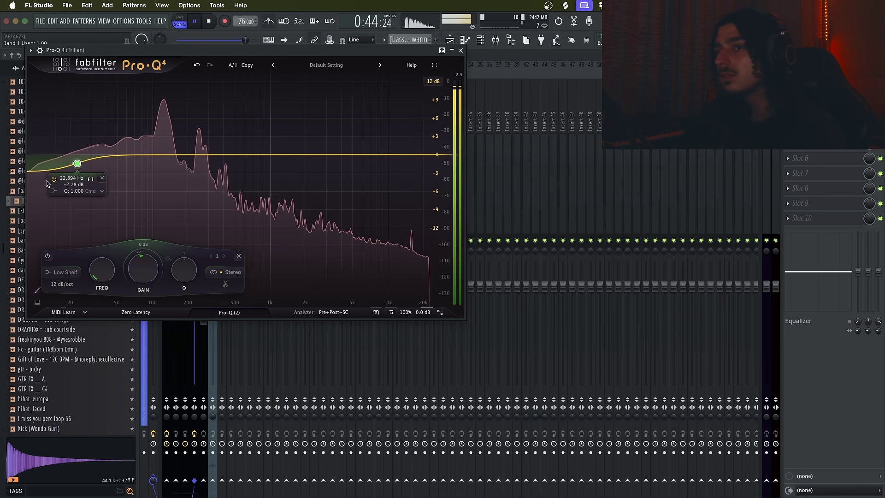
click(102, 178)
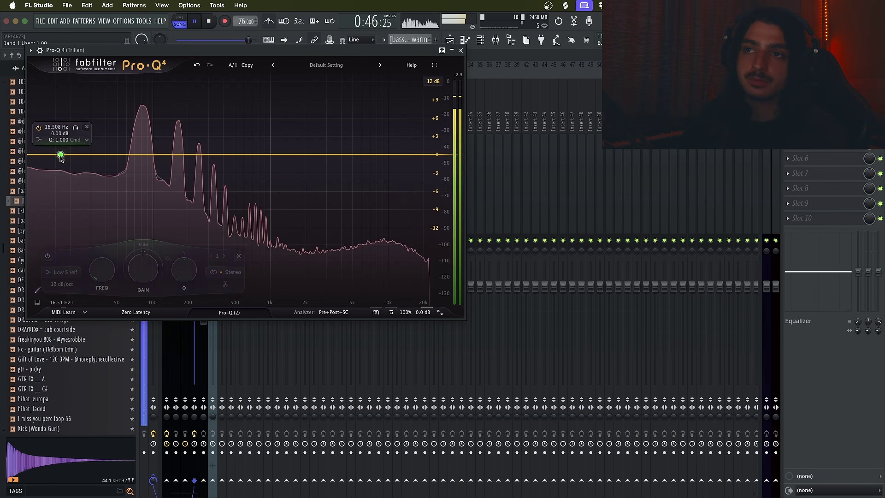
click(61, 155)
click(86, 127)
click(86, 127)
Add a band at the extreme low end of Trilian's Pro-Q 4 curve.
double_click(35, 152)
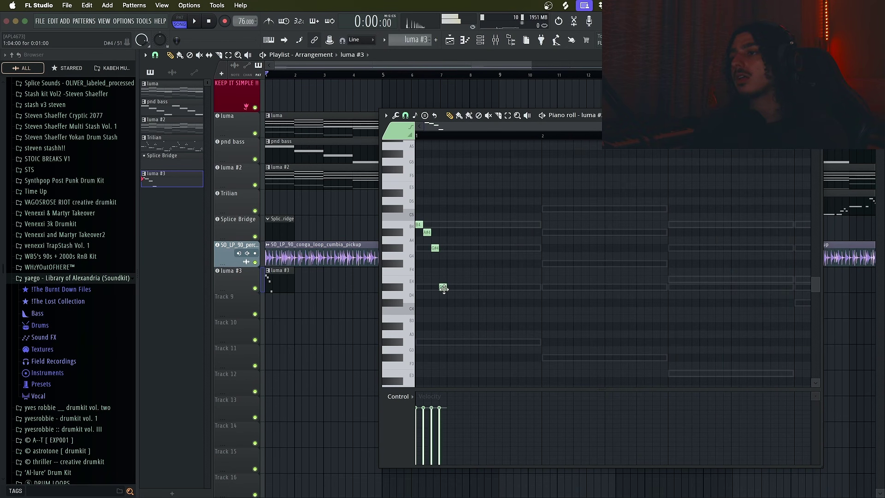
Transpose luma #3's four-note run up one octave and duplicate it into bar 2.
key(super+Up)
key(space)
scroll(443, 286, down, 2)
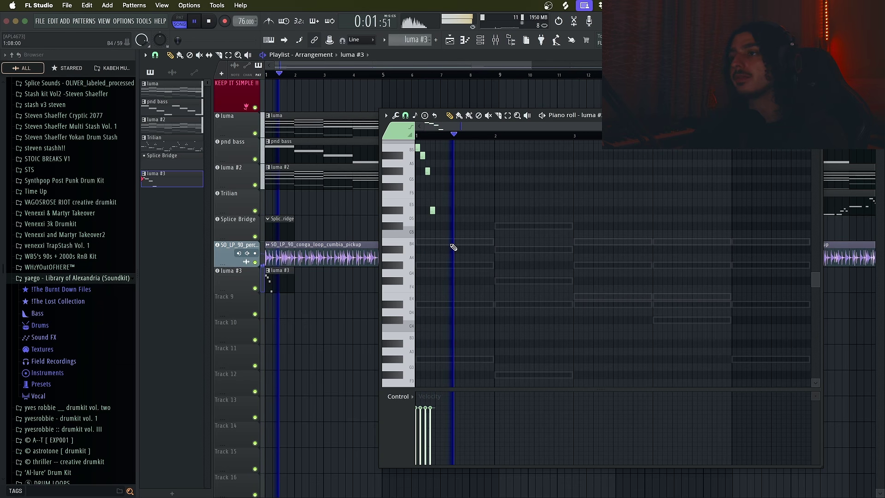
key(ctrl+a)
key(ctrl+b)
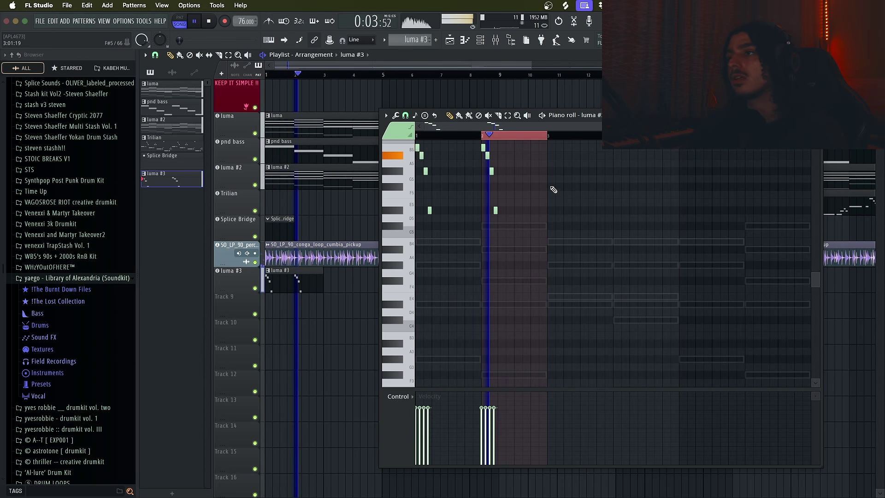
Play the luma #3 pattern from bar 2 to listen to the repeated run.
key(ctrl+a)
click(483, 136)
scroll(500, 204, up, 2)
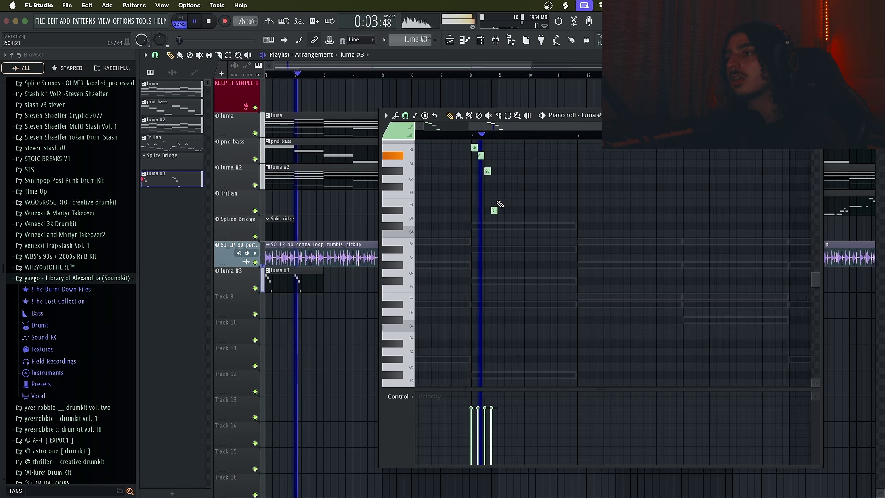
scroll(500, 204, up, 2)
key(space)
key(space)
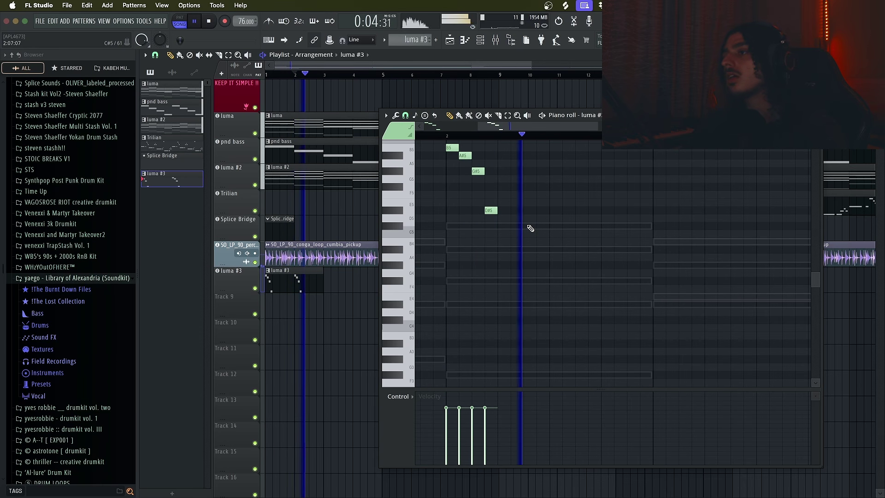
Add short E5 and D#5 notes after the run in bar 2 of luma #3 and replay the bar.
key(space)
right_click(542, 194)
right_click(542, 202)
right_click(553, 226)
click(539, 209)
drag(538, 210, 538, 202)
click(553, 211)
key(space)
key(space)
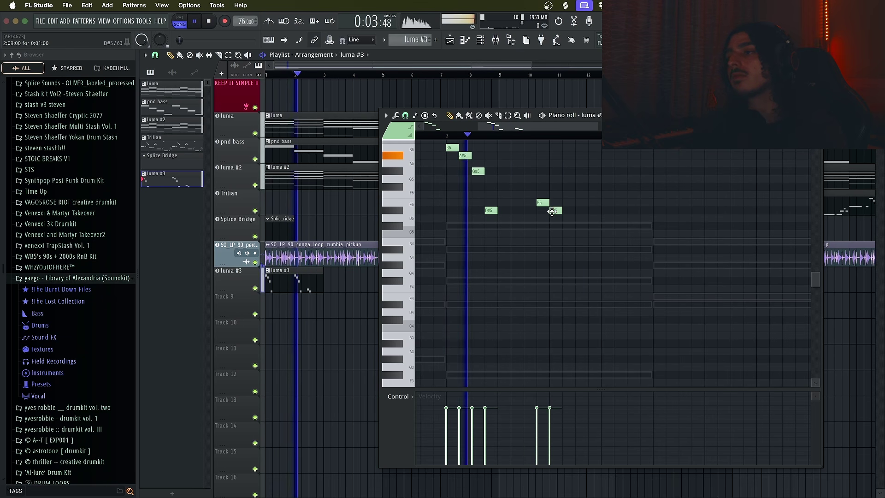
Add short A#4, C#5, B4 and G#4 notes at the end of bar 2 in the luma #3 pattern.
scroll(560, 230, down, 1)
click(581, 249)
click(590, 226)
click(599, 241)
scroll(600, 242, down, 1)
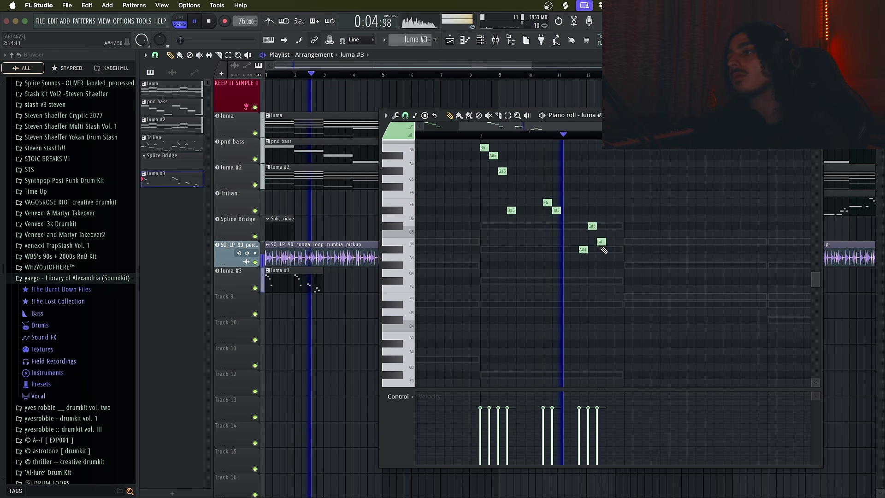
click(617, 264)
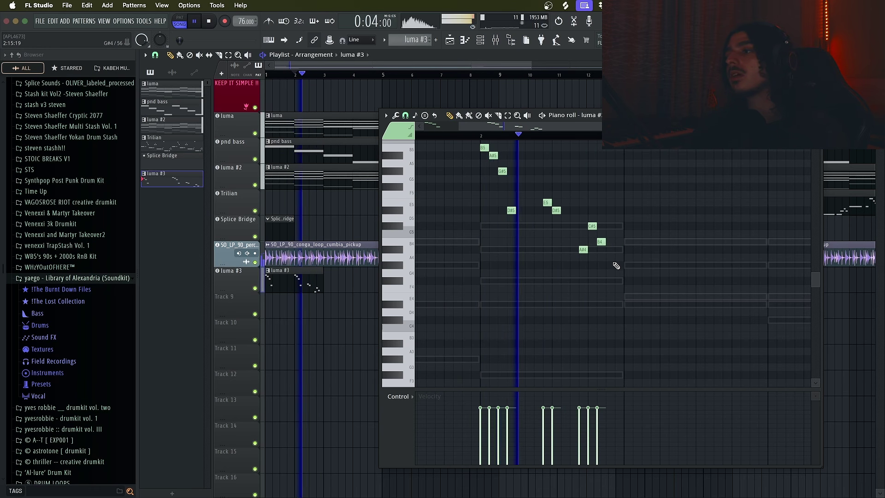
Repeat the two-bar luma #3 melody from bar 3 onward and stop playback.
scroll(620, 251, down, 3)
key(super+b)
key(super+d)
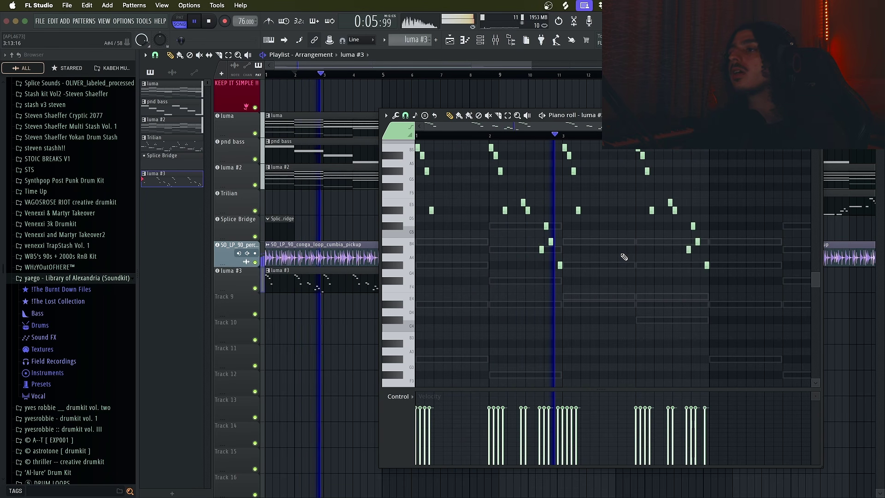
scroll(608, 255, down, 1)
scroll(624, 255, up, 5)
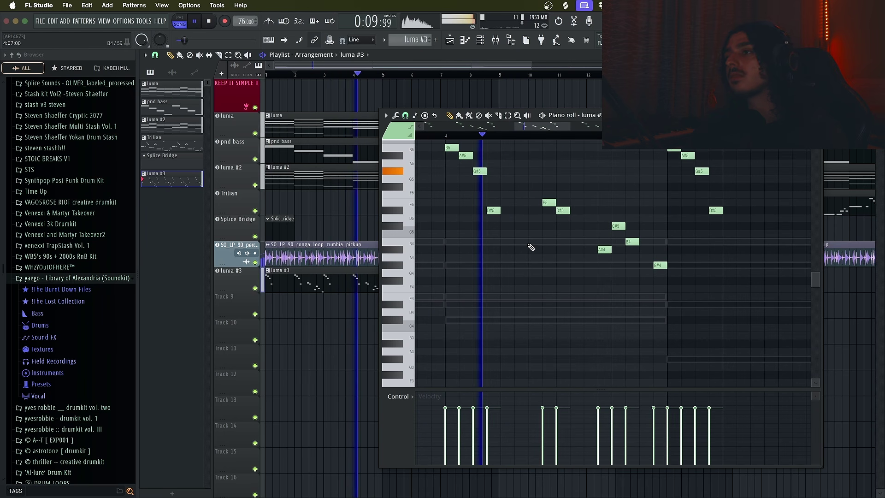
key(space)
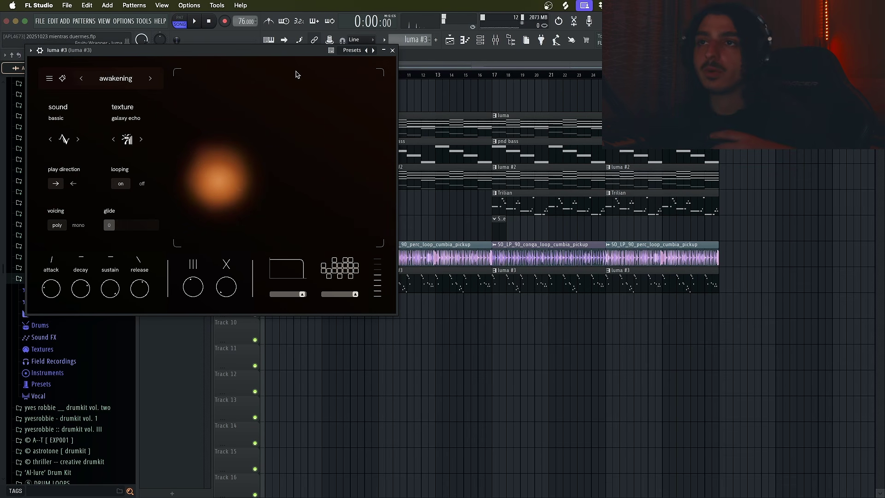
Browse the aether bank presets in luma #3, load kayhole and play the pattern to audition it.
click(220, 155)
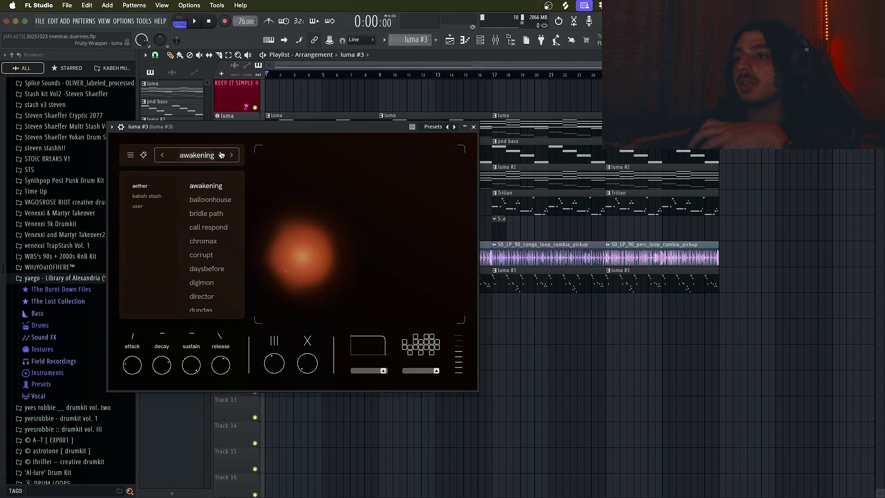
drag(235, 132, 284, 148)
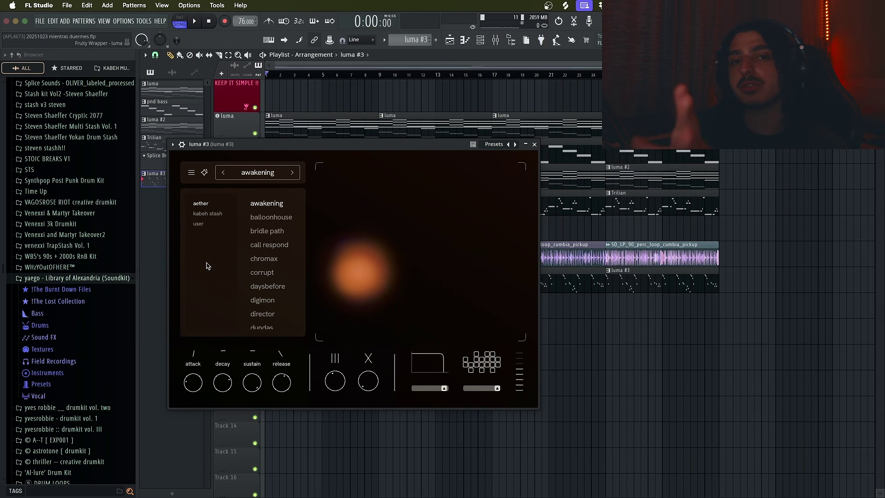
click(246, 173)
click(192, 172)
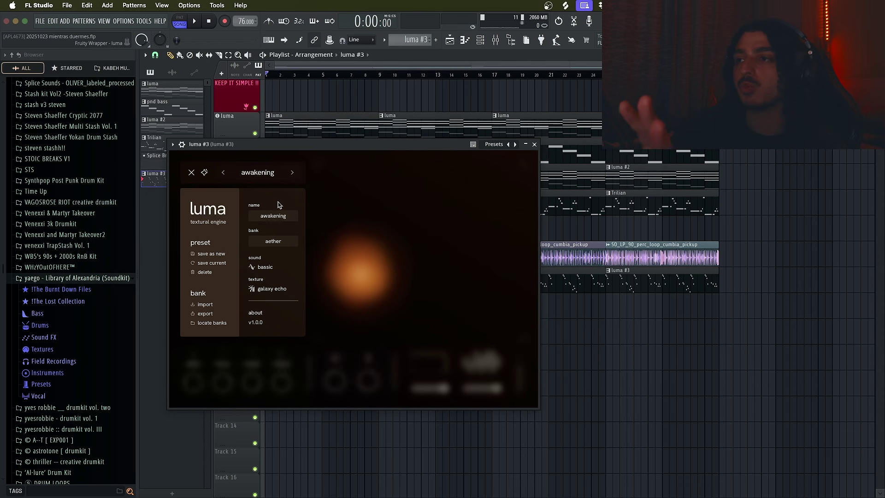
click(257, 173)
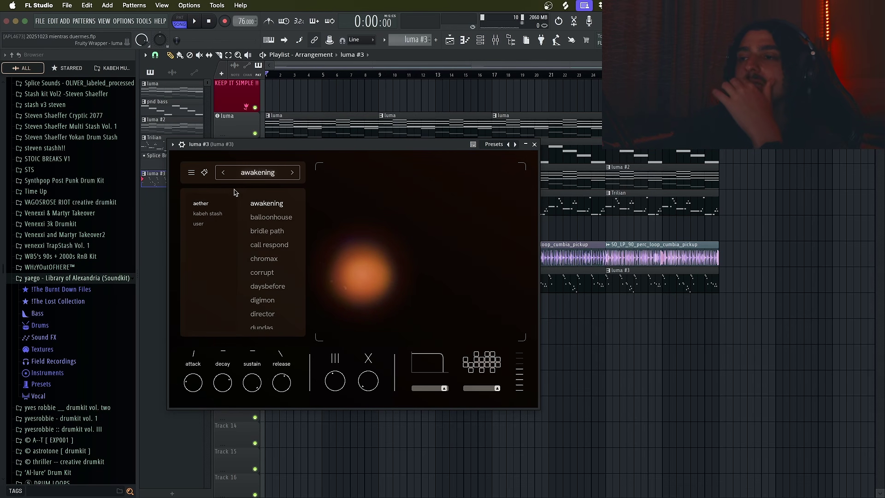
scroll(254, 279, down, 5)
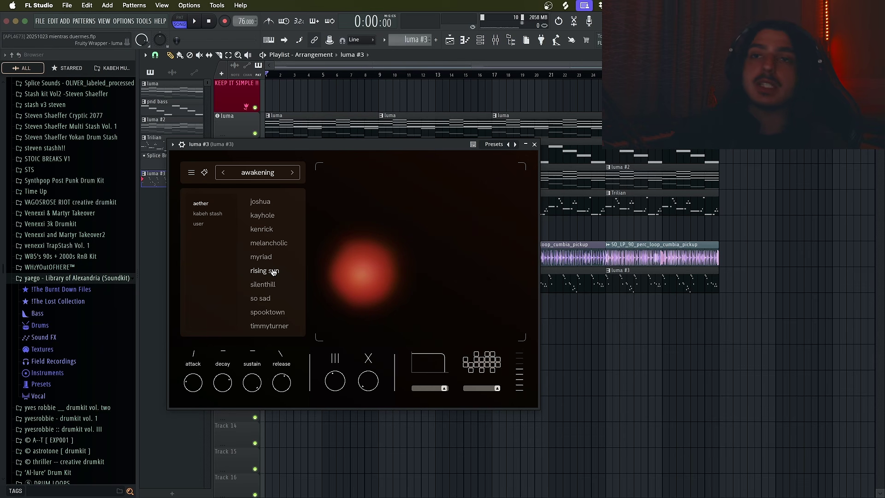
click(268, 217)
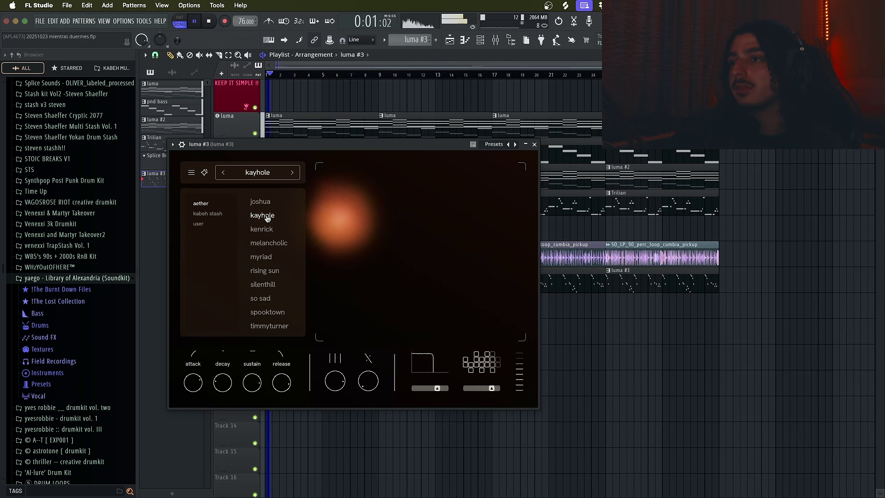
Open the luma #3 pattern in the piano roll and arrange it beside the luma #3 plugin window.
drag(321, 146, 431, 158)
drag(375, 159, 492, 171)
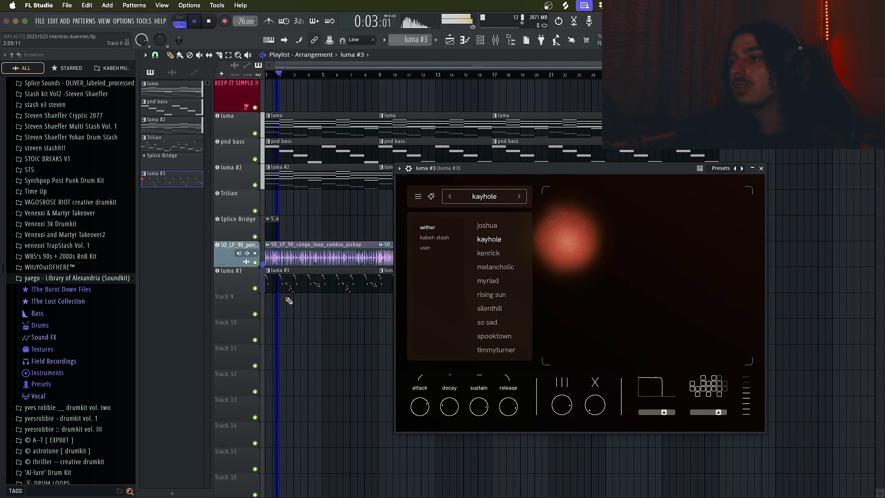
double_click(301, 279)
drag(628, 113, 701, 162)
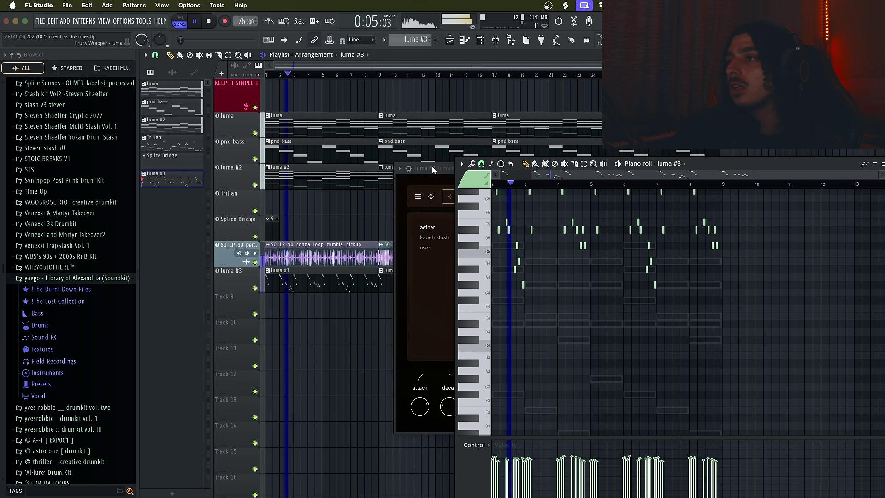
drag(435, 169, 200, 147)
drag(761, 165, 781, 126)
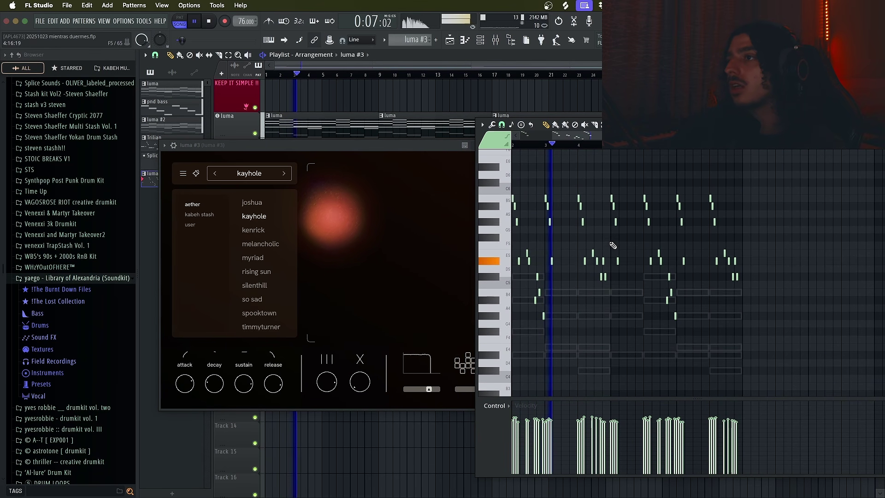
drag(423, 152, 294, 136)
Audition the kenrick, melancholic, myriad and rising sun presets, load silenthill on luma #3 and show the mixer.
click(130, 213)
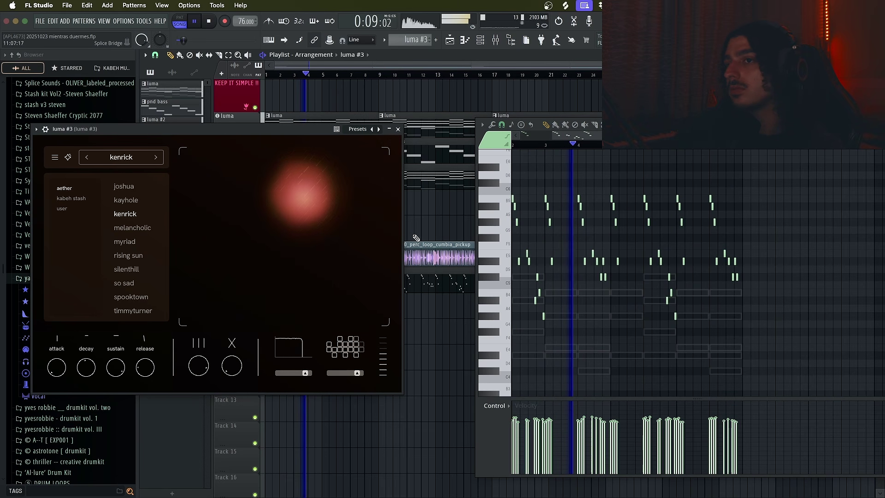
click(133, 227)
scroll(618, 341, down, 3)
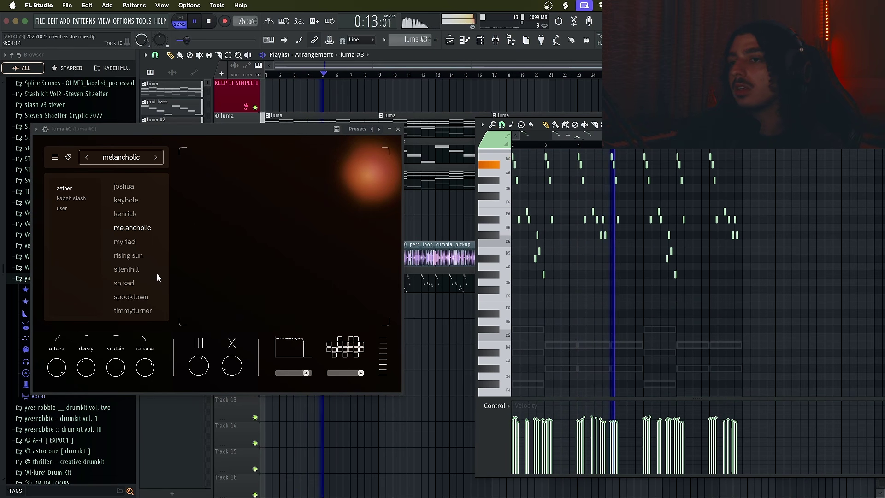
click(124, 241)
click(128, 255)
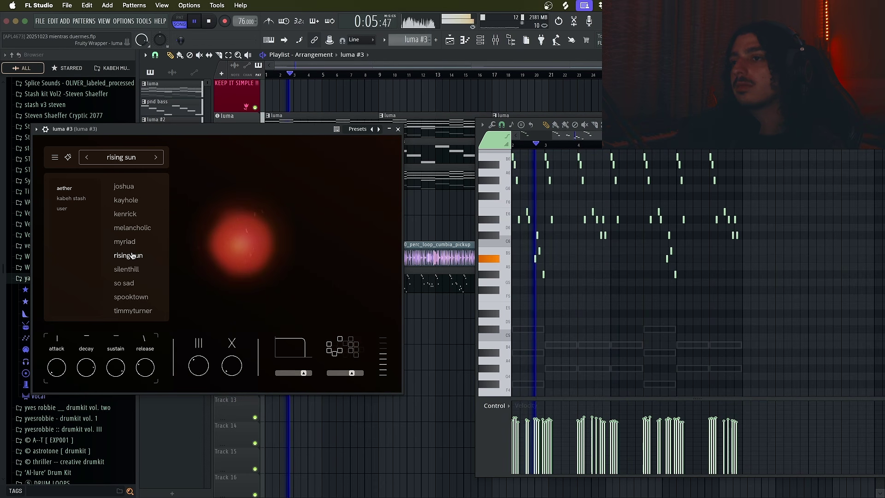
click(132, 269)
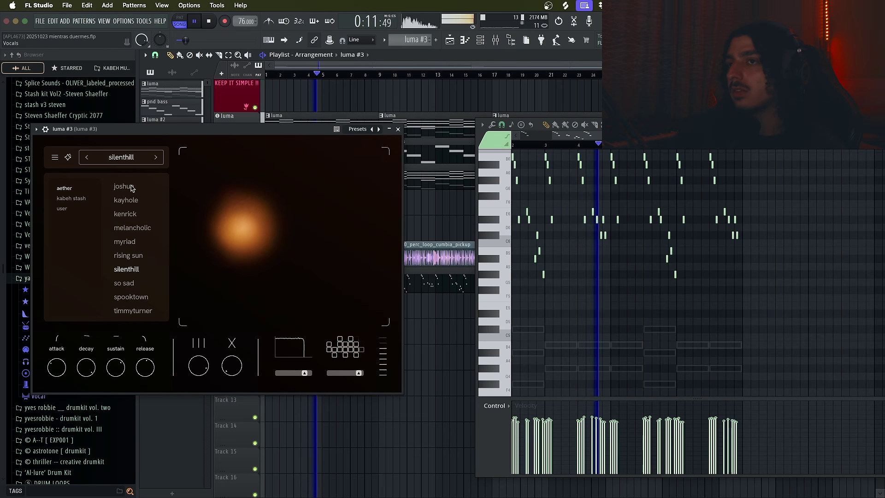
click(115, 158)
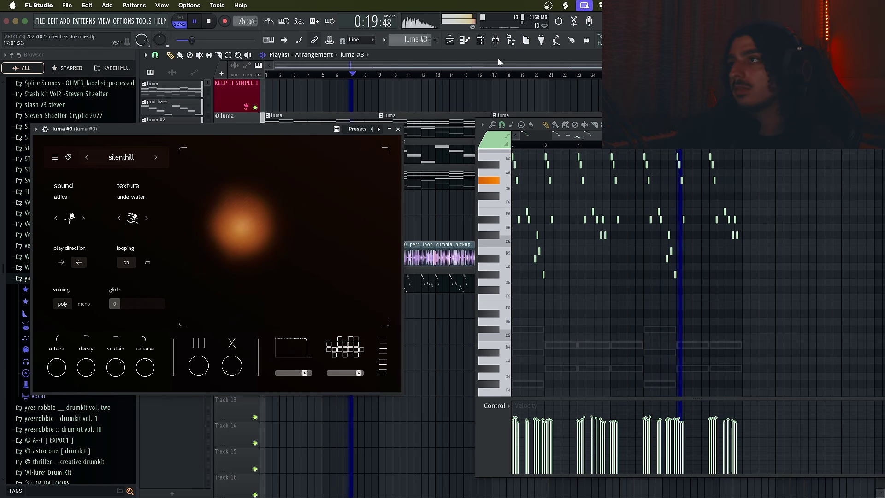
click(496, 41)
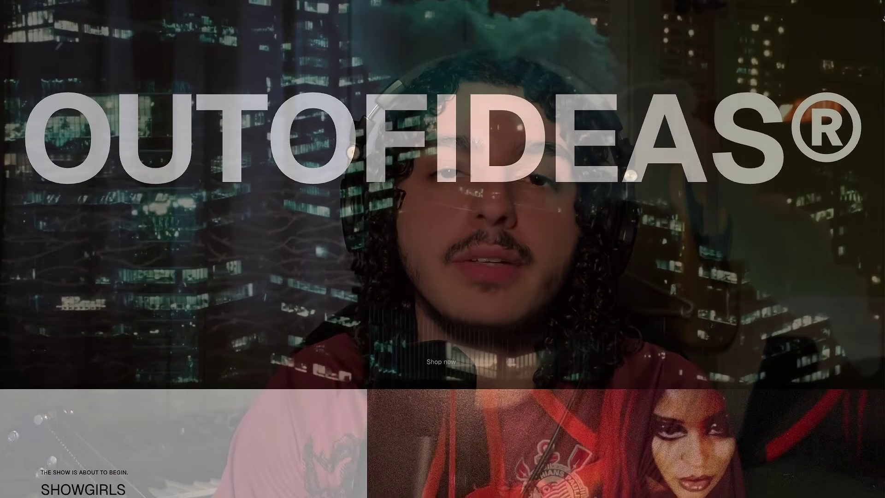
Look through the OUTOFIDEAS website's SHOWGIRLS pack page, including its track list and sound preview.
scroll(443, 249, down, 3)
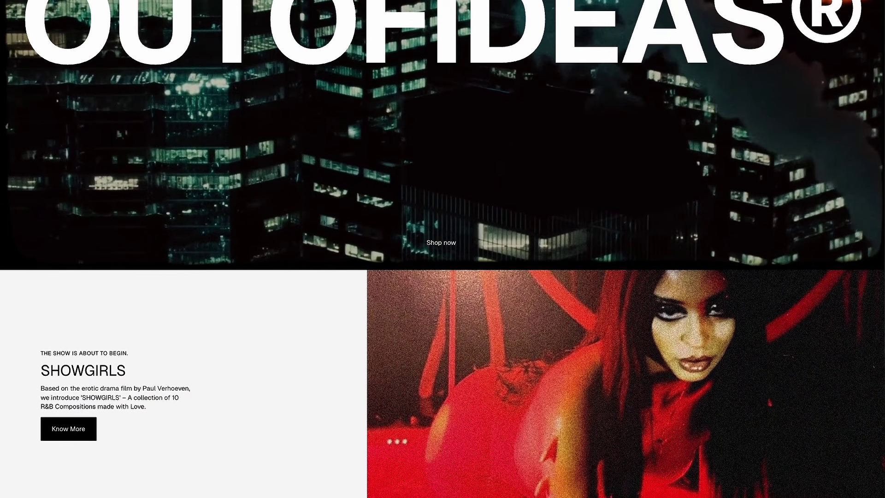
scroll(442, 249, down, 3)
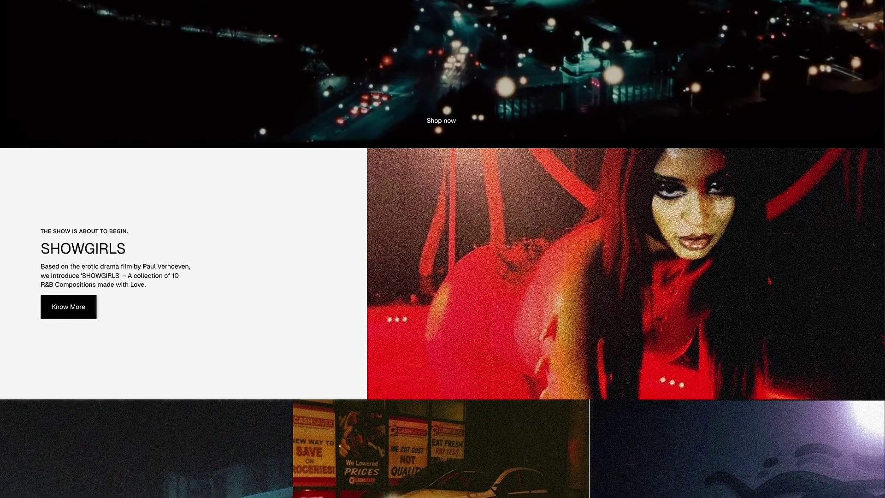
scroll(442, 249, down, 1)
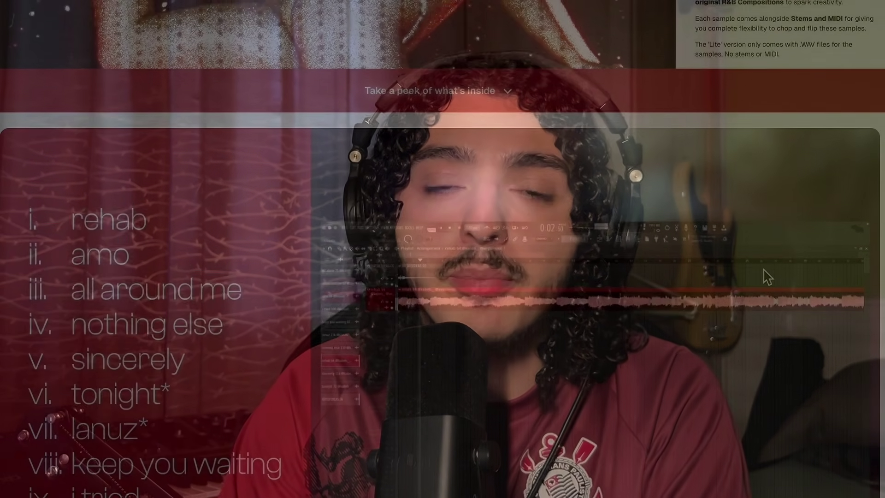
scroll(443, 249, down, 3)
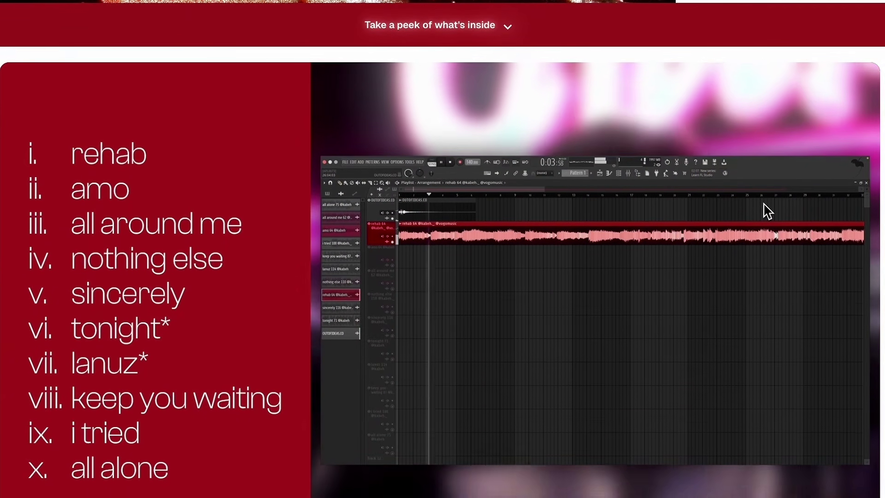
scroll(442, 249, down, 3)
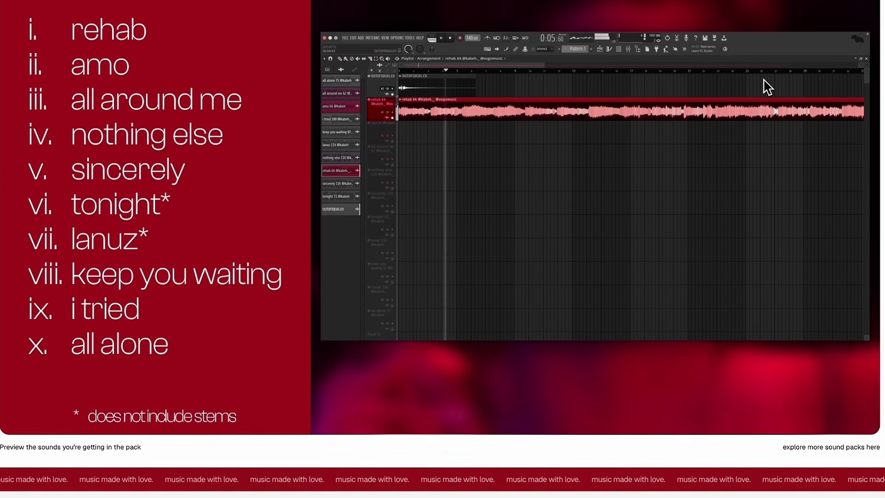
scroll(442, 249, down, 3)
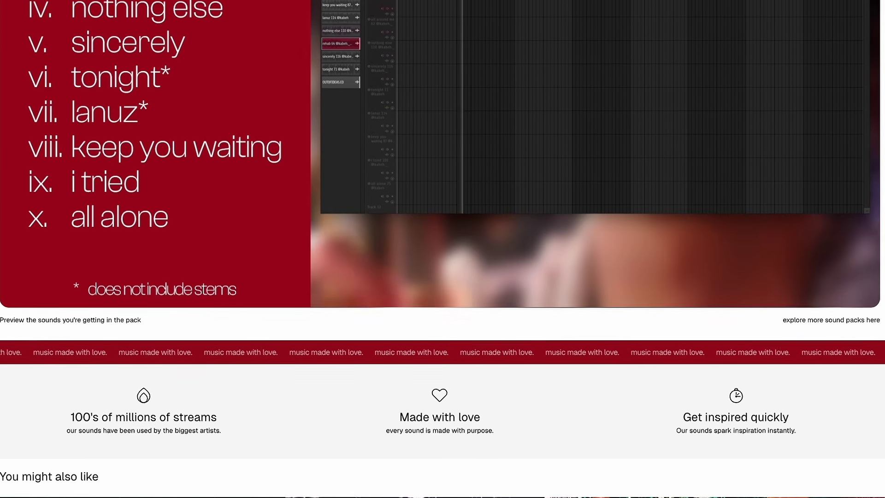
scroll(442, 249, down, 2)
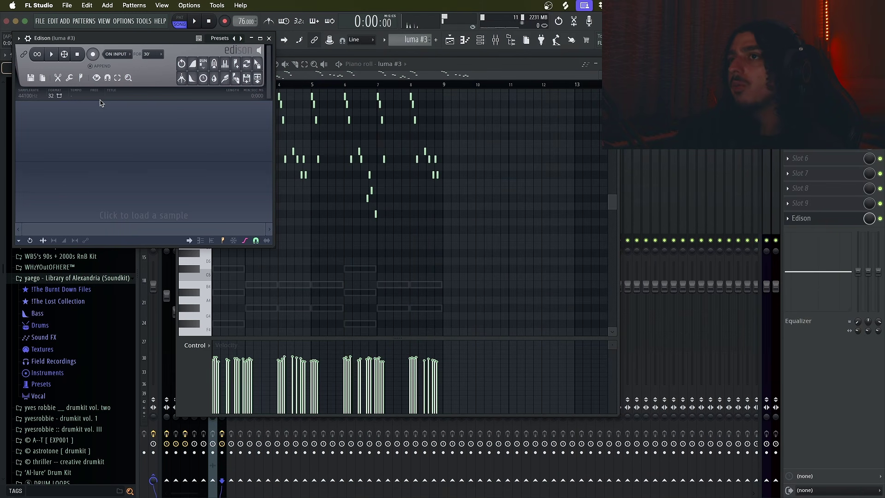
Set Edison on the luma #3 mixer track to record on play and arm it for recording.
drag(144, 34, 732, 193)
click(706, 208)
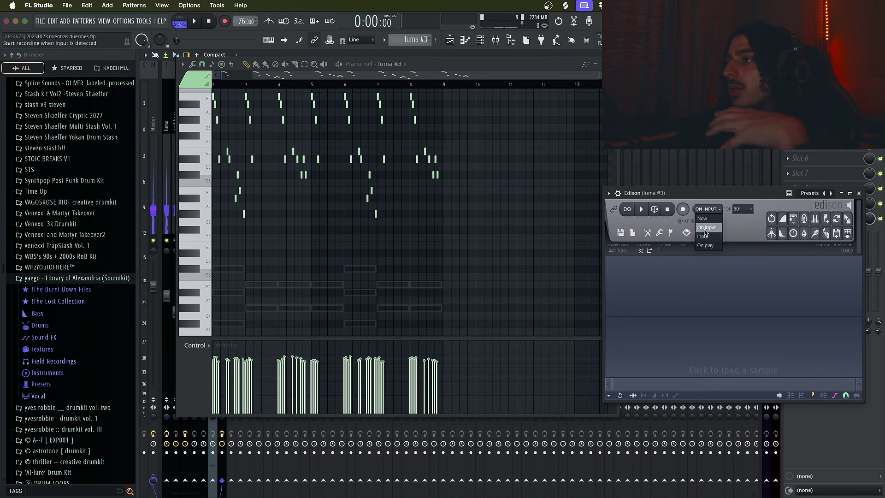
click(703, 225)
click(683, 208)
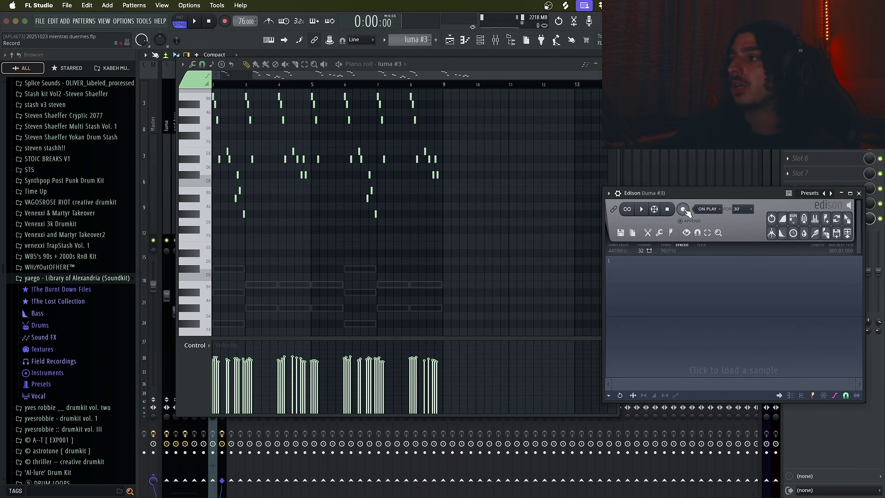
Record luma #3's playback into Edison, keeping Edison in view, and open the luma #3 plugin from the playlist.
drag(396, 68, 570, 68)
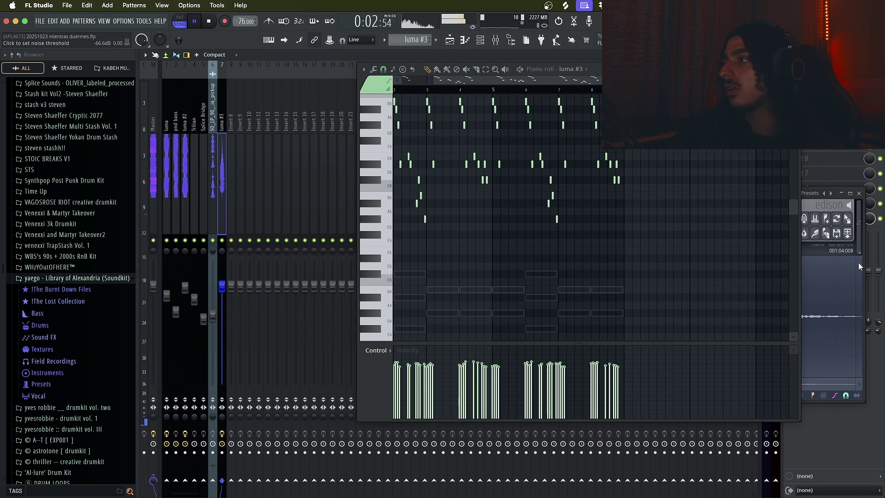
click(829, 256)
drag(740, 198, 717, 193)
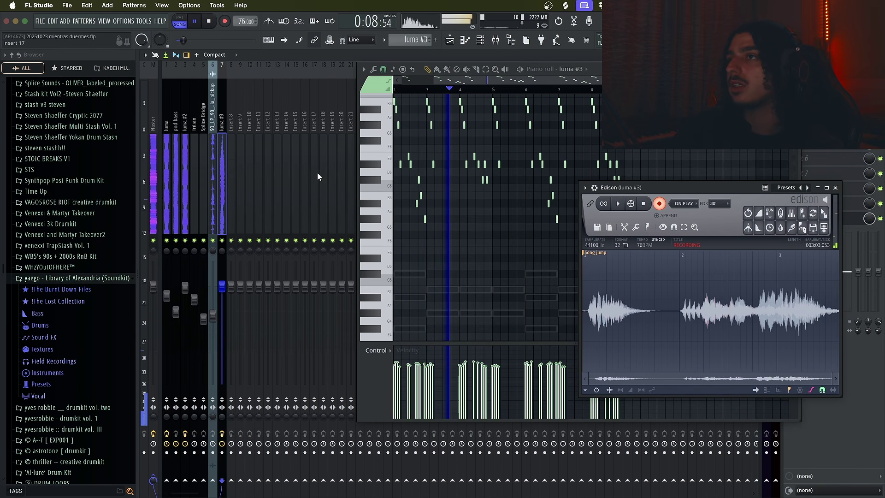
click(450, 40)
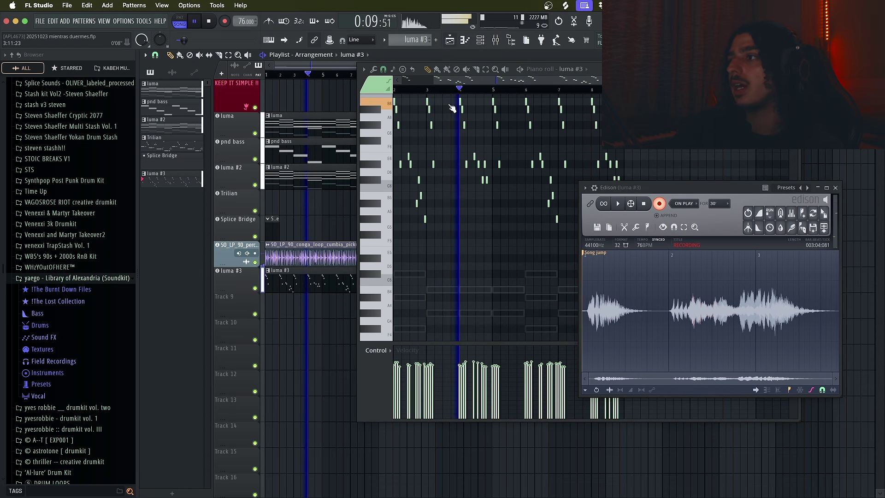
double_click(237, 280)
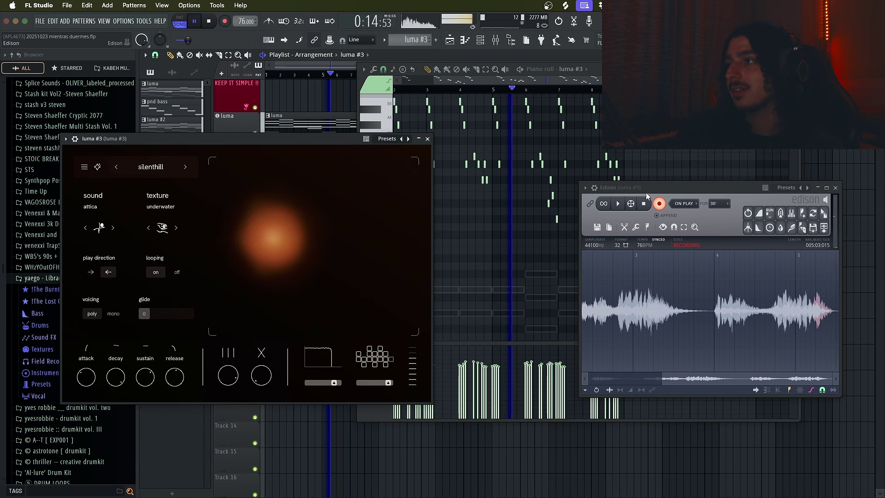
scroll(524, 212, up, 1)
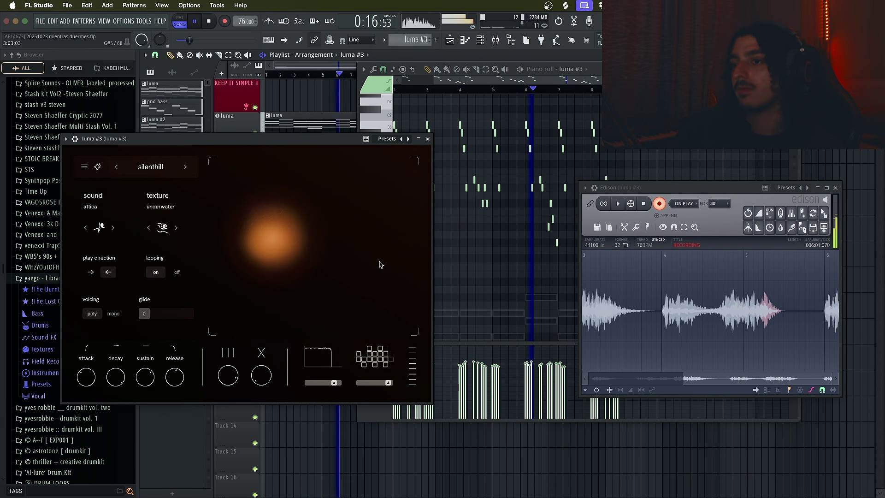
Work through luma #3's variance, disturbance, sample rate and volume envelope controls while Edison keeps recording.
click(227, 391)
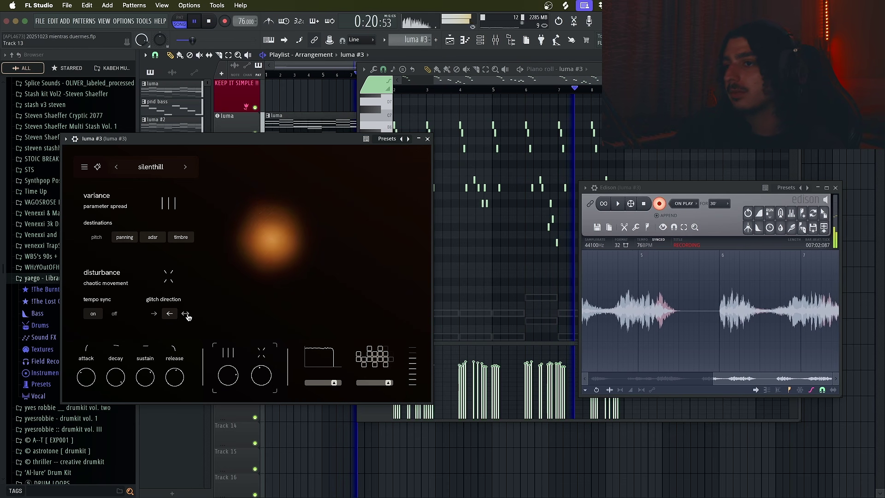
click(335, 387)
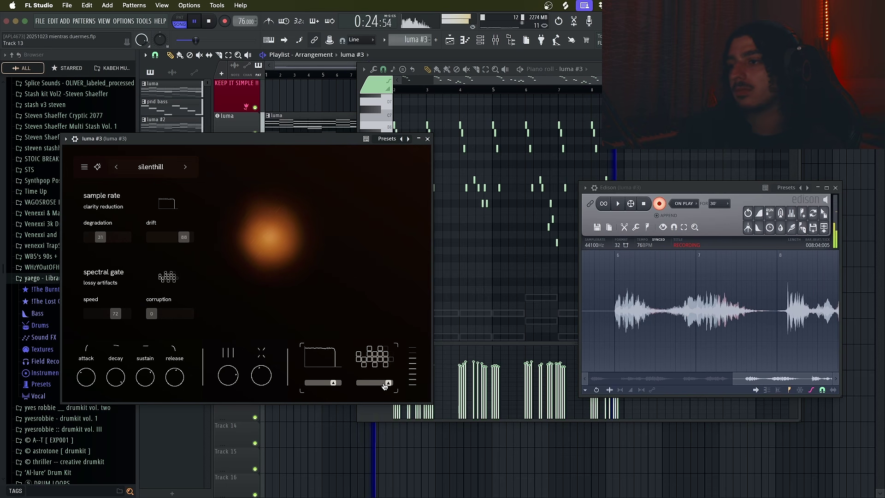
click(266, 373)
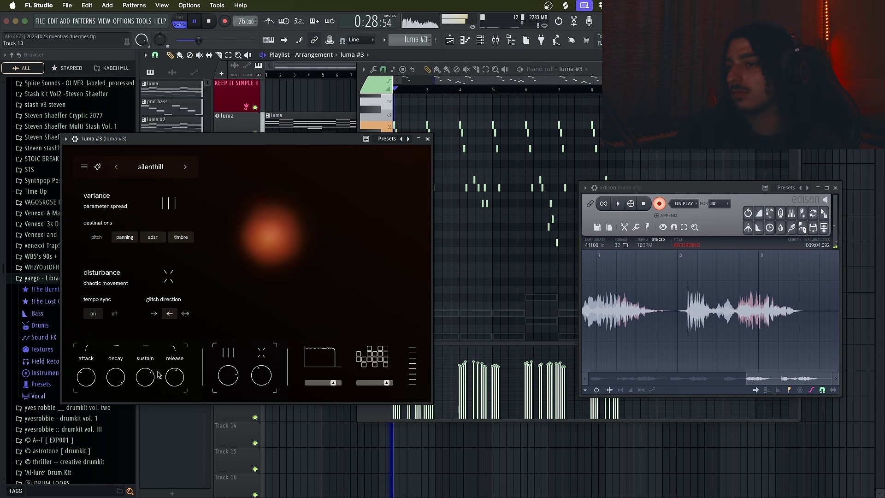
click(171, 388)
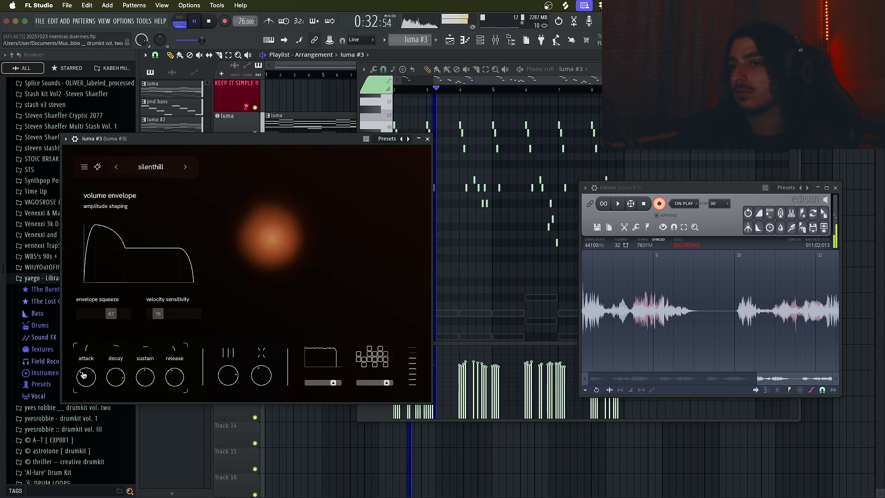
Shift luma #3's glowing orb away from its original spot during the recording and set glide to 26.
click(256, 242)
drag(257, 243, 334, 212)
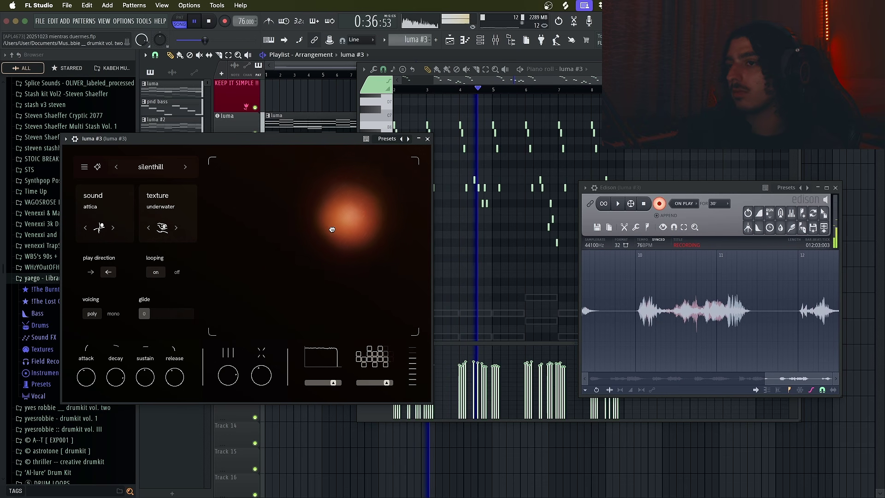
drag(144, 314, 162, 315)
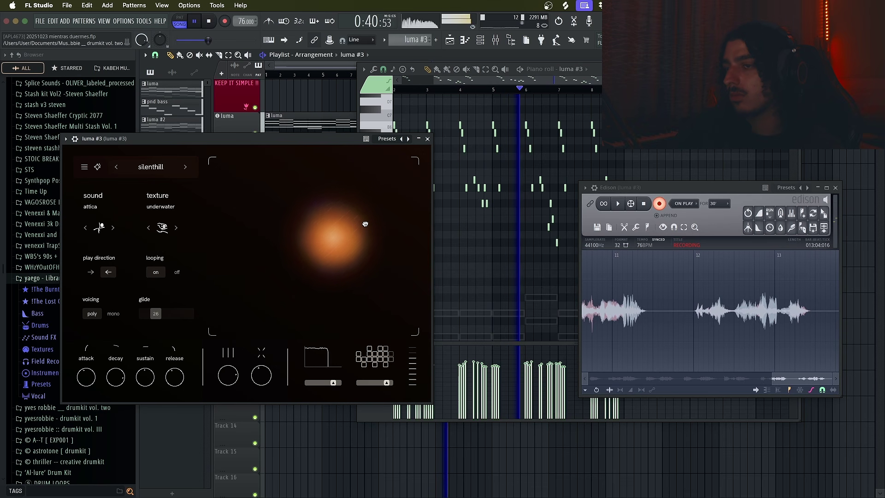
Finish the orb sweep in the luma #3 recording and place the full Edison take on Track 9 at bar 1.
drag(367, 218, 256, 276)
click(452, 190)
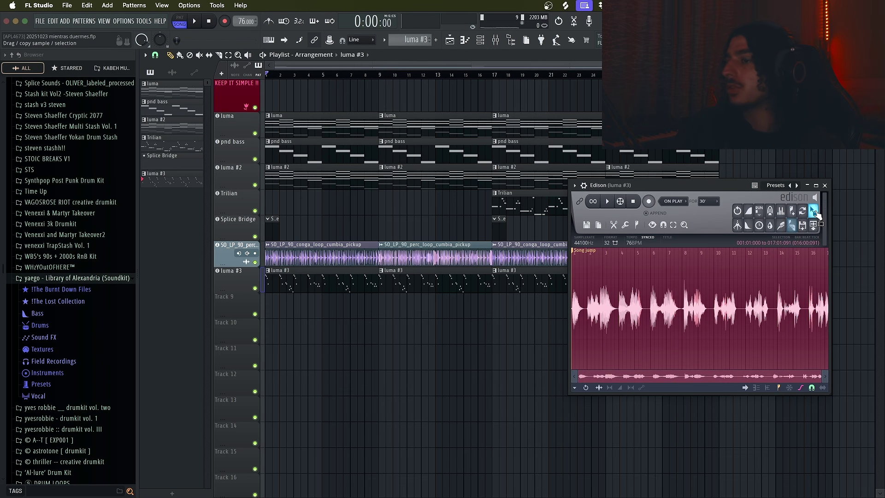
drag(813, 212, 269, 310)
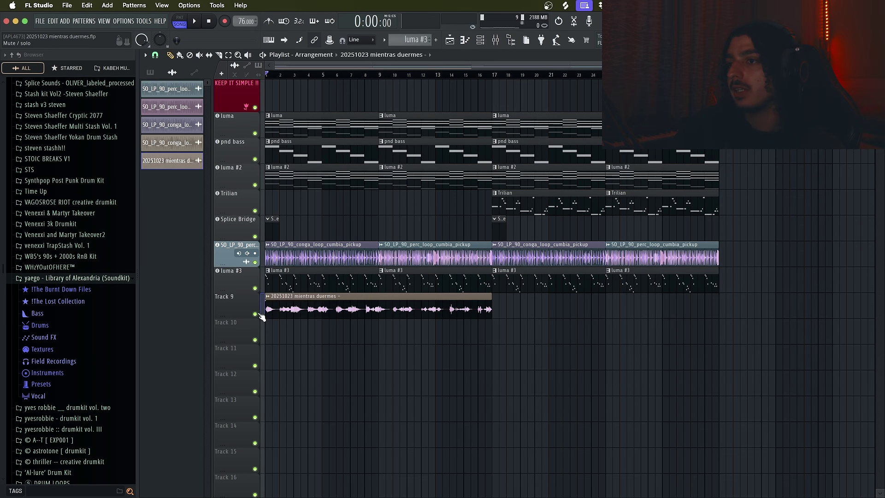
Play the recorded take soloed on Track 9 and repeat its clip from bar 17.
right_click(255, 314)
click(255, 288)
key(space)
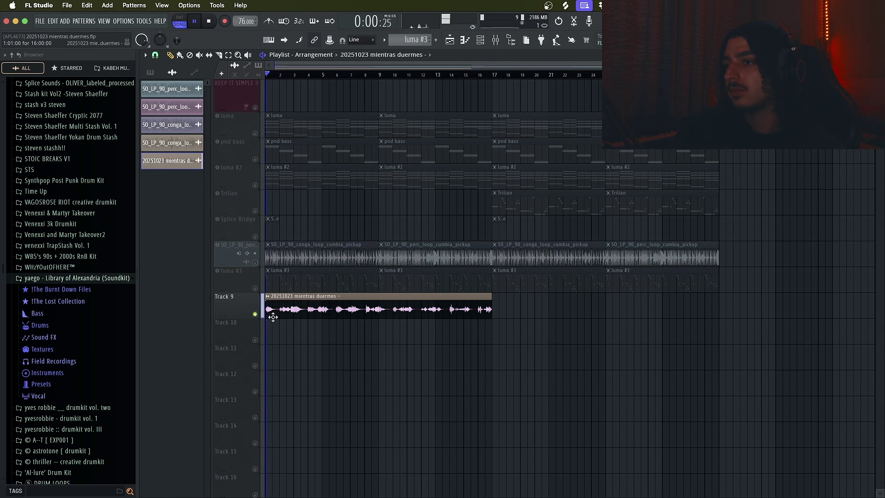
right_click(242, 296)
mouse_move(263, 308)
mouse_move(332, 317)
click(407, 119)
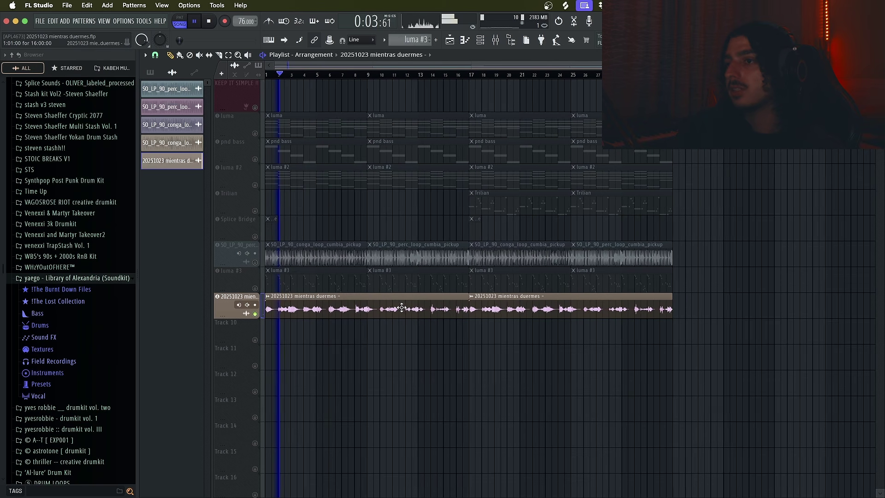
Check the recorded clip's channel settings, then rename its track luma lead and colour it purple.
click(156, 152)
click(143, 190)
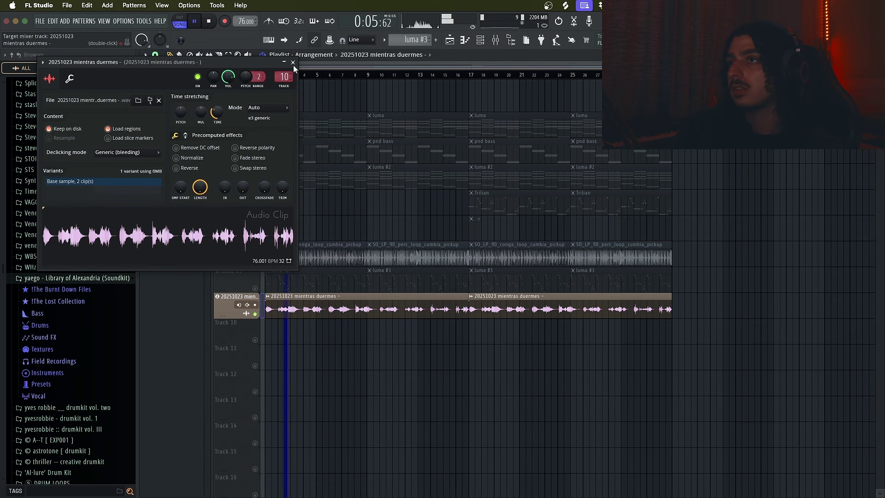
click(292, 62)
middle_click(225, 309)
text(luma lead)
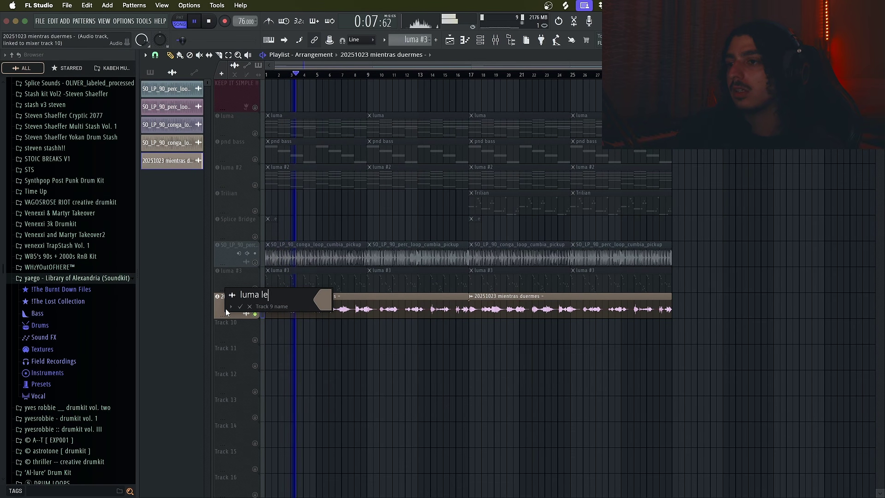
key(Return)
Remove pnd bass from the first 16 bars and move the Trilian clips there, unmuting the percussion and Trilian tracks.
click(256, 262)
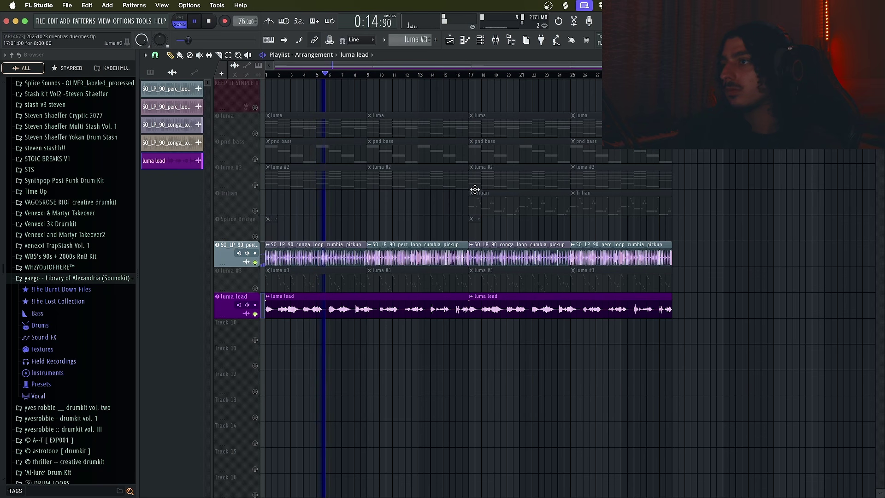
right_click(388, 154)
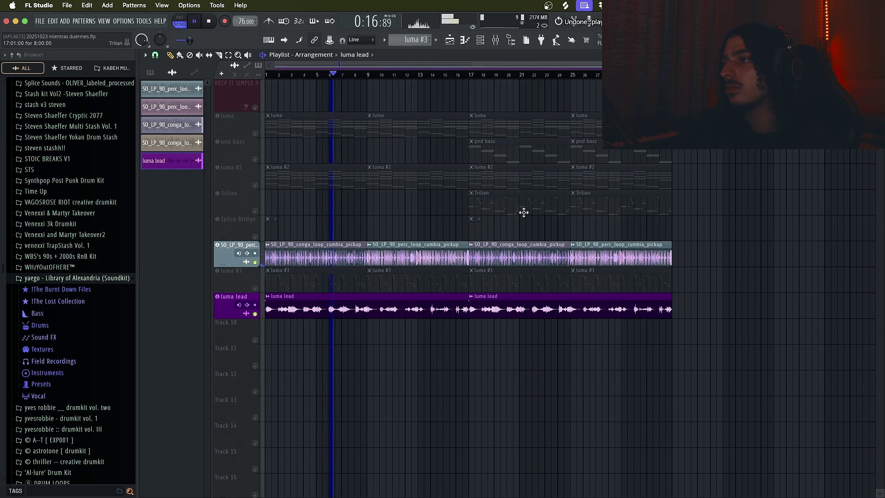
drag(535, 203, 297, 216)
click(256, 212)
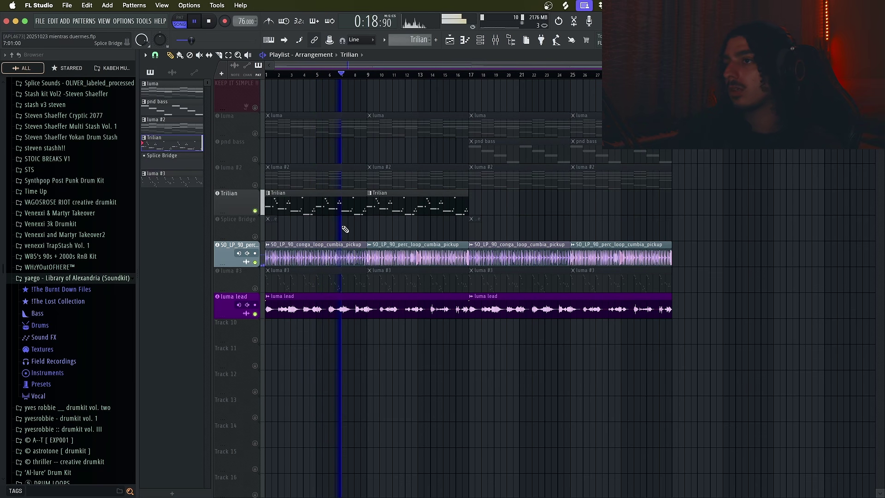
Add Pro-Q 4 to the luma lead mixer track with a low cut, adjusting the cut's slope and raising its frequency.
click(496, 40)
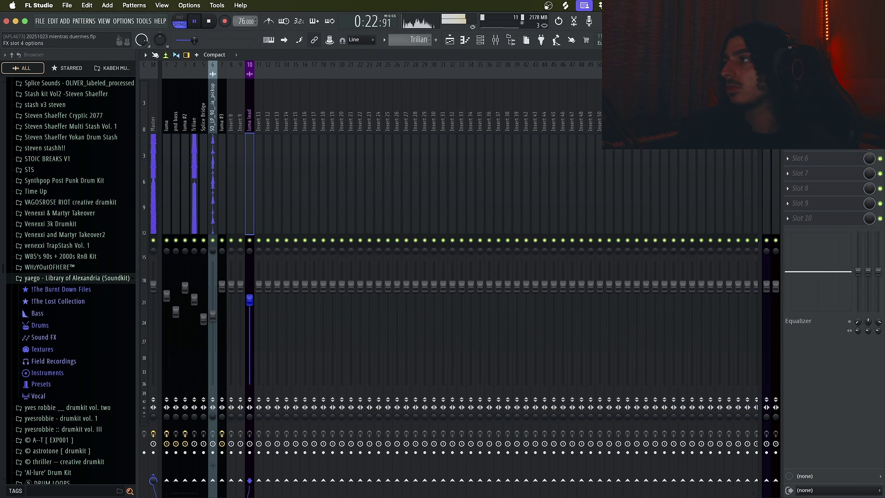
key(F8)
text(pro-q)
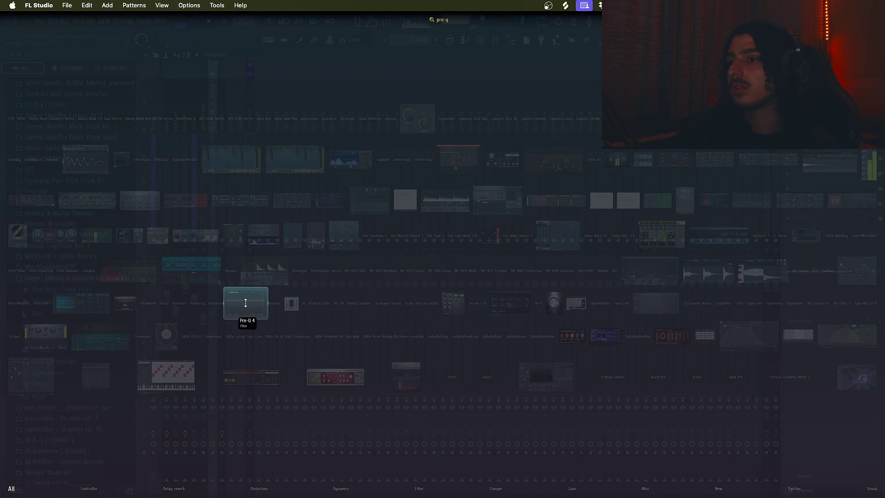
click(246, 303)
click(28, 21)
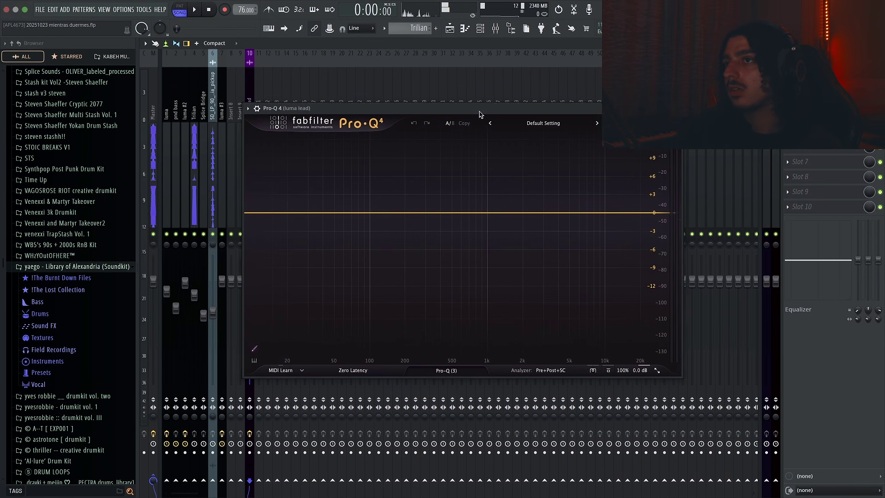
click(276, 219)
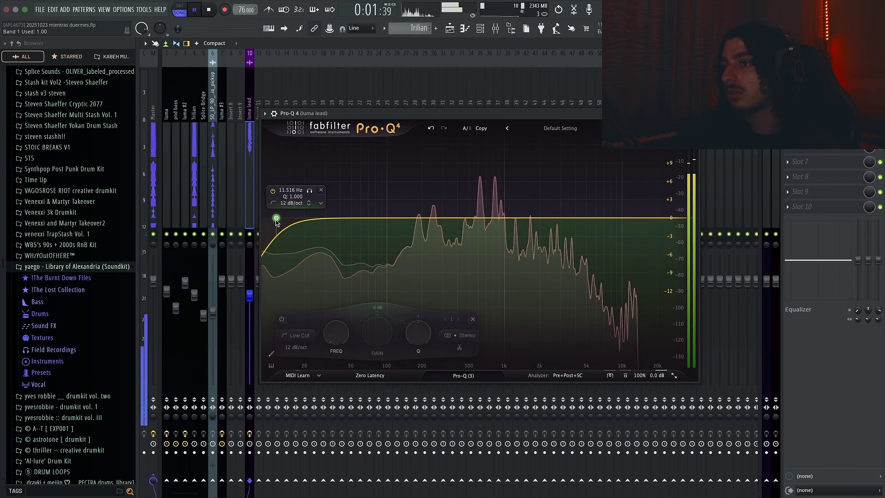
click(293, 347)
click(322, 305)
drag(335, 330, 334, 288)
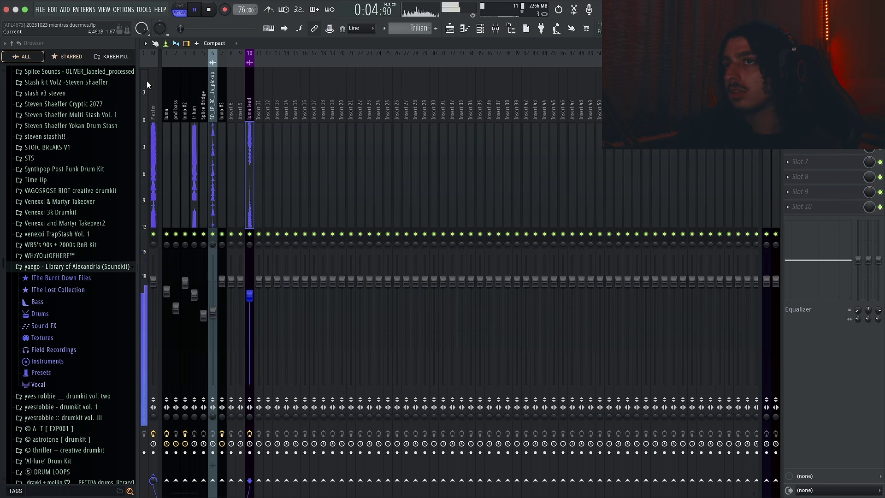
Load the reverse dez love all effect and love all dez tape echo presets onto luma lead and check their plugin windows.
click(112, 57)
drag(57, 125, 249, 167)
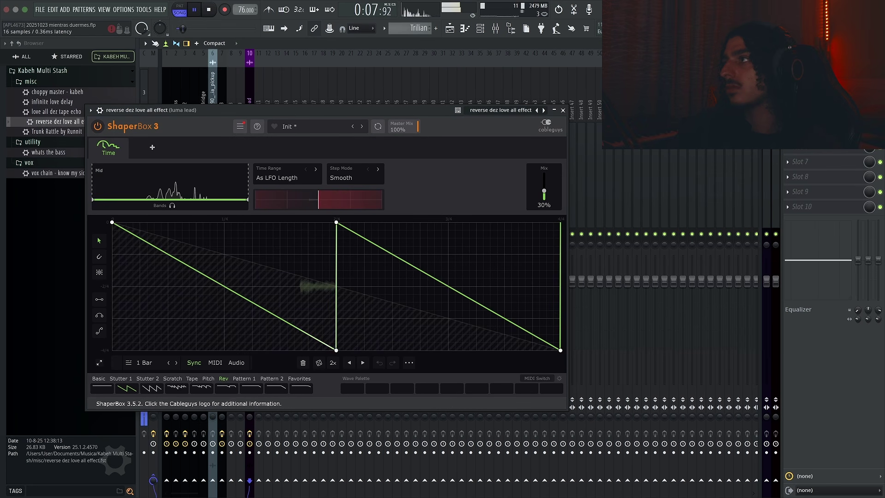
click(563, 111)
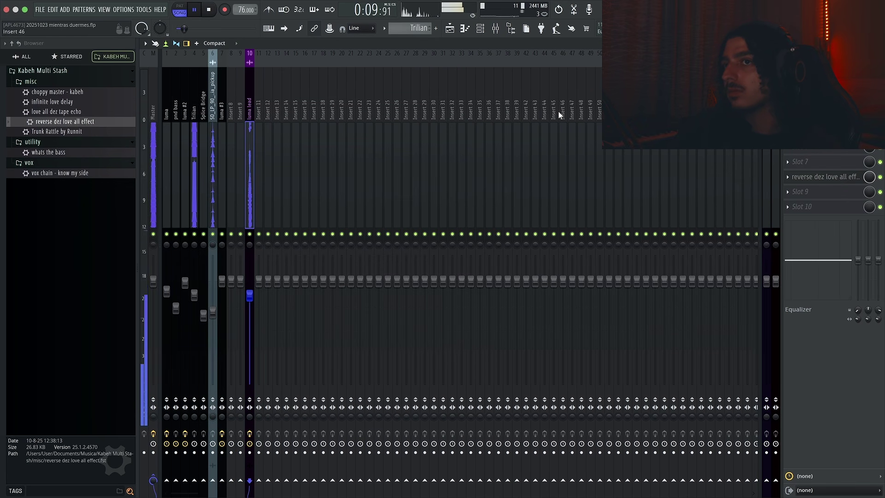
drag(613, 225, 824, 196)
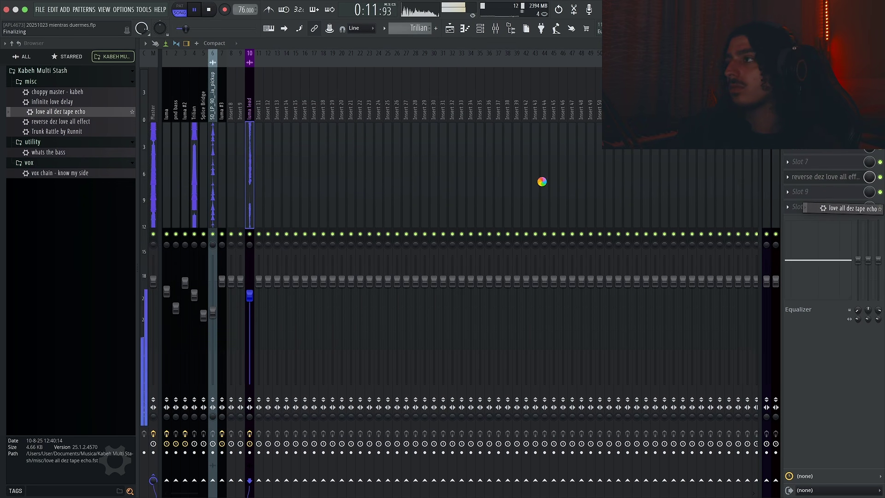
click(513, 99)
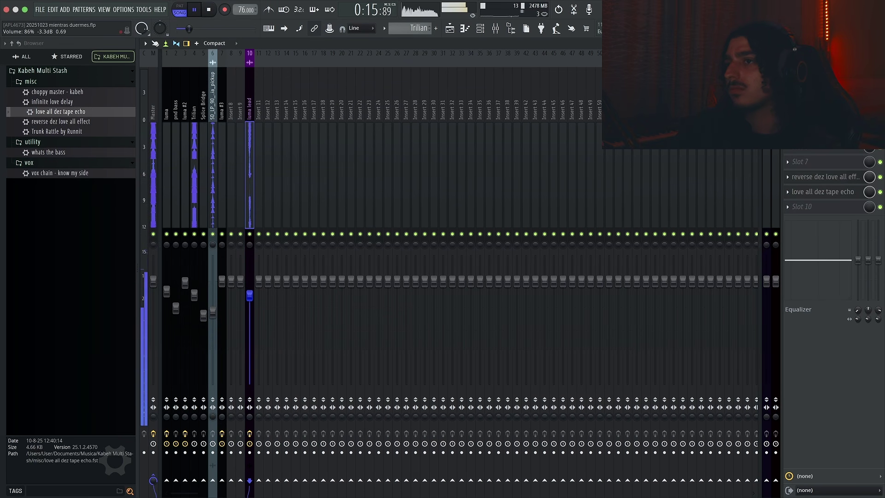
click(816, 193)
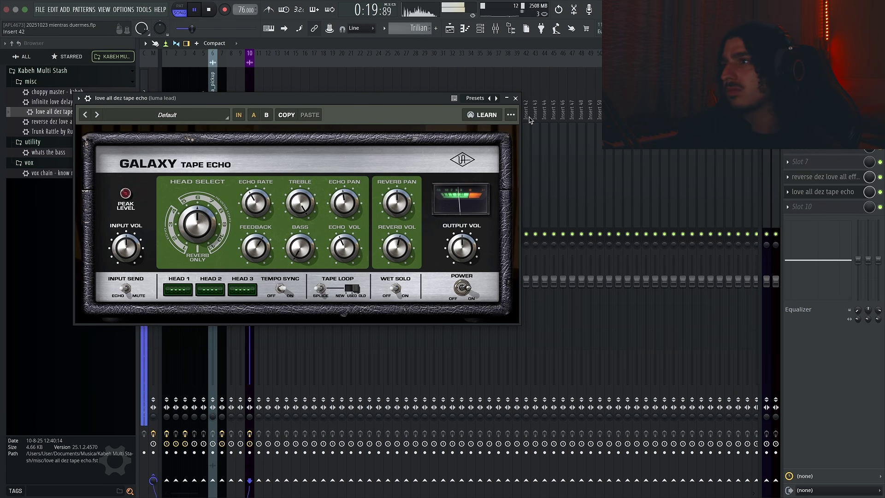
key(Escape)
Add Spreader to the luma lead mixer track and set its spread to 67.6%.
click(816, 204)
click(652, 300)
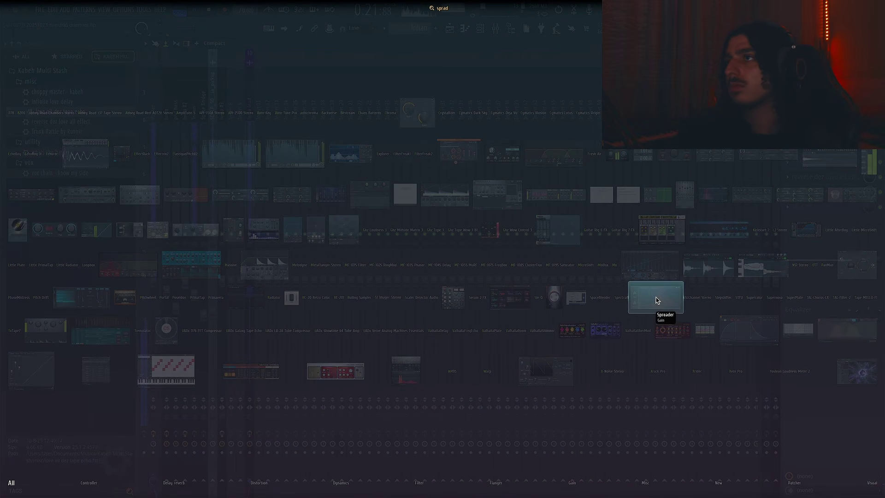
scroll(811, 203, up, 2)
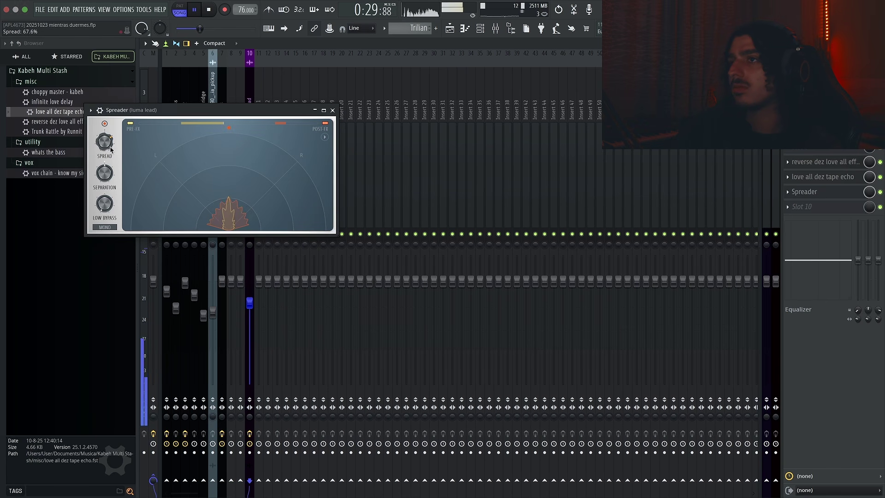
click(332, 111)
Add Fruity Love Philter to luma lead and set its cutoff frequency to 63%.
key(F8)
click(477, 190)
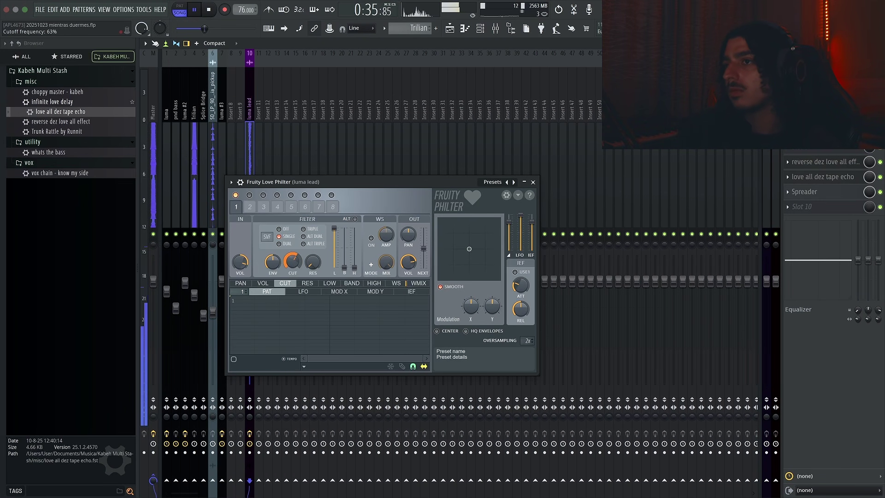
click(533, 182)
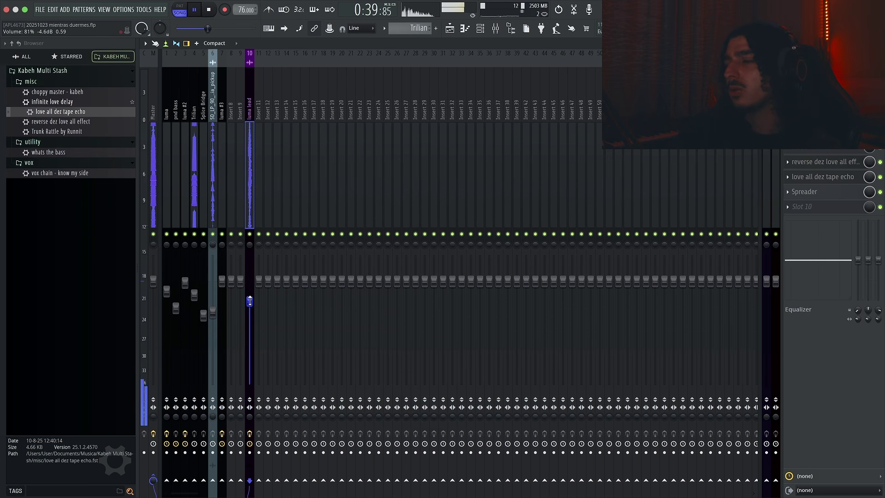
Add PanMan to luma lead in Rhythm Step mode, set Feel to 0.05 and raise the smoothing.
click(808, 151)
text(panm)
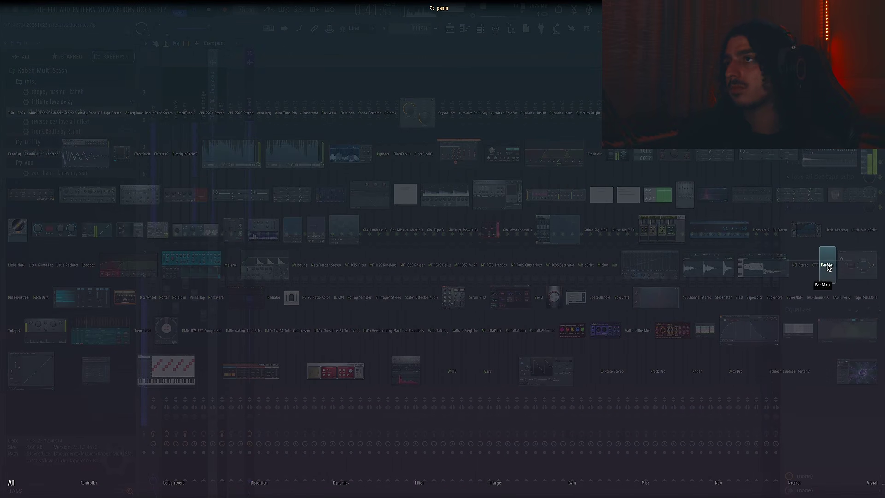
key(Return)
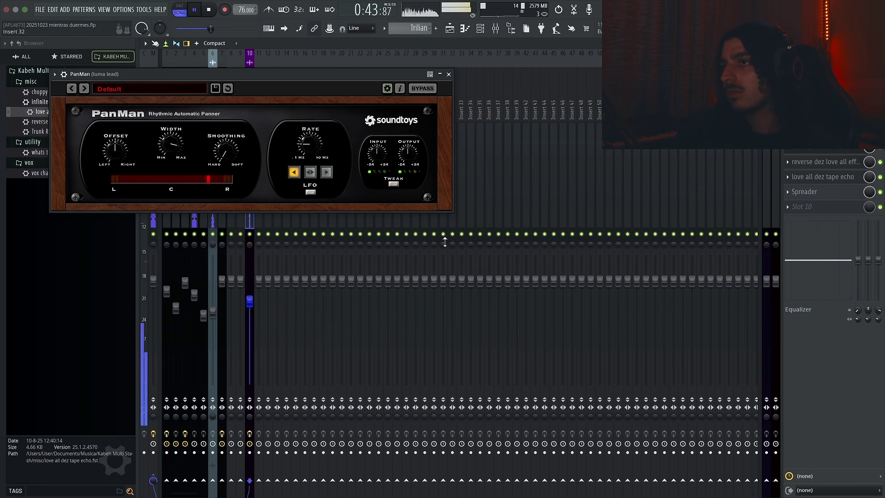
click(309, 193)
click(382, 220)
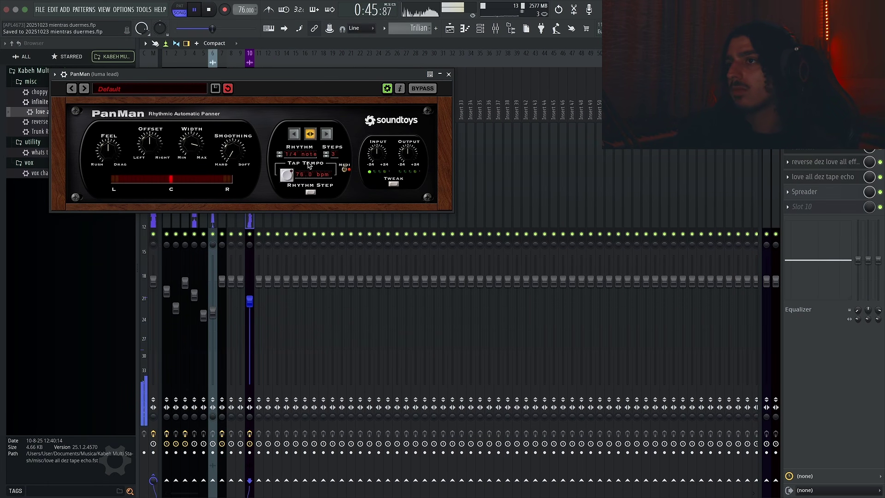
drag(204, 144, 210, 163)
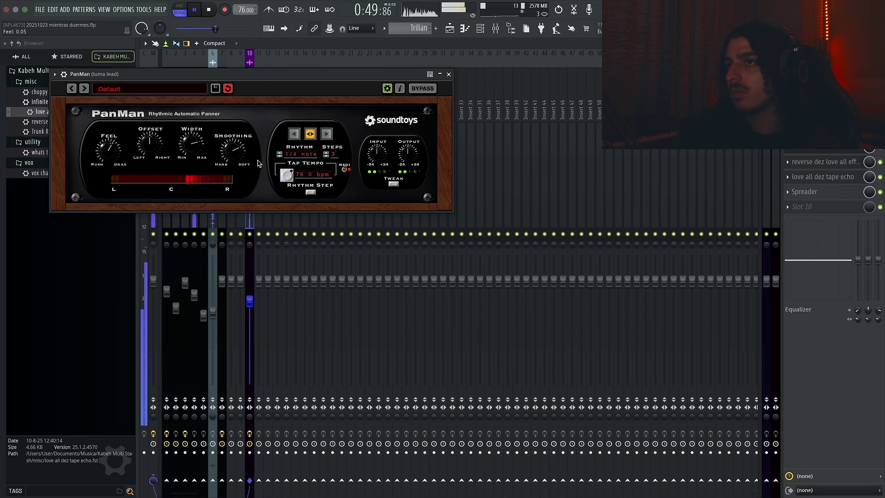
click(449, 74)
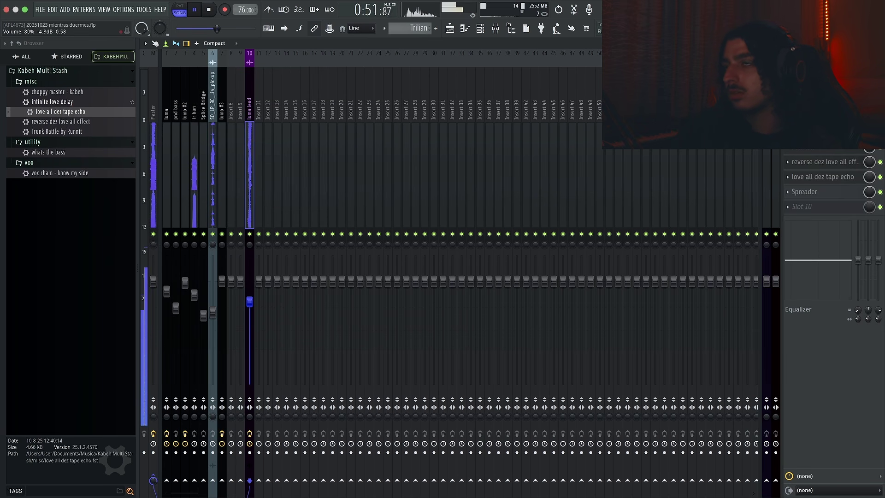
Move the pnd bass playlist track below luma #2 and rename the luma track gimme a sine.
click(450, 30)
drag(244, 138, 246, 169)
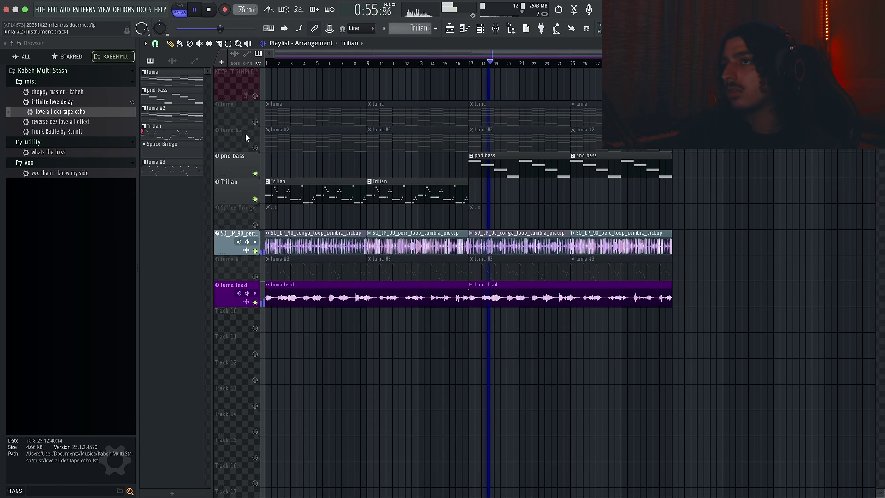
double_click(235, 115)
text(S)
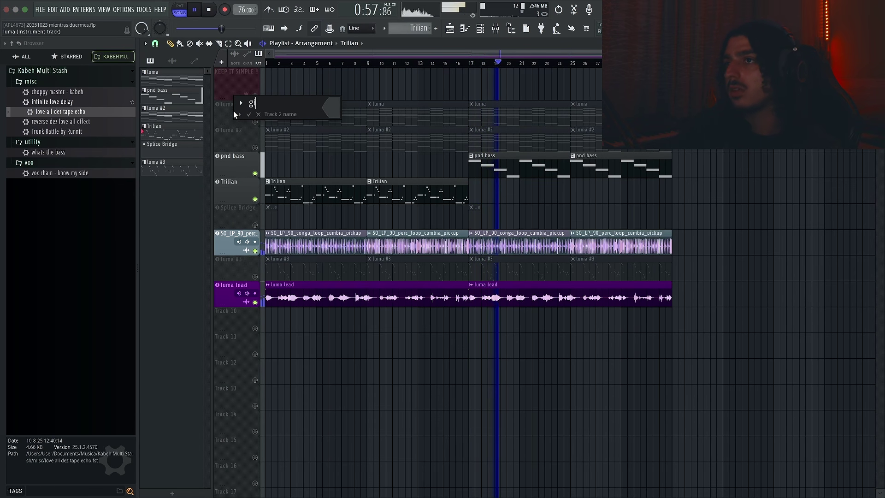
key(Return)
Rename the luma #2 track synth brass, unmute it, and return the browser to all content.
right_click(233, 130)
click(233, 130)
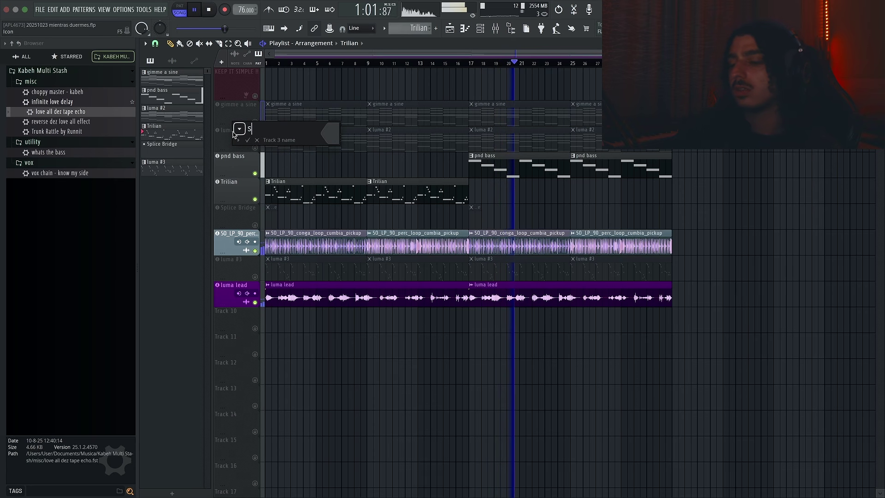
key(Return)
key(space)
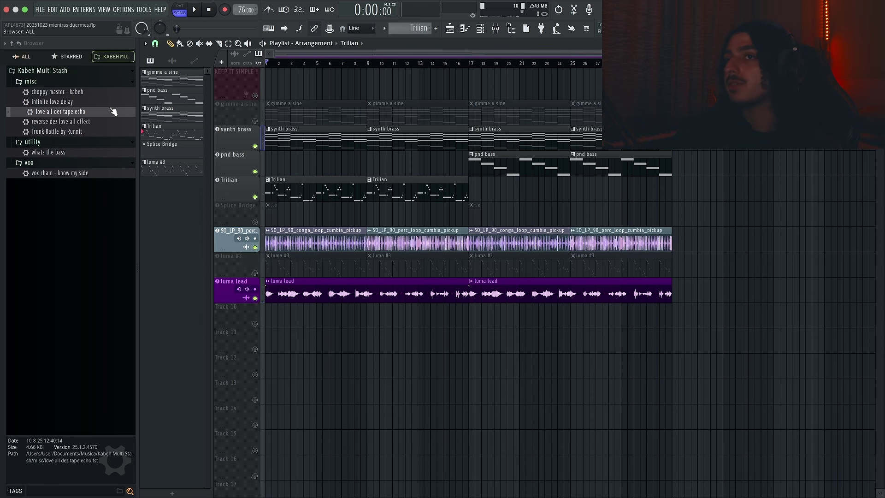
click(22, 57)
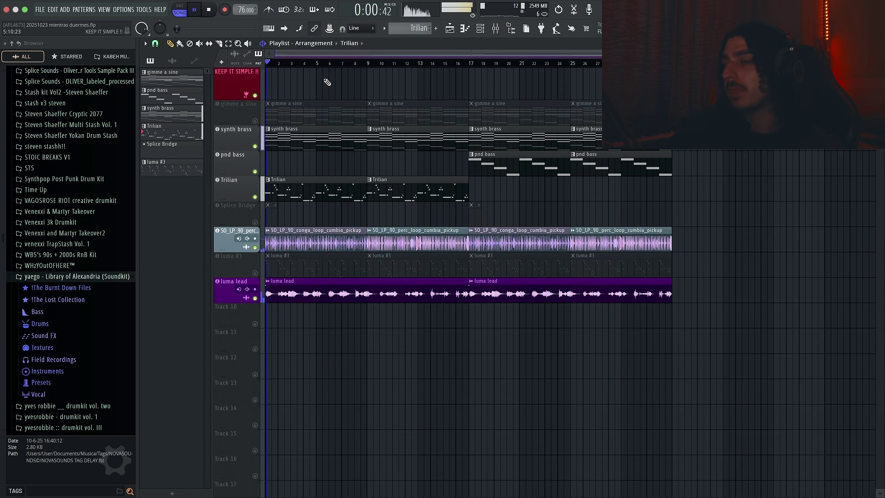
Move the luma #3 track below luma lead, stop playback and solo luma #3.
drag(241, 272, 243, 288)
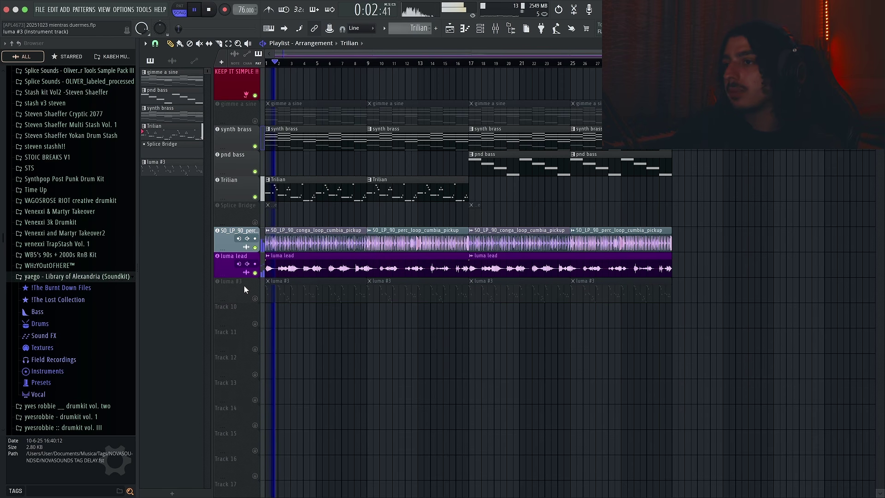
key(space)
click(255, 298)
right_click(255, 298)
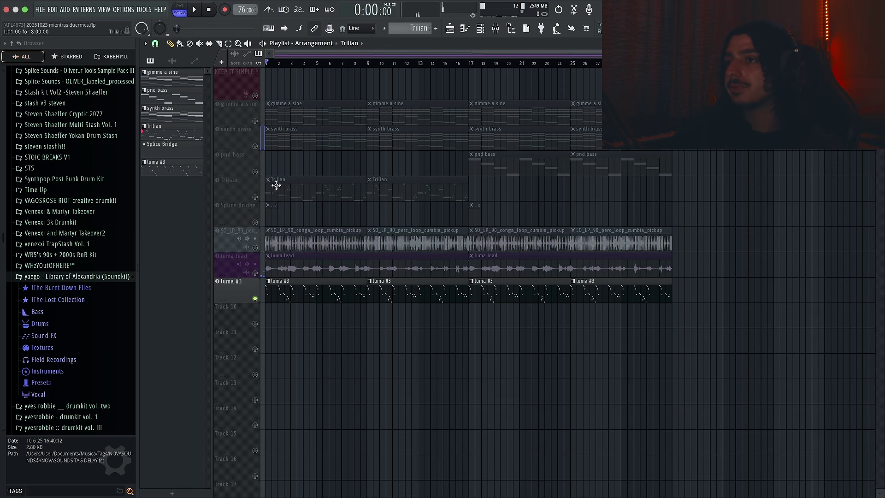
Unmute the Trilian track, open the luma #3 instrument and save the project.
click(255, 197)
click(248, 284)
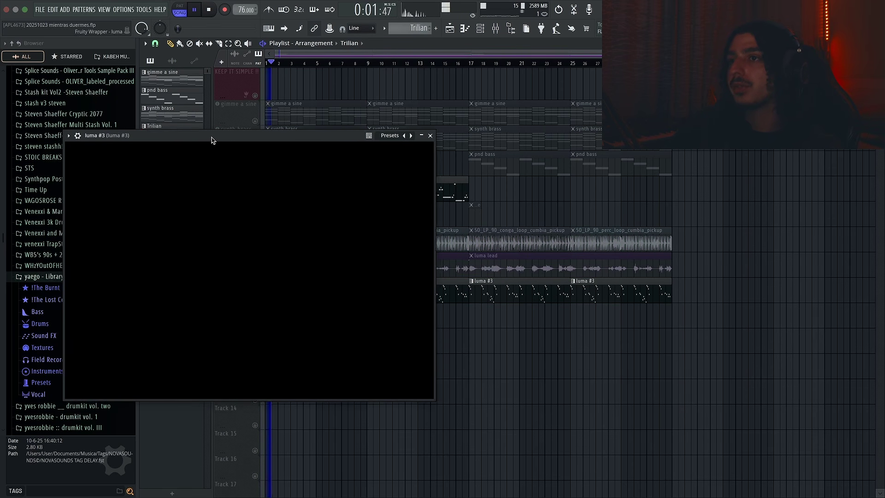
key(ctrl+s)
Adjust the release and variance of the so sad preset on luma #3.
click(206, 154)
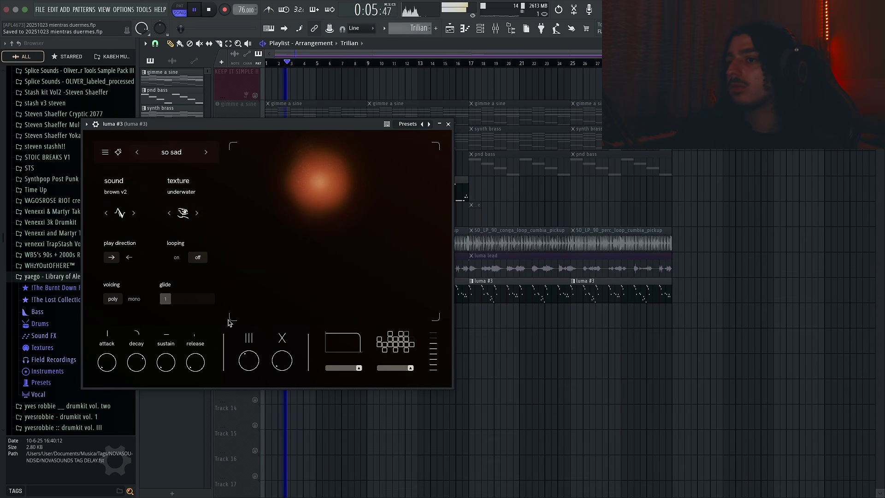
drag(196, 362, 212, 246)
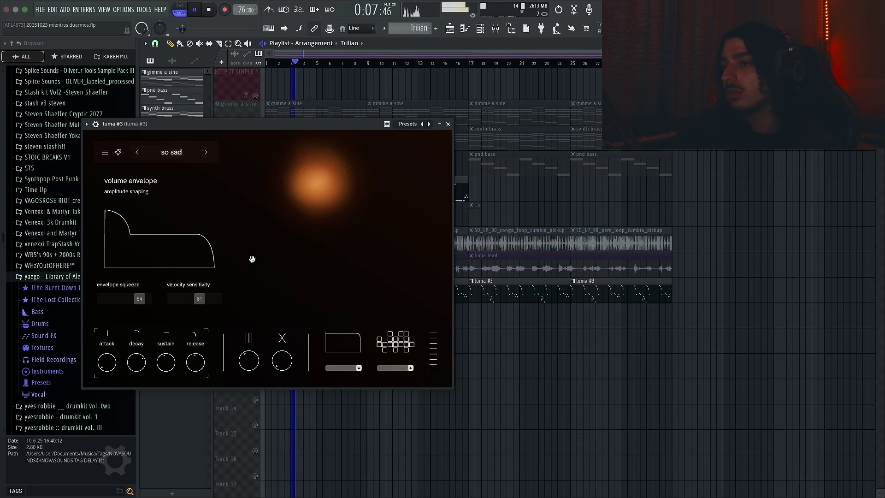
click(252, 365)
click(448, 124)
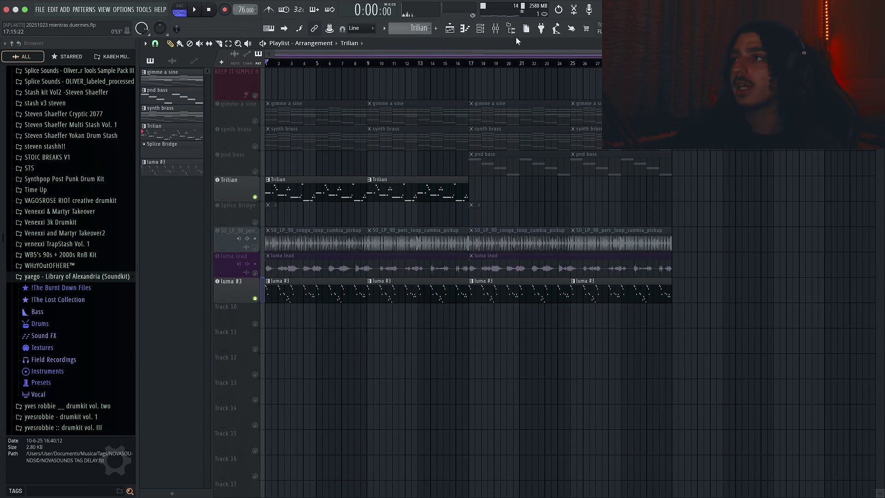
Record luma #3 into Edison on its mixer track while the song plays, and return to the playlist.
key(space)
click(495, 28)
click(802, 207)
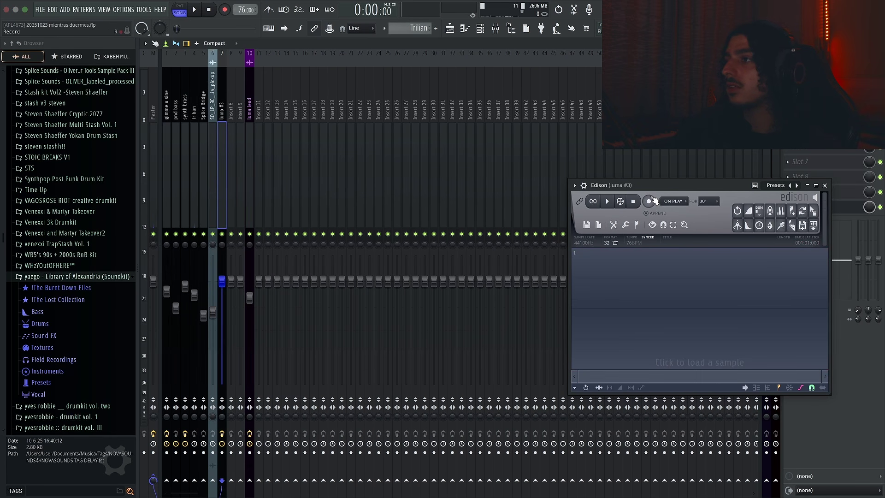
click(195, 9)
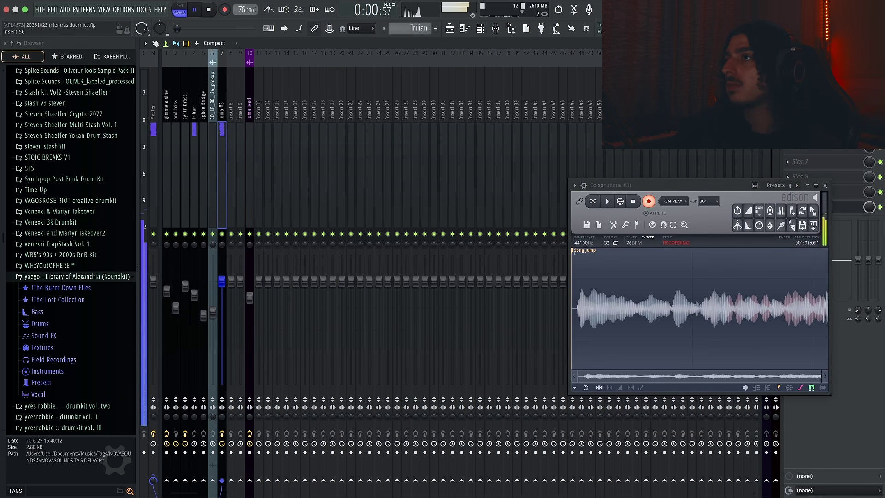
click(450, 29)
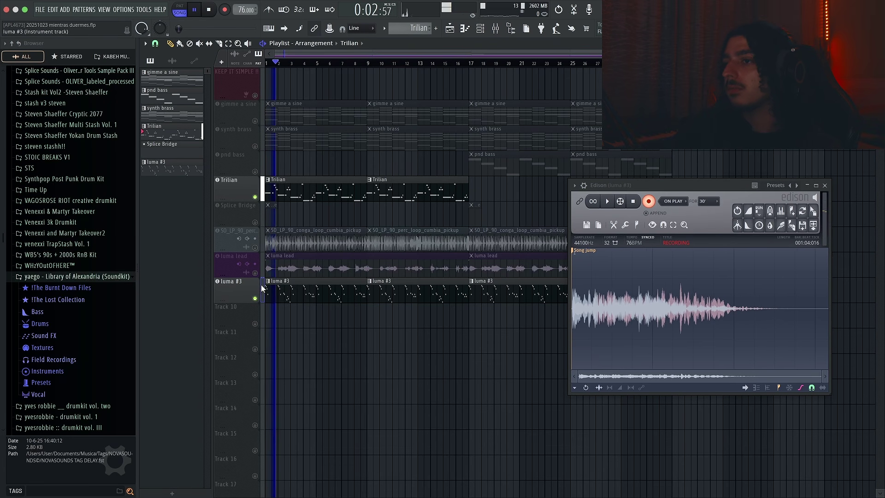
Step luma #3 through presets such as tradejacker and triple up, and settle on water well.
click(243, 279)
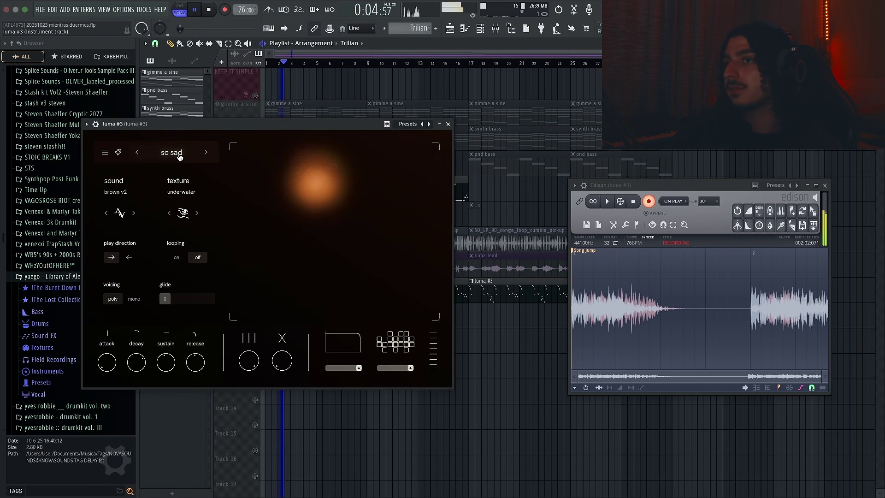
click(206, 152)
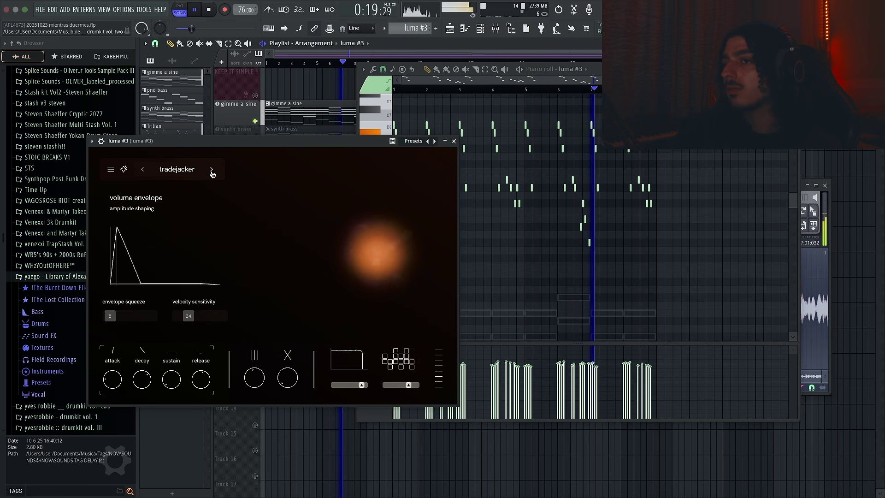
click(212, 169)
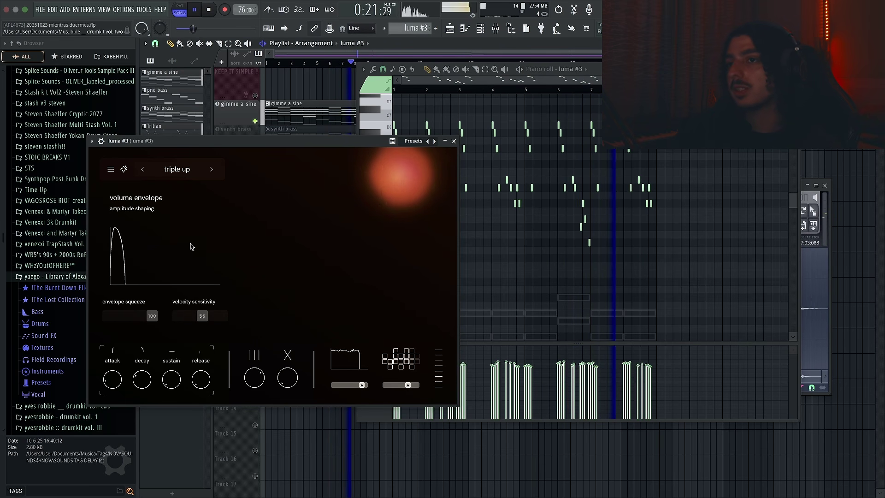
drag(368, 197, 359, 235)
click(255, 351)
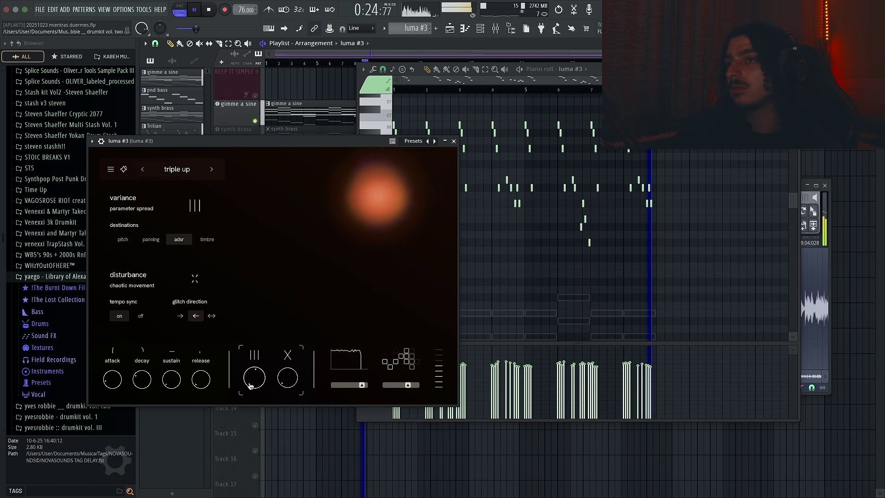
click(212, 169)
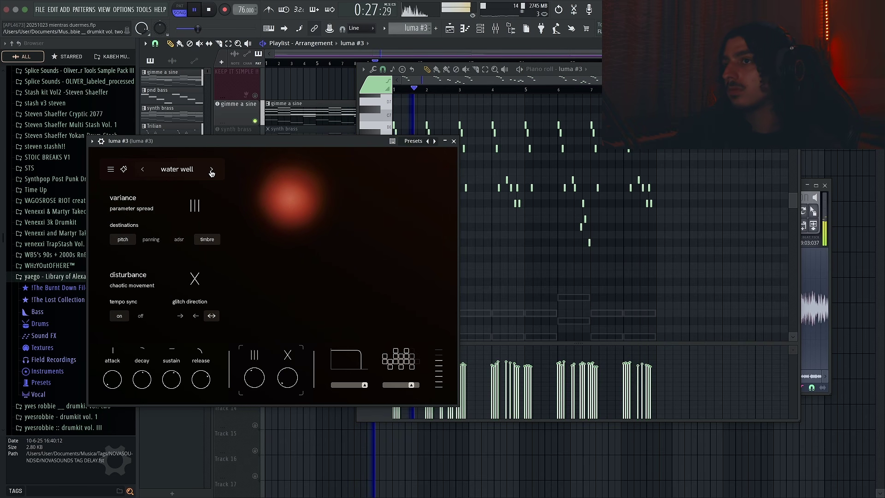
click(270, 201)
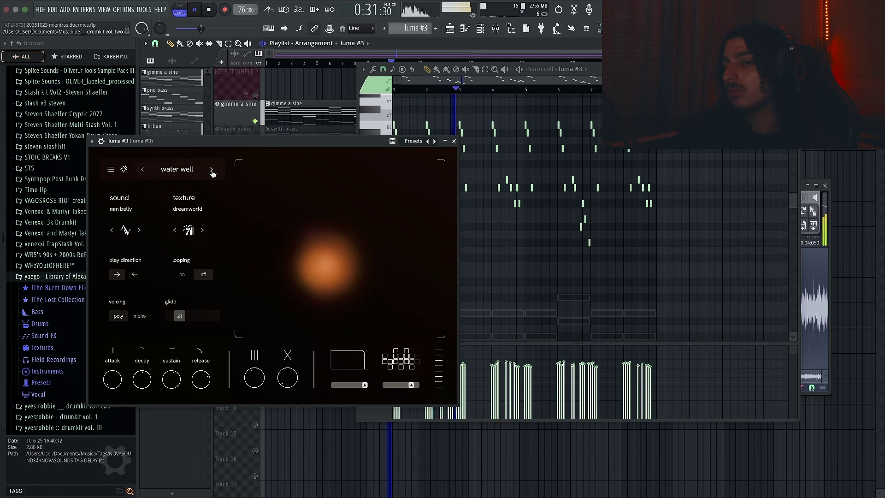
Set the glide of luma #3 to 4, raise its attack and lower its envelope squeeze.
drag(179, 317, 166, 326)
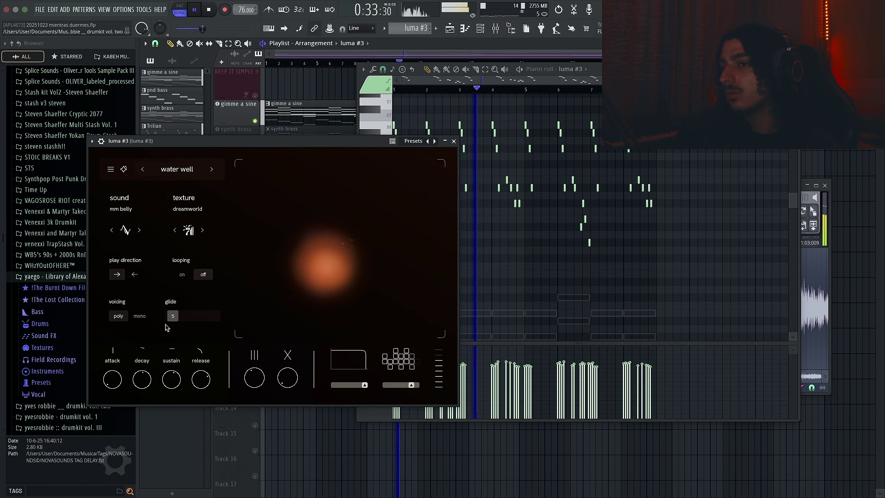
right_click(678, 247)
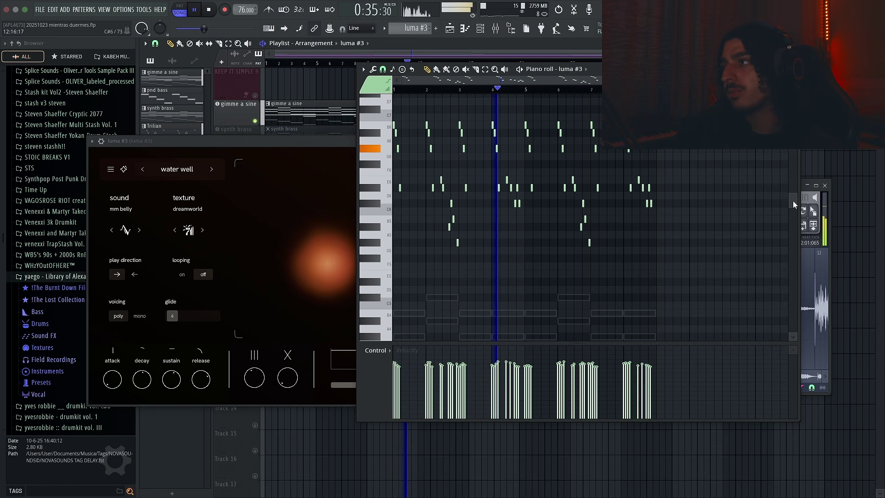
click(815, 192)
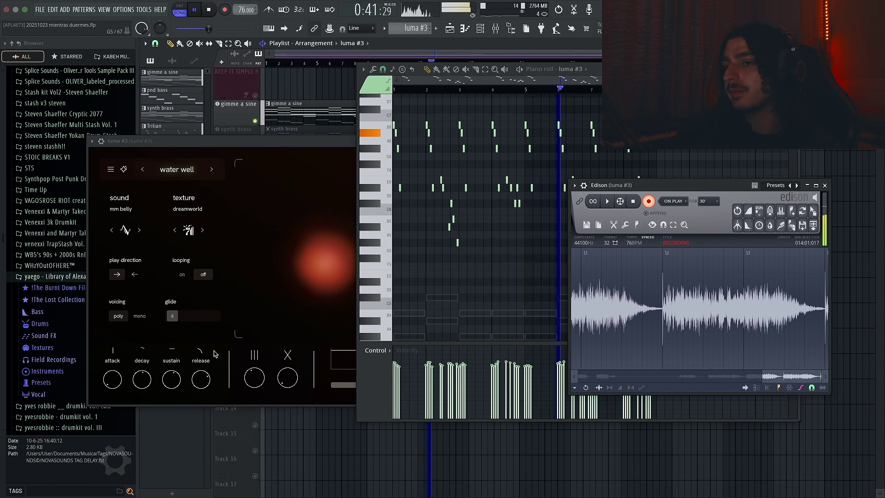
click(116, 380)
drag(116, 380, 115, 359)
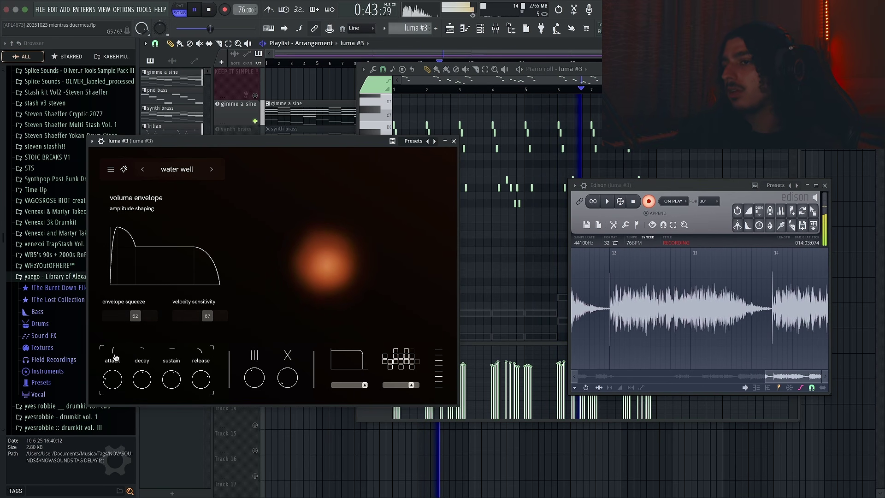
drag(135, 317, 127, 317)
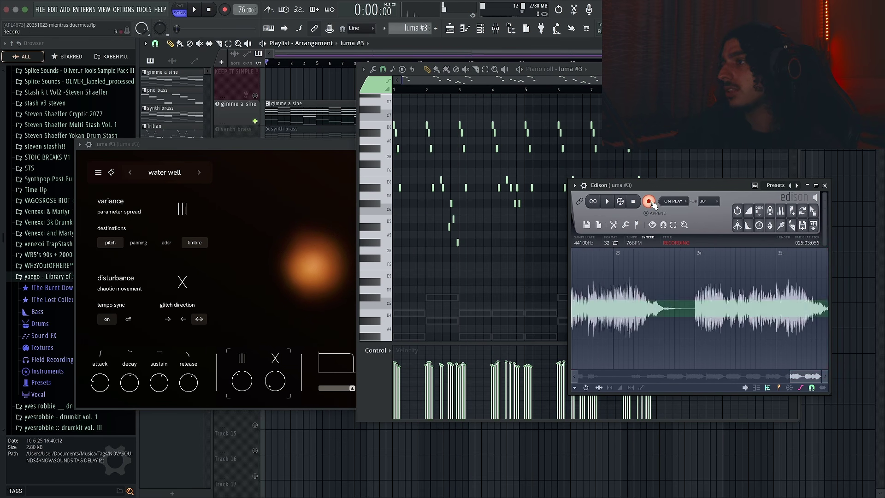
Stop the Edison recording and play it back from about bar 18.
click(649, 201)
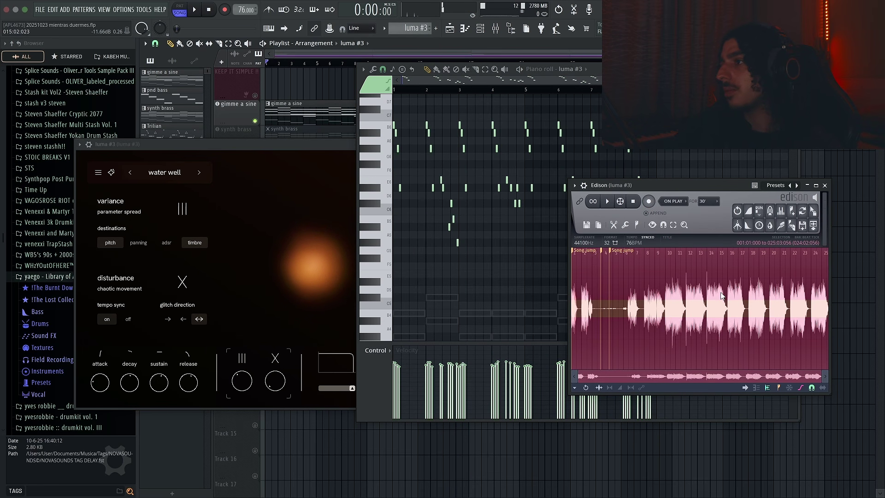
click(745, 276)
key(space)
scroll(752, 282, up, 6)
scroll(691, 277, down, 2)
scroll(696, 275, down, 4)
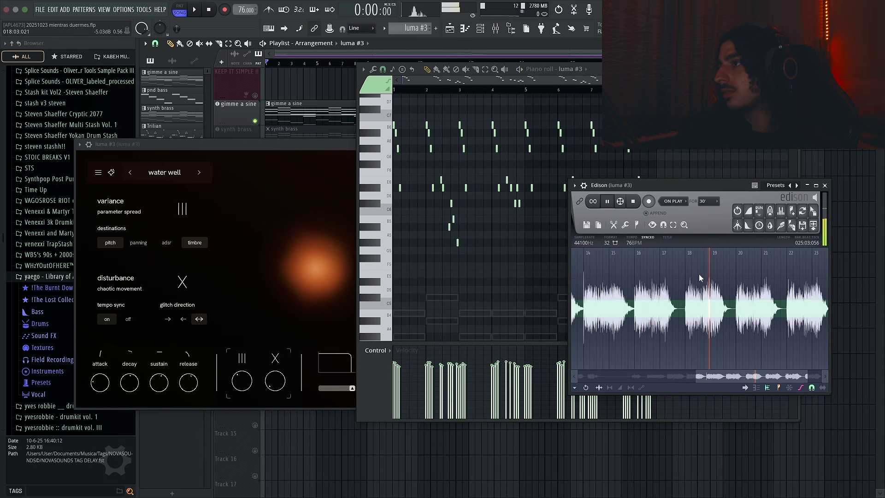
scroll(698, 274, down, 3)
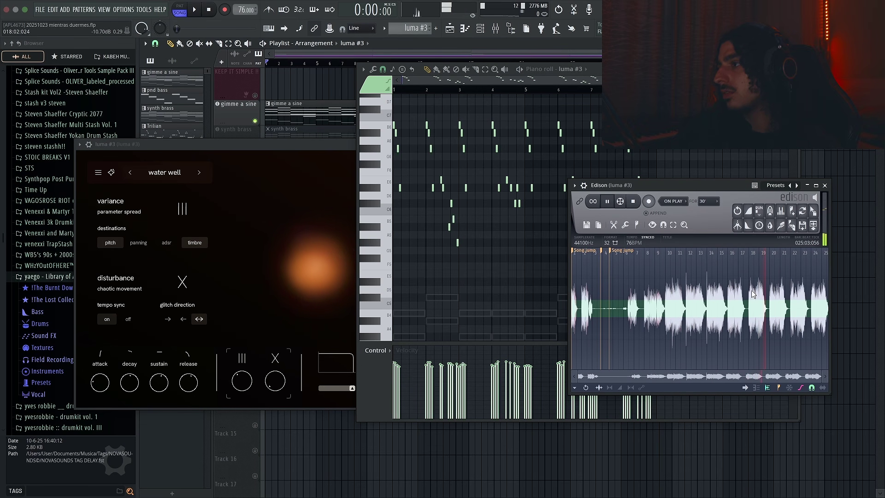
Find the start of the usable take in Edison and select the recording from bar 19 to its end.
click(702, 290)
drag(760, 288, 768, 291)
scroll(763, 295, up, 6)
scroll(703, 296, down, 6)
key(space)
scroll(764, 296, up, 5)
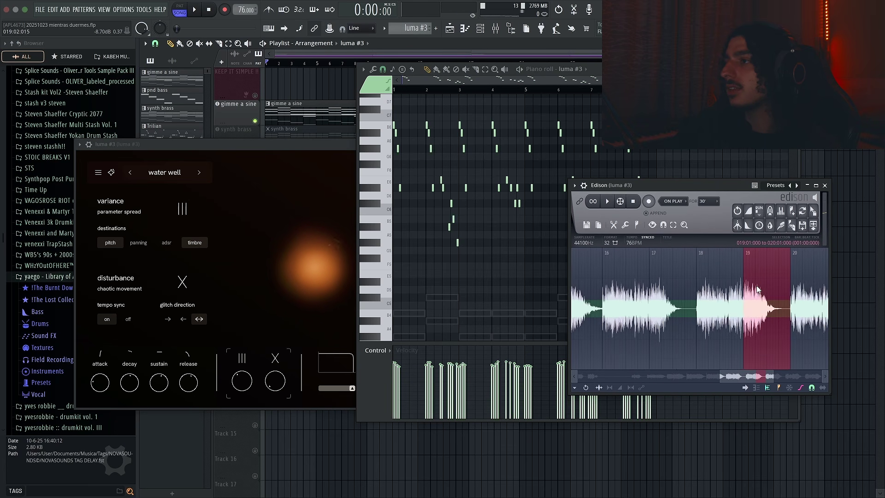
scroll(717, 300, down, 4)
drag(729, 299, 828, 300)
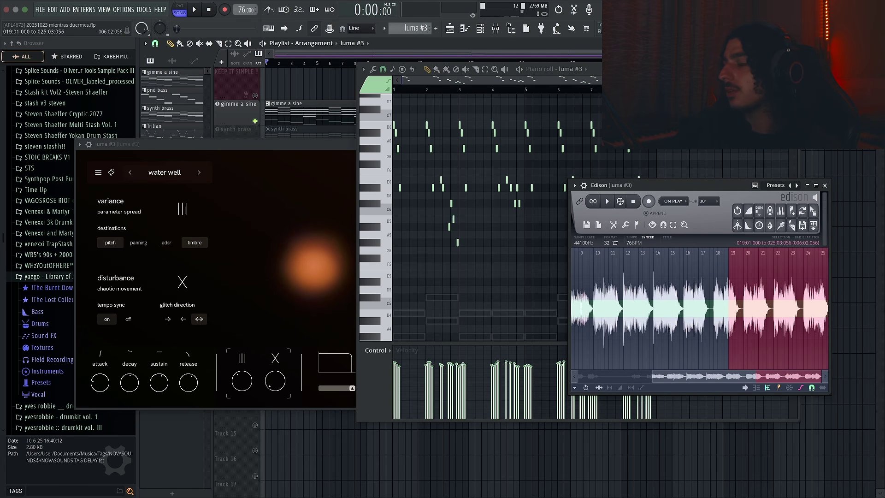
Place the selected recording in the playlist on Track 10 at bar 1 and close the plugin and piano roll windows.
drag(813, 212, 311, 440)
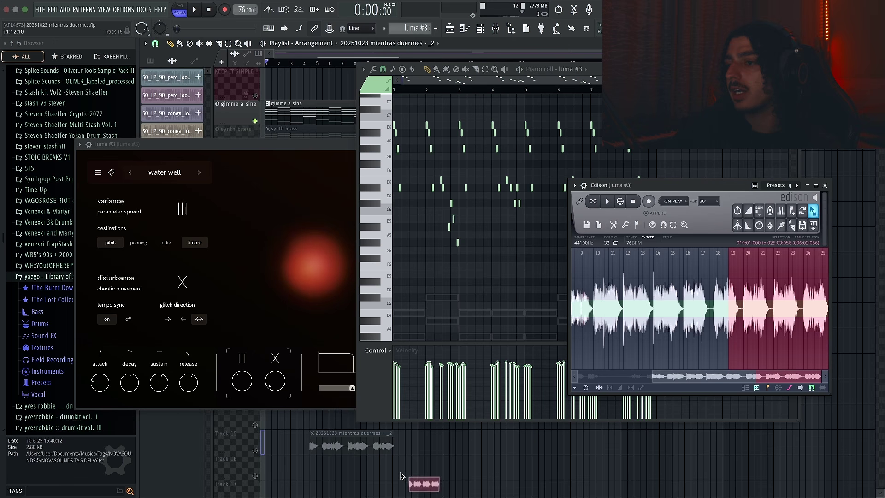
click(281, 144)
click(794, 69)
click(444, 144)
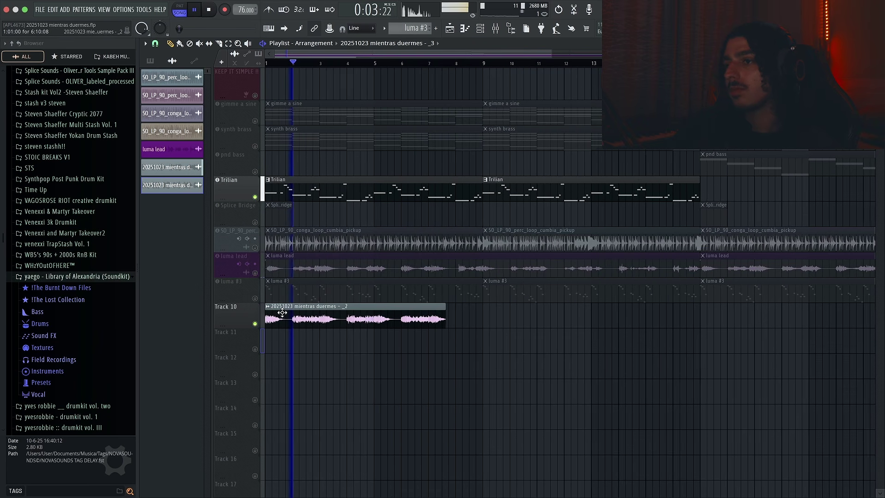
Turn Track 10 into an audio track for the recorded clip.
right_click(254, 310)
mouse_move(273, 309)
mouse_move(341, 317)
click(399, 115)
Rename the new audio track lead.
middle_click(236, 308)
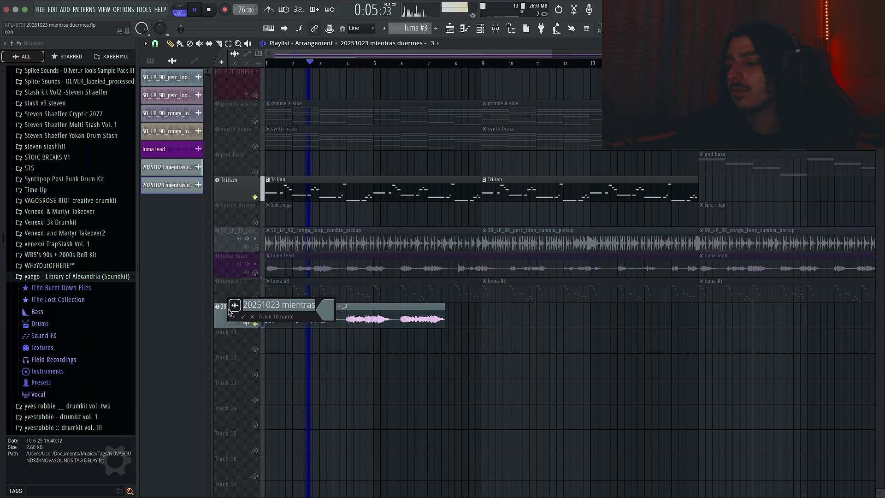
text(lead)
key(Return)
Rename the audio track plucks and color it dark blue.
middle_click(236, 308)
text(plucks)
click(326, 309)
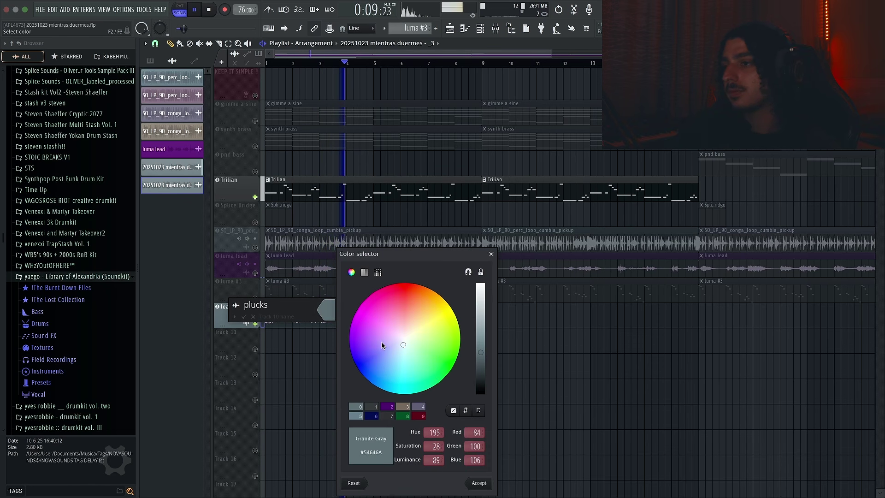
click(482, 375)
key(Return)
key(Return)
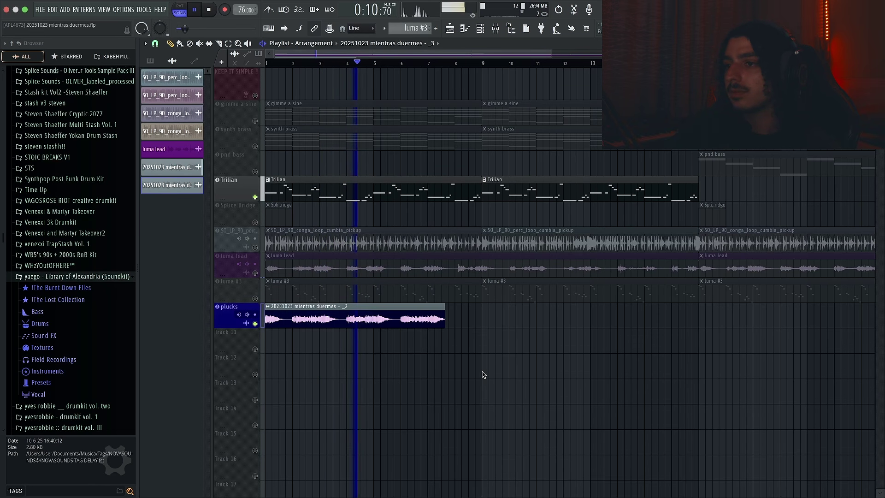
Apply the plucks track's name and color to its clip, and open Pro-Q 4 on the plucks mixer track.
right_click(225, 315)
click(258, 288)
key(F9)
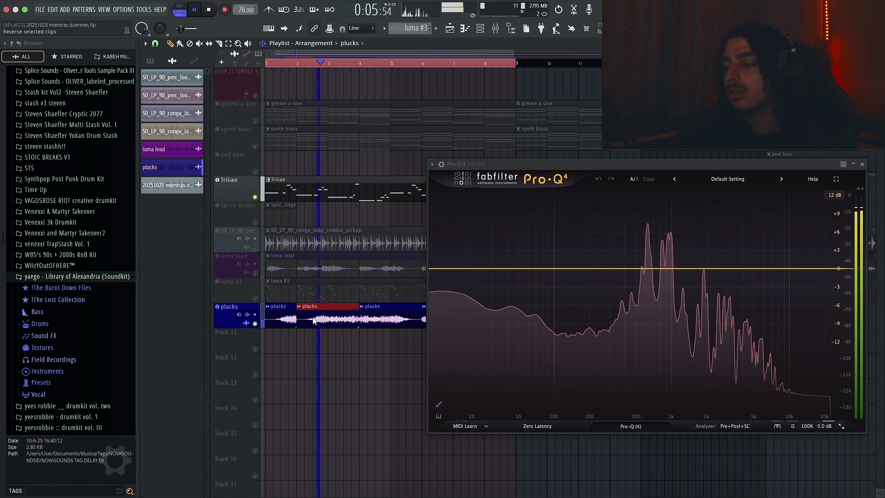
Reverse the third and fourth plucks slices, and undo the trial cut at bar 5.
ctrl+scroll(323, 343, down, 2)
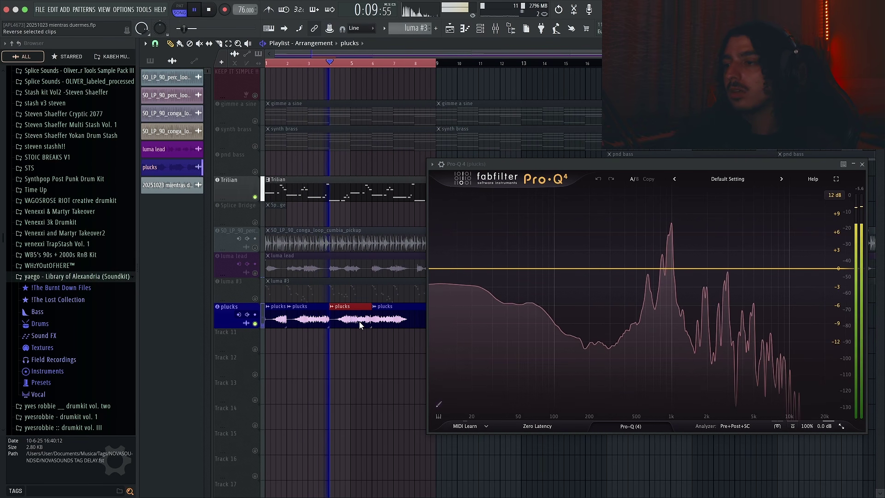
ctrl+scroll(359, 322, down, 1)
key(c)
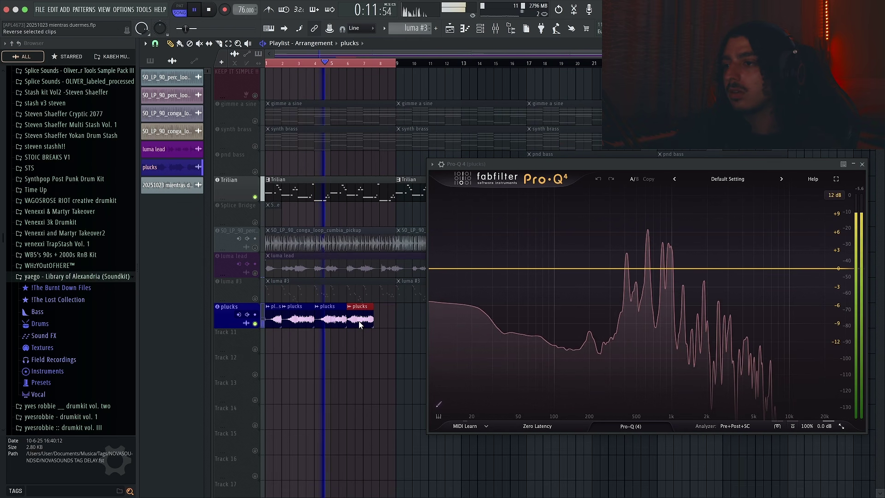
key(ctrl+z)
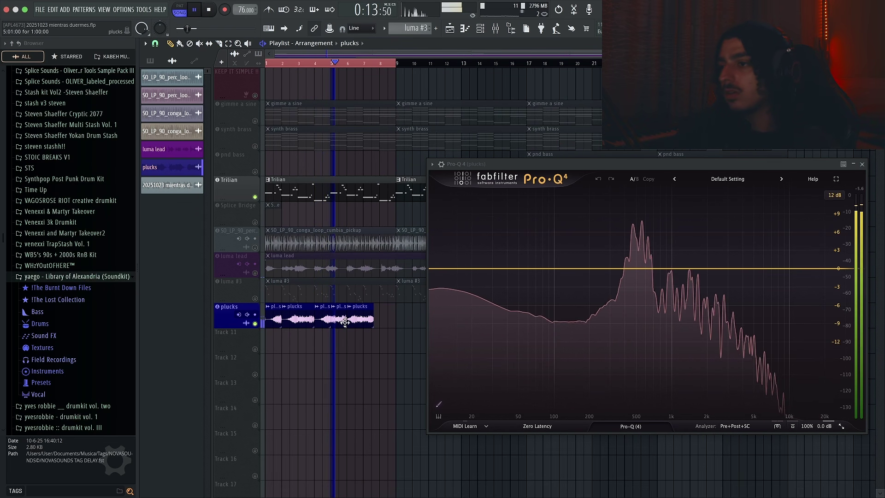
ctrl+scroll(367, 318, down, 1)
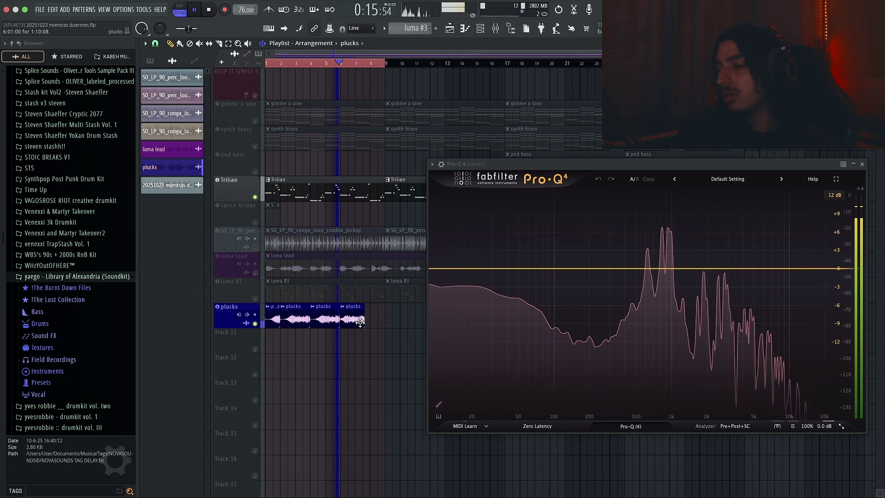
Add a short plucks clip after the fourth slice and extend its end to bar 9.
ctrl+scroll(364, 322, down, 1)
click(365, 325)
drag(364, 328, 363, 328)
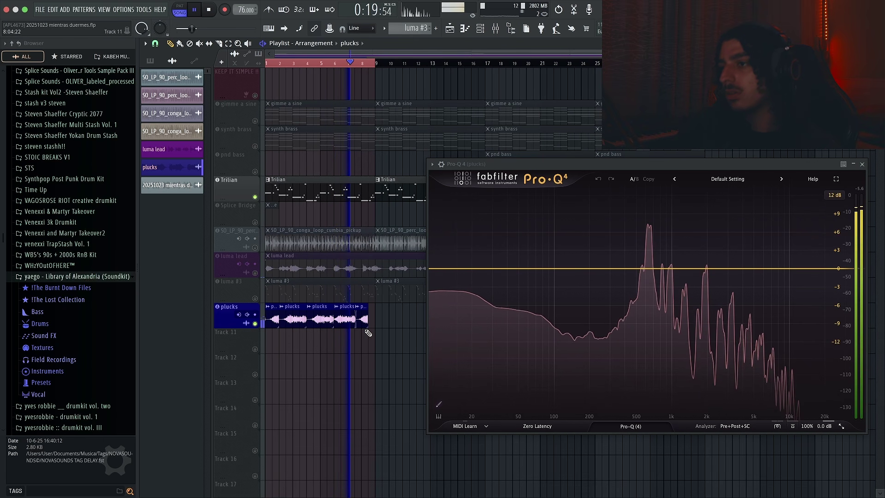
drag(368, 324, 374, 324)
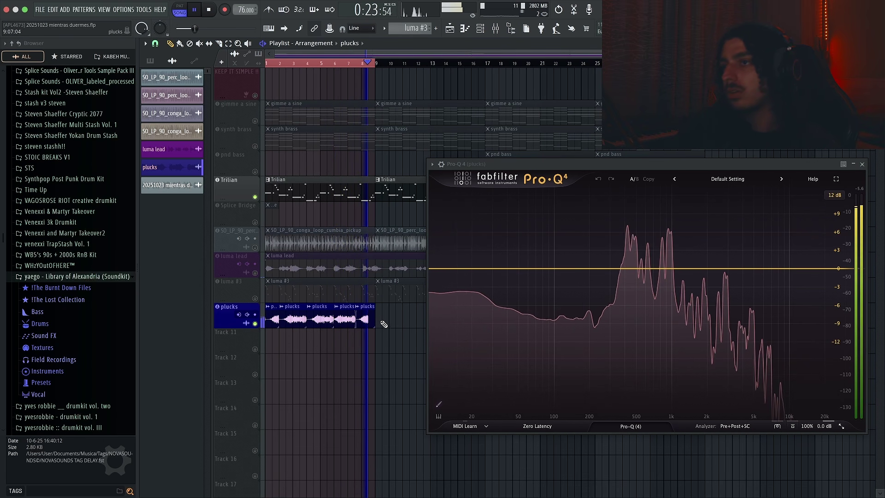
Unmute the synth brass track to play it together with the Trilian and plucks tracks.
scroll(384, 325, down, 1)
click(255, 146)
scroll(379, 387, up, 5)
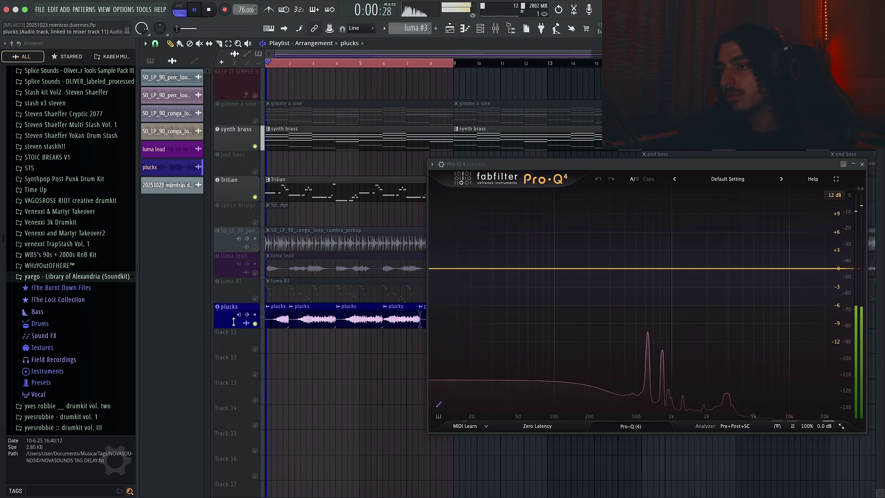
On the plucks EQ, add a 48 dB/oct low cut just above 100 Hz and a 12 dB/oct high cut at about 4294 Hz, and close it.
key(F9)
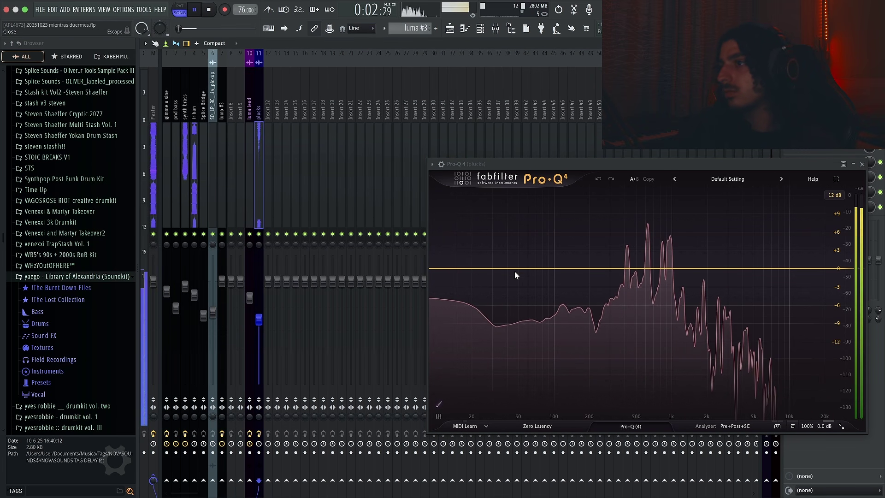
click(445, 268)
click(463, 398)
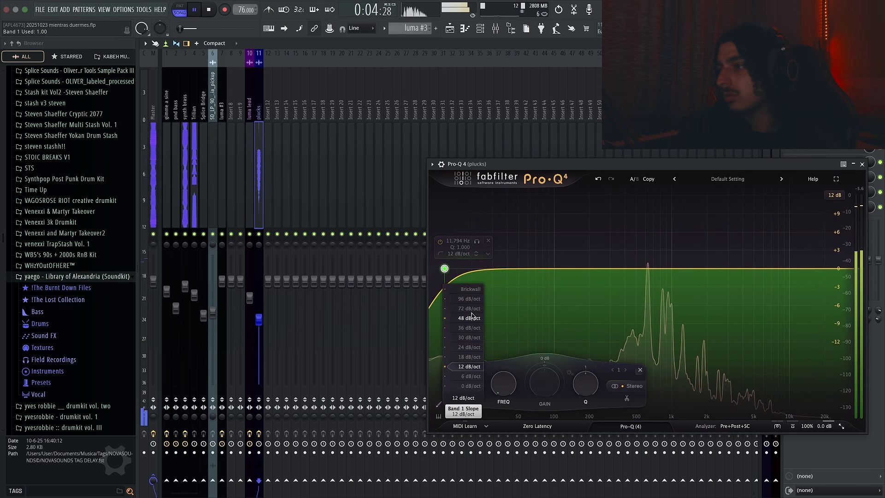
click(469, 318)
drag(499, 375, 500, 332)
click(845, 268)
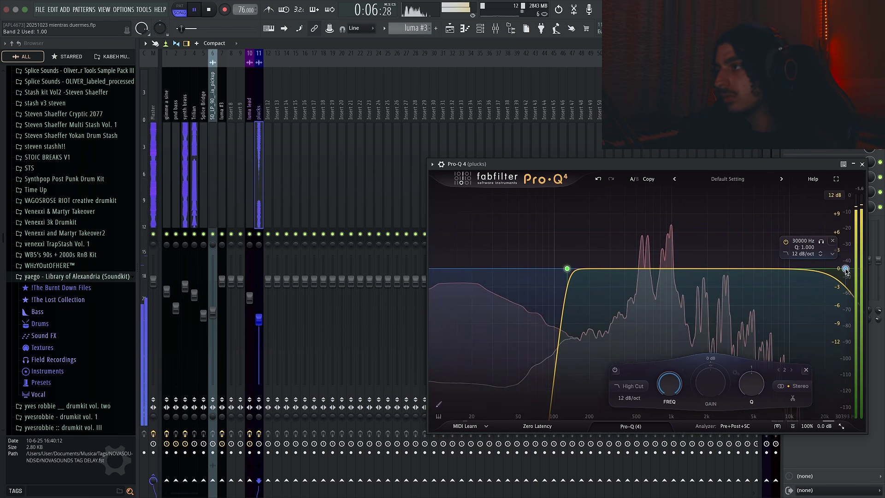
drag(846, 268, 746, 269)
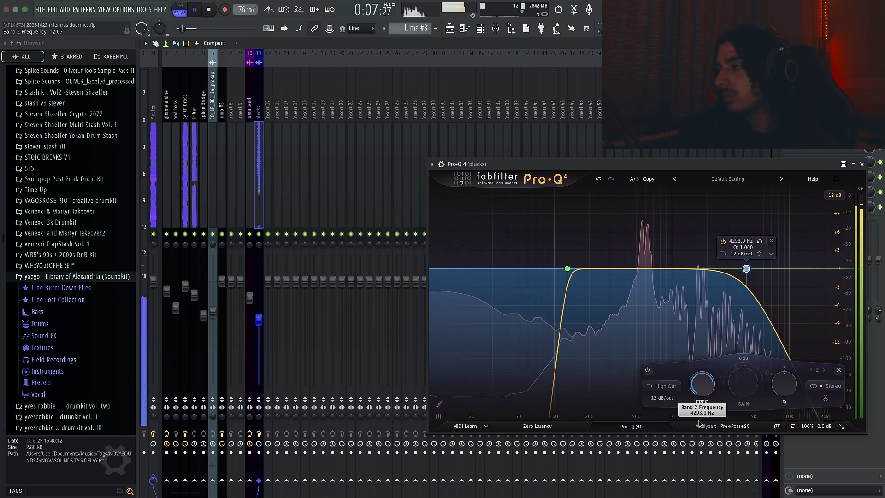
click(862, 165)
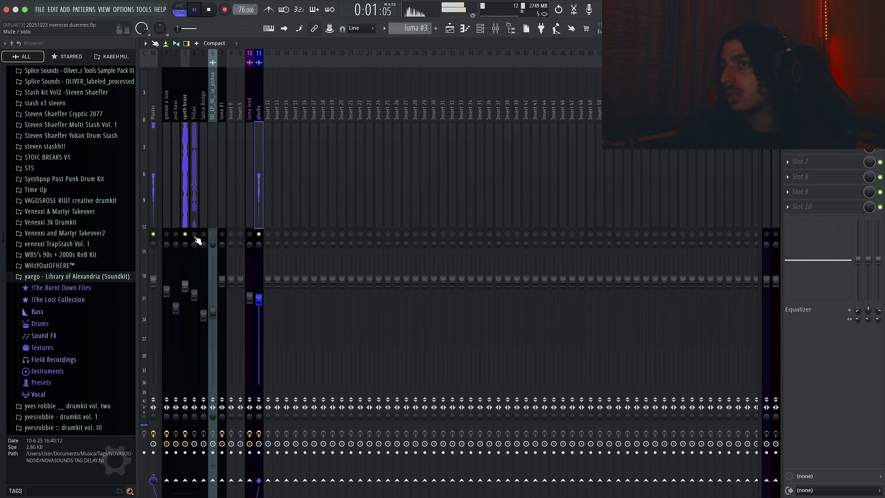
Nudge the Splice Bridge mixer fader up slightly and re-enable all mixer tracks.
click(203, 314)
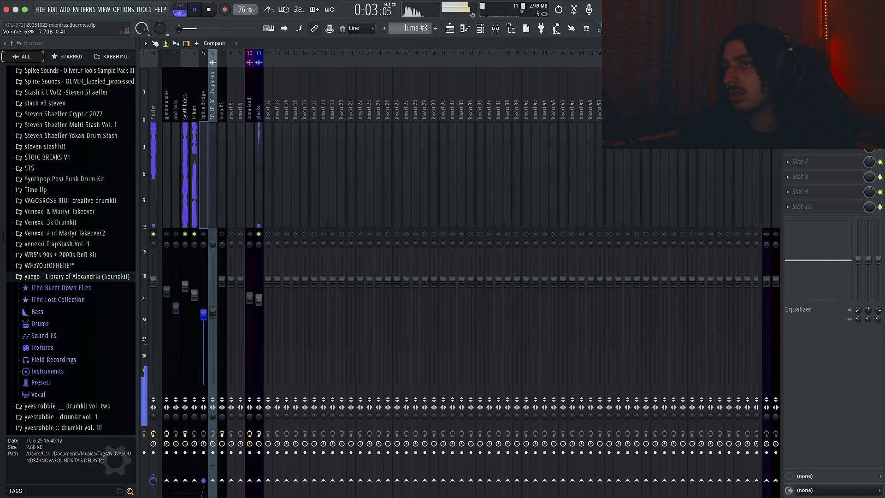
right_click(233, 235)
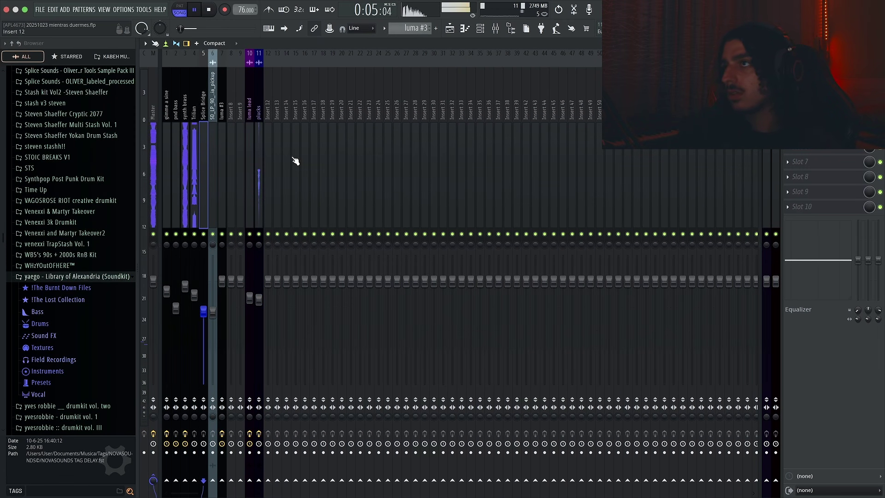
Clear the eight-bar time selection in the playlist so the whole arrangement plays.
click(450, 29)
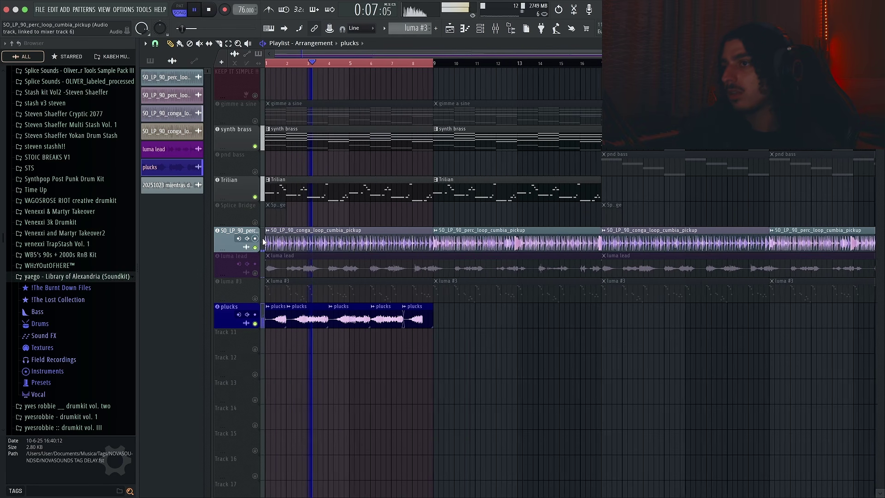
scroll(492, 341, down, 1)
ctrl+click(457, 64)
scroll(454, 269, up, 1)
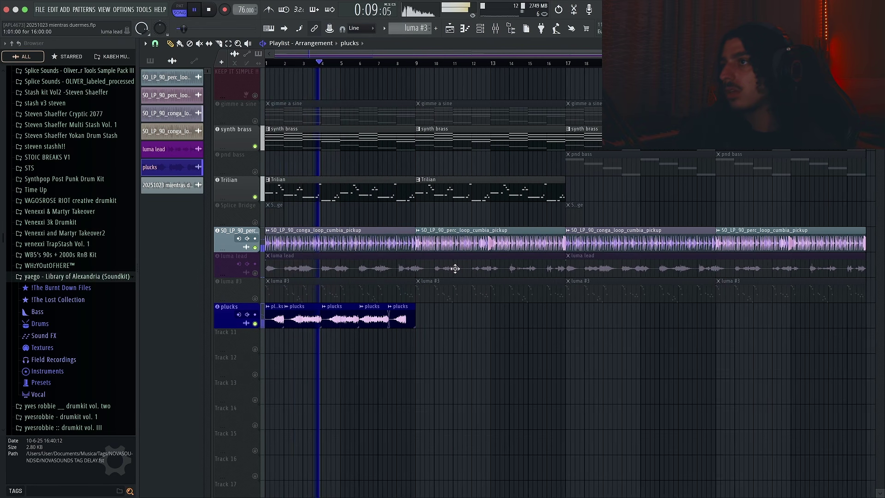
scroll(455, 269, down, 3)
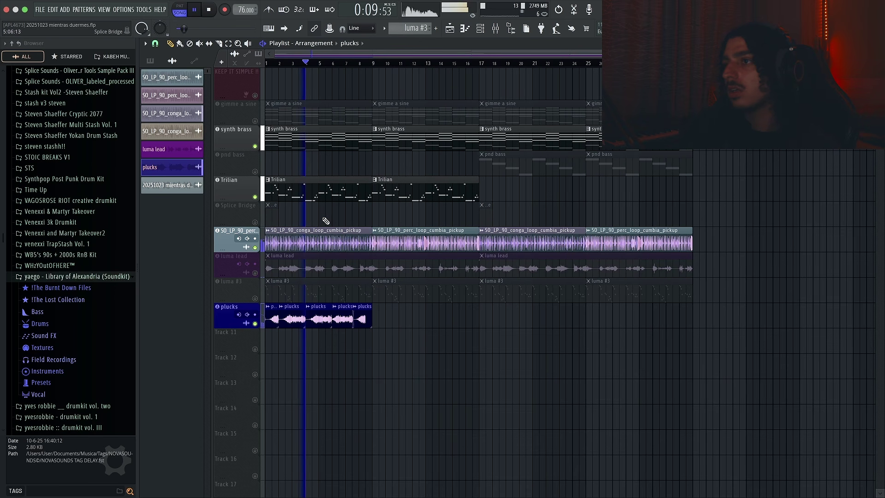
Unmute all playlist tracks except luma #3.
right_click(256, 197)
right_click(255, 197)
scroll(275, 290, down, 1)
click(255, 298)
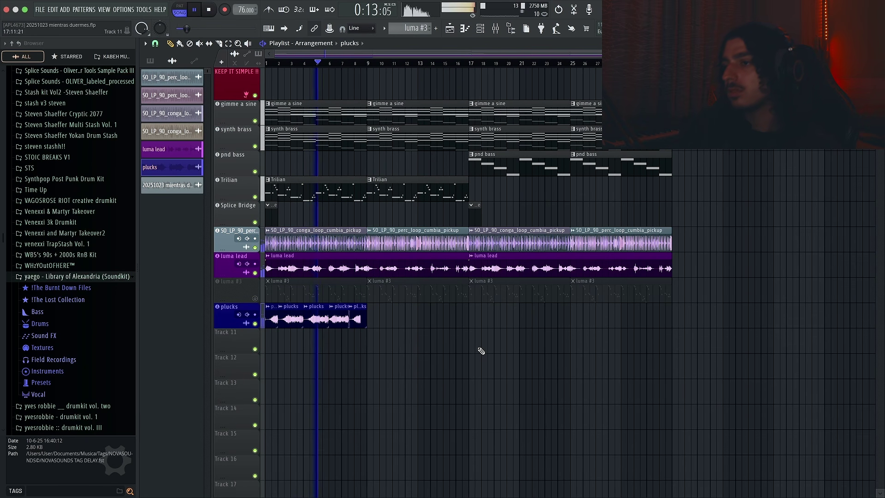
Repeat the eight-bar plucks sequence across the arrangement up to bar 33.
key(ctrl+b)
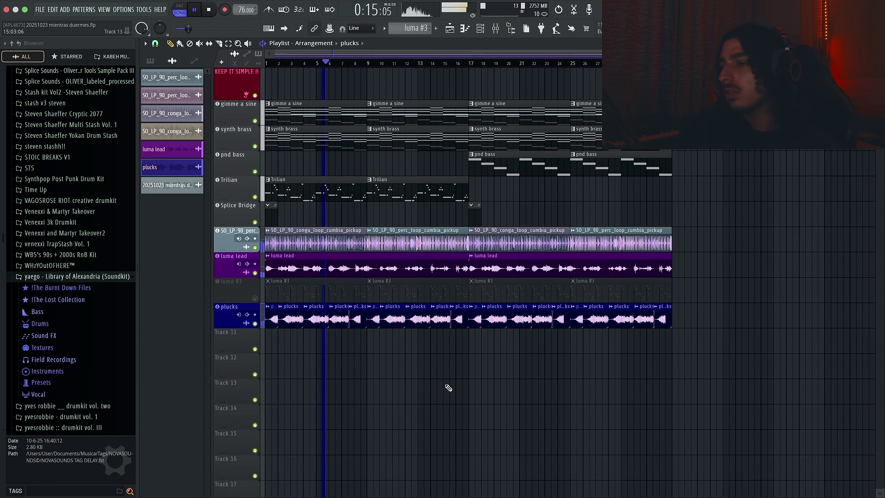
scroll(272, 315, up, 4)
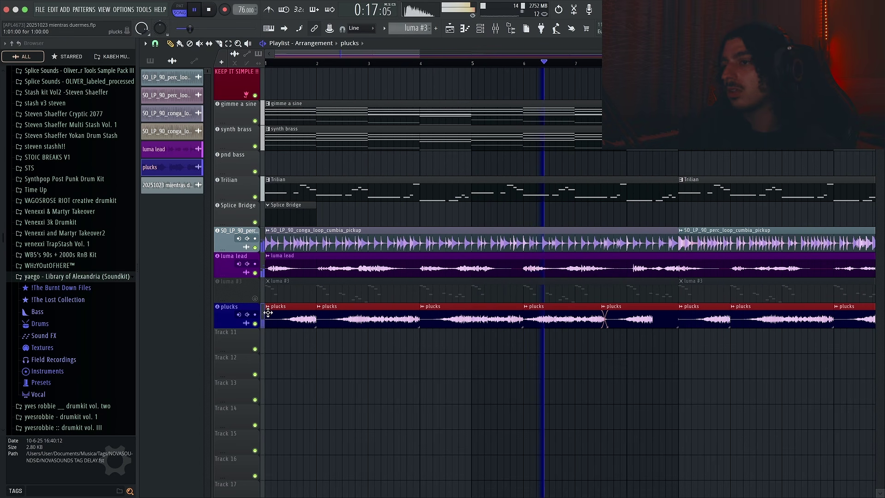
click(346, 359)
scroll(345, 360, down, 5)
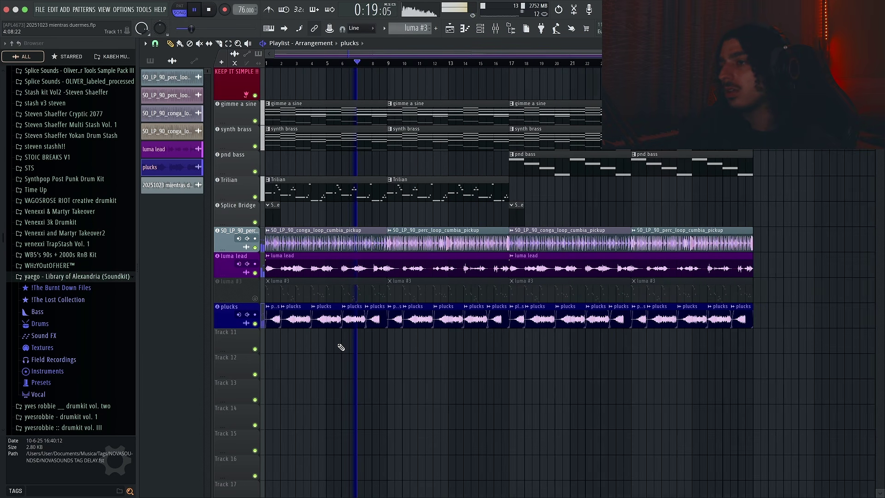
Raise the luma lead mixer fader slightly and lower the plucks fader.
click(494, 32)
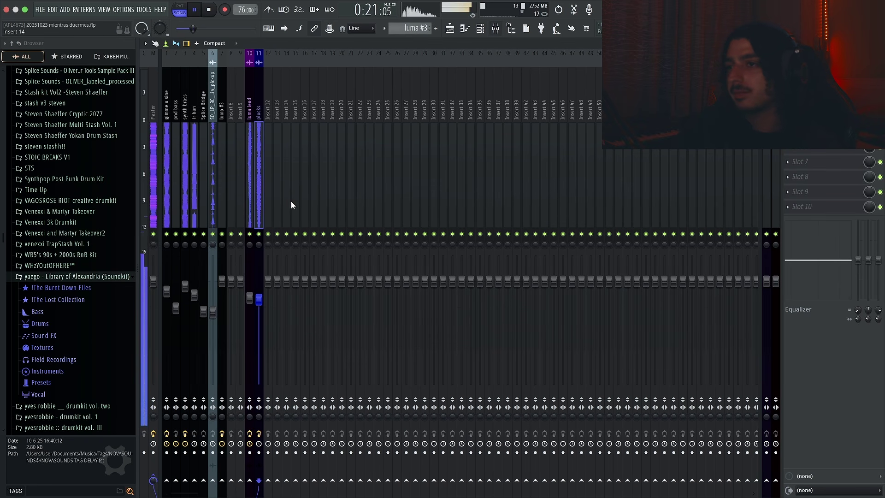
drag(249, 298, 250, 297)
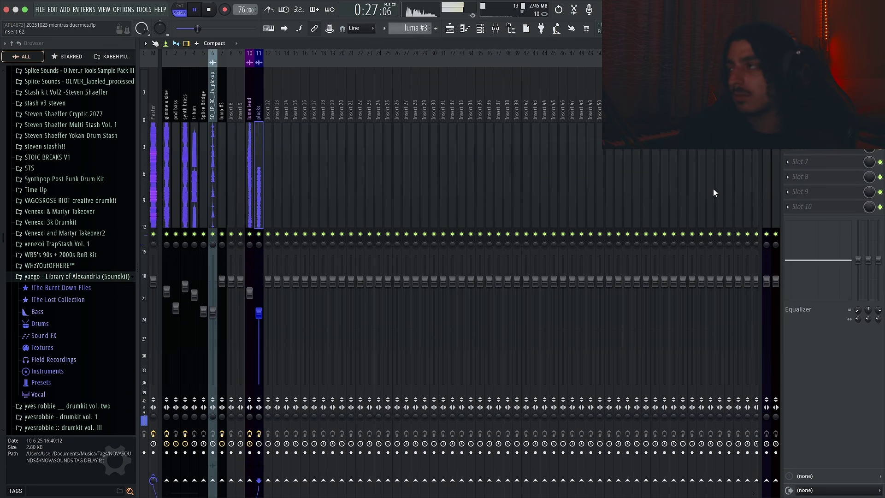
Add PanMan to the plucks mixer track, adjust its width to about 137 degrees, and close the plugin.
click(252, 135)
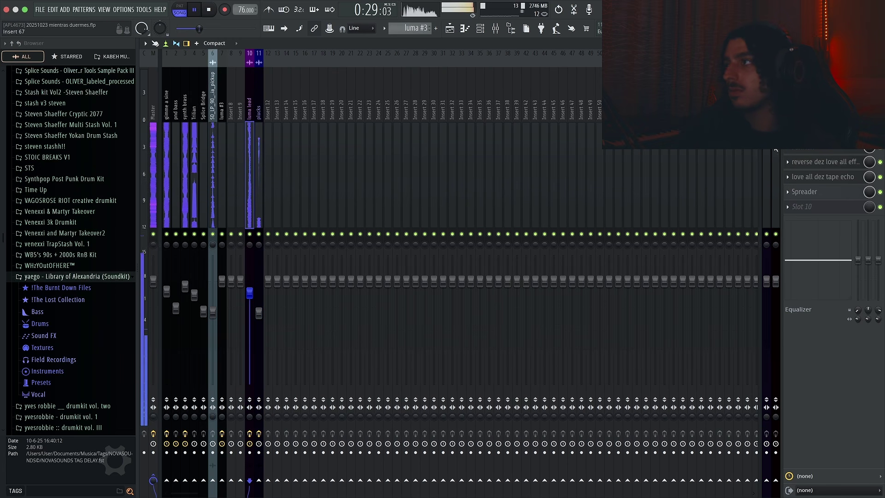
click(790, 149)
drag(807, 201, 258, 134)
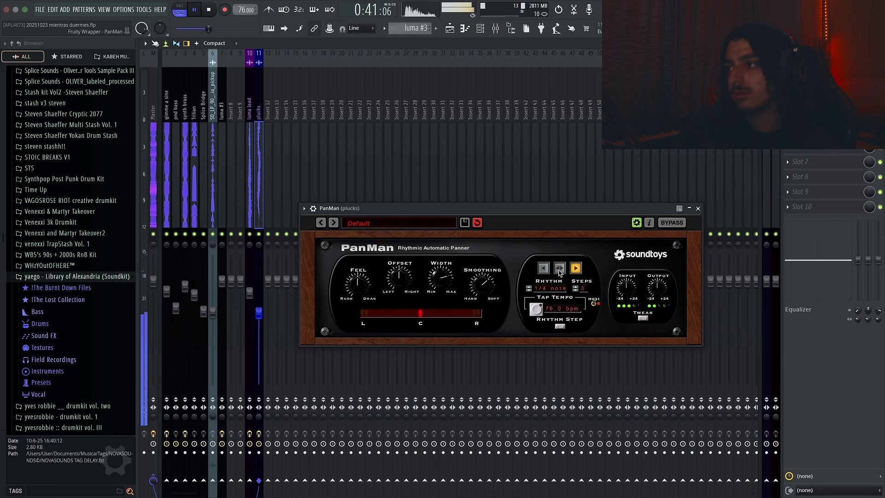
drag(443, 285, 440, 293)
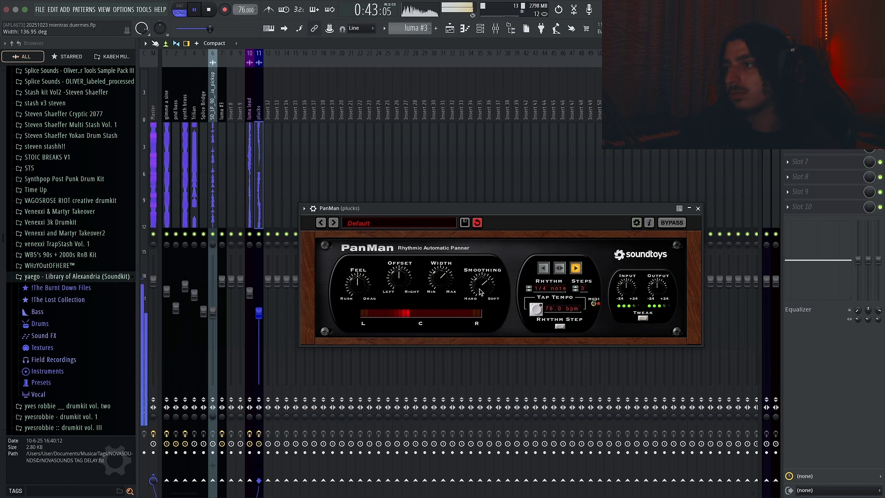
click(698, 208)
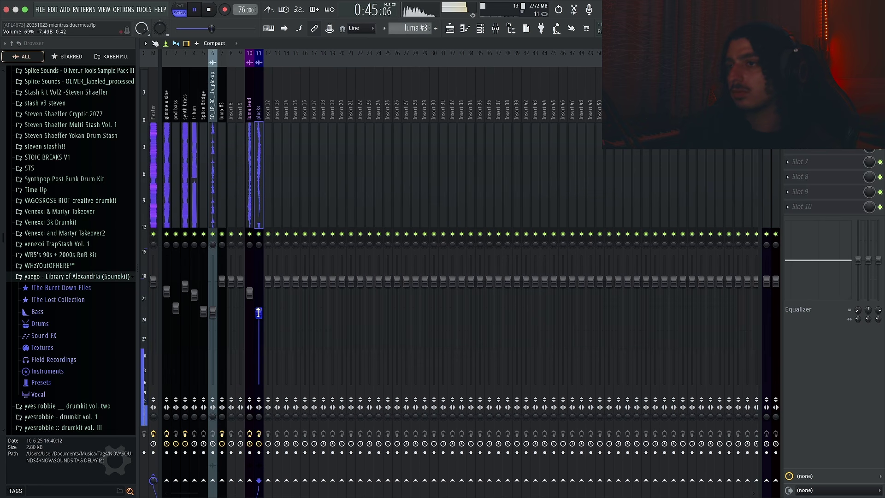
Lower the plucks mixer fader a little further and return to the playlist.
drag(250, 294, 259, 322)
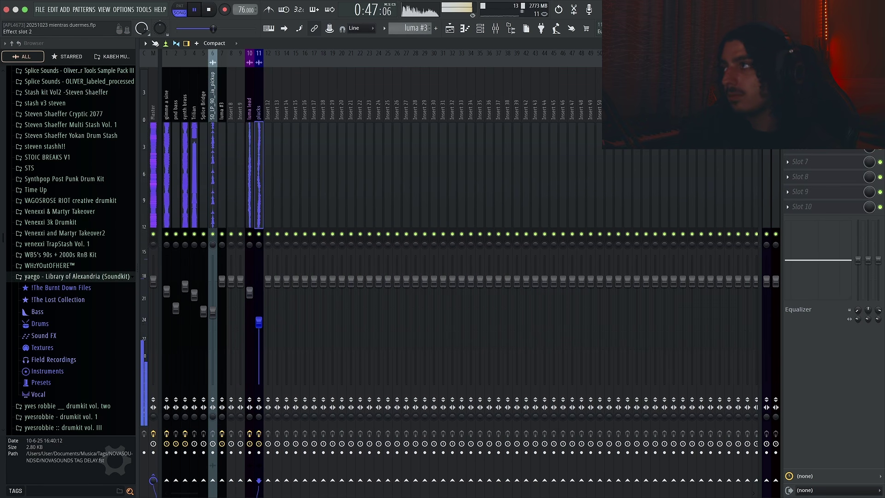
click(878, 43)
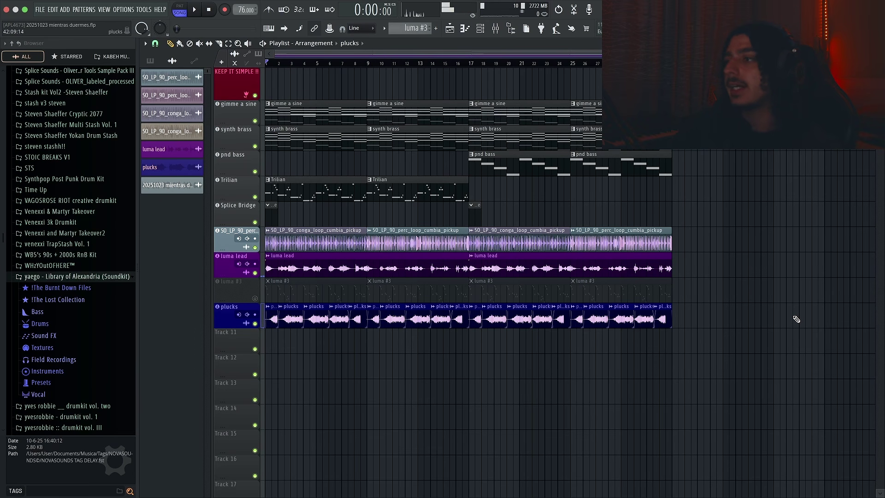
Mute all four luma #3 clips, keep the luma #3 track enabled with all the others, and start playback.
ctrl+click(255, 298)
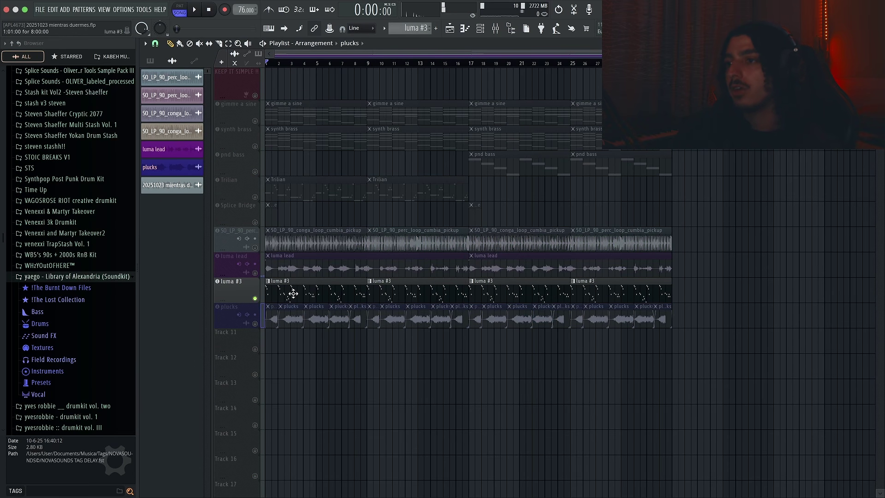
key(t)
drag(293, 294, 584, 287)
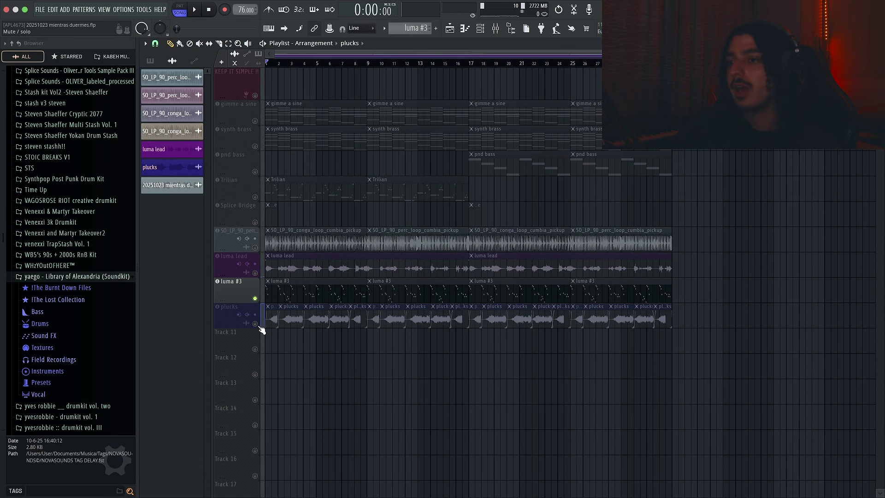
right_click(255, 298)
key(space)
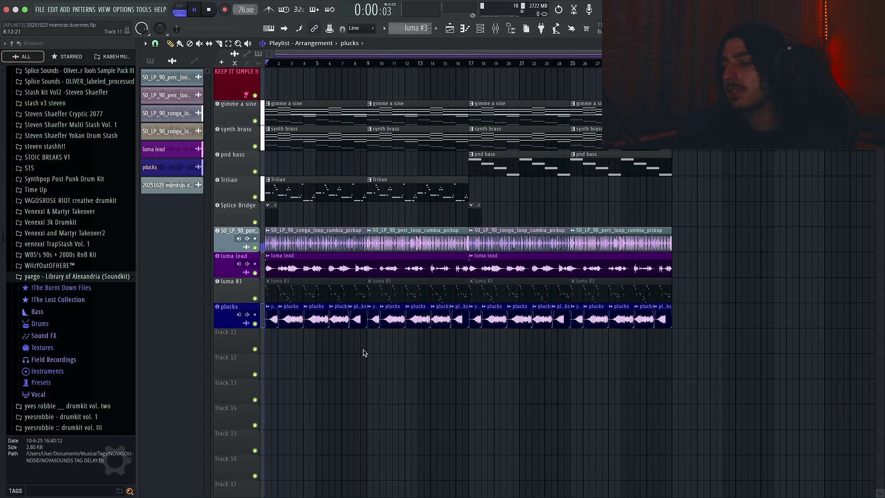
Delete the Splice Bridge track from the playlist.
right_click(233, 211)
click(269, 428)
key(Return)
key(Return)
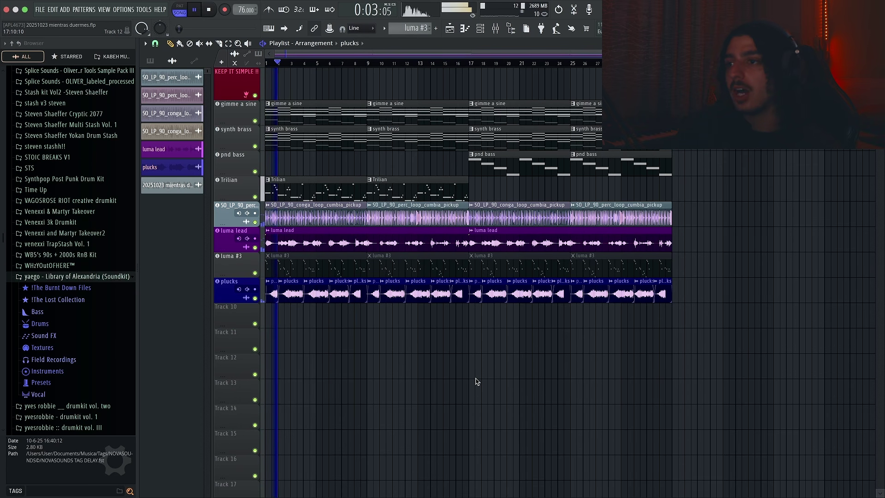
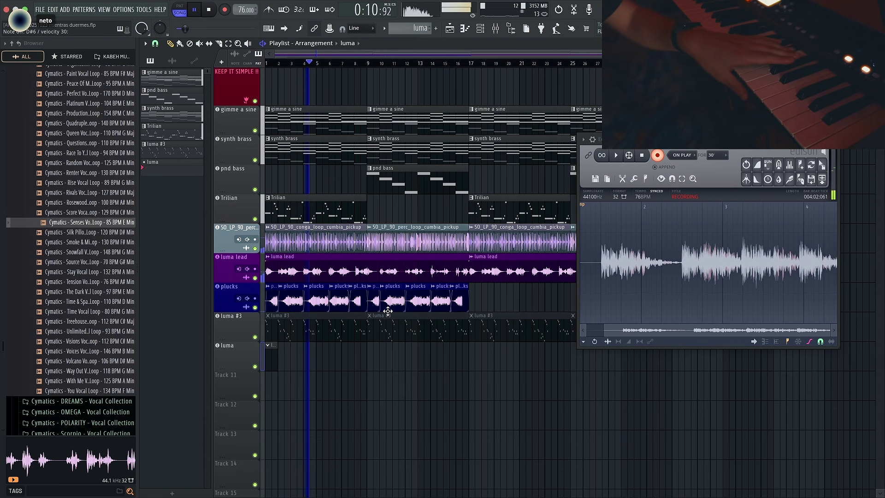
Lower the luma mixer fader to -7.2 dB and stop playback.
key(F9)
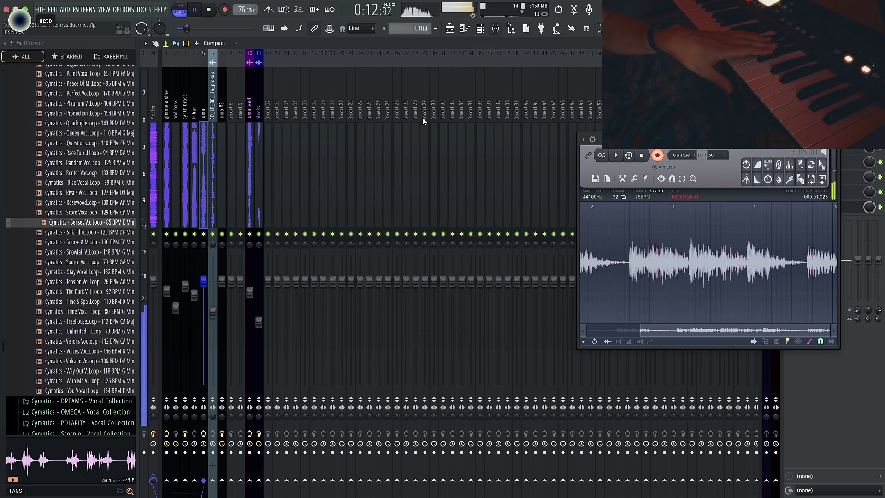
drag(205, 261, 211, 274)
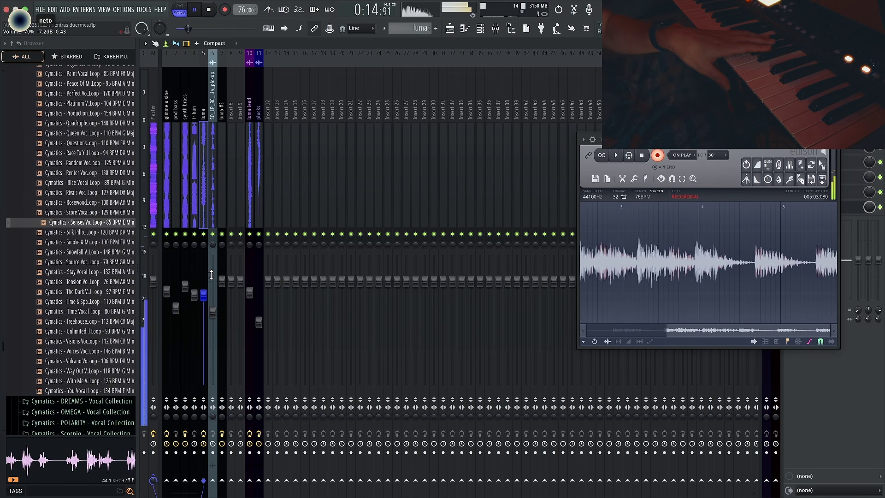
key(space)
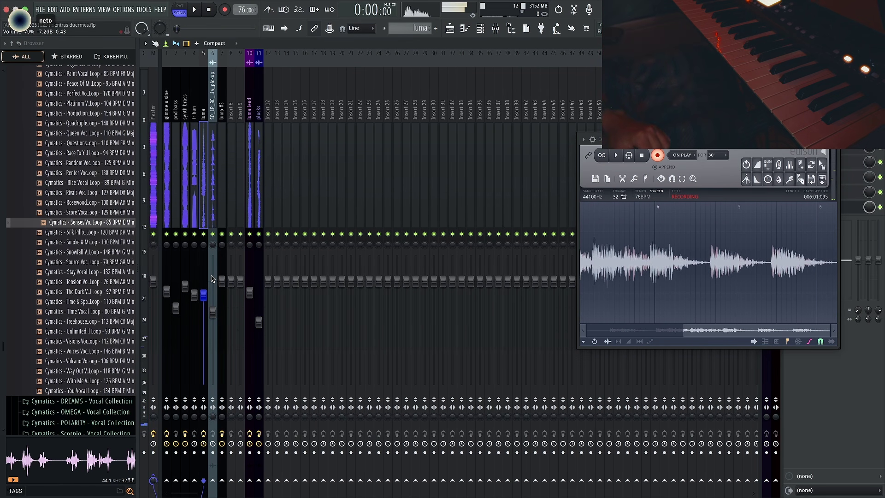
Open the luma synth with its oathpole preset, record another take over the song into Edison, and end the recording.
click(451, 29)
click(239, 351)
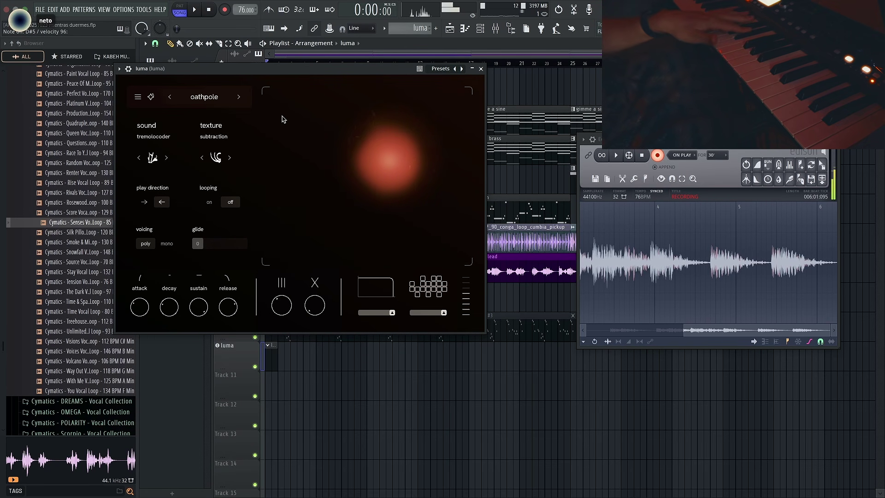
key(space)
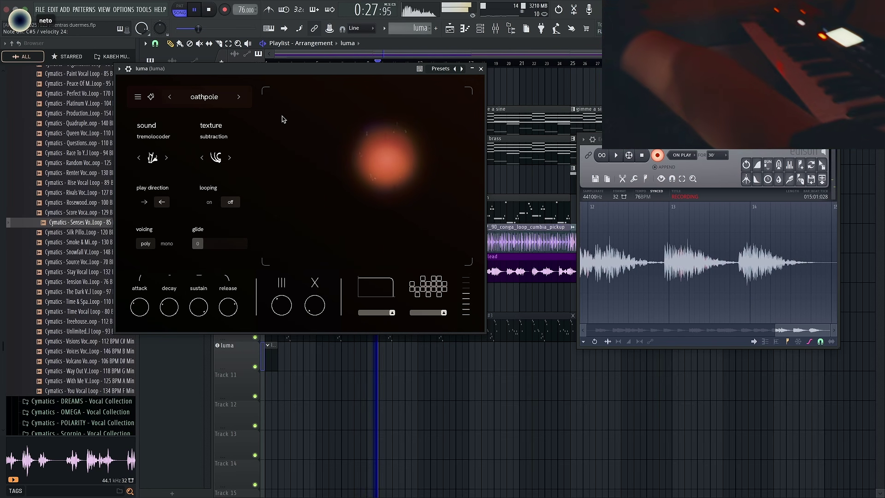
key(space)
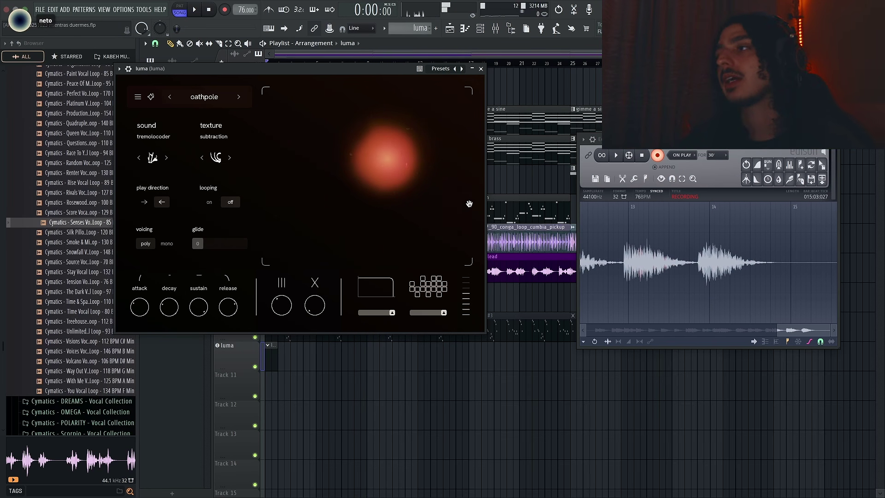
click(658, 155)
drag(668, 139, 660, 139)
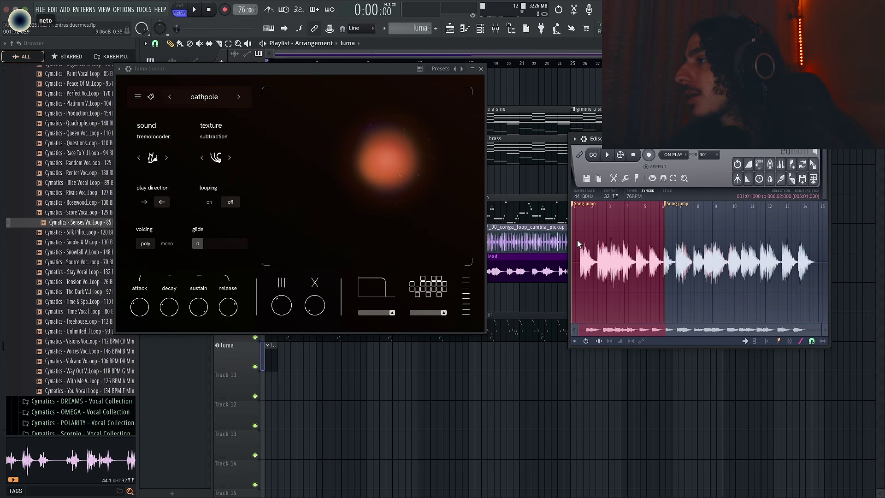
Close the luma synth and place the recording's second section from Edison on track 11 at bar 1.
click(482, 70)
drag(813, 165, 267, 396)
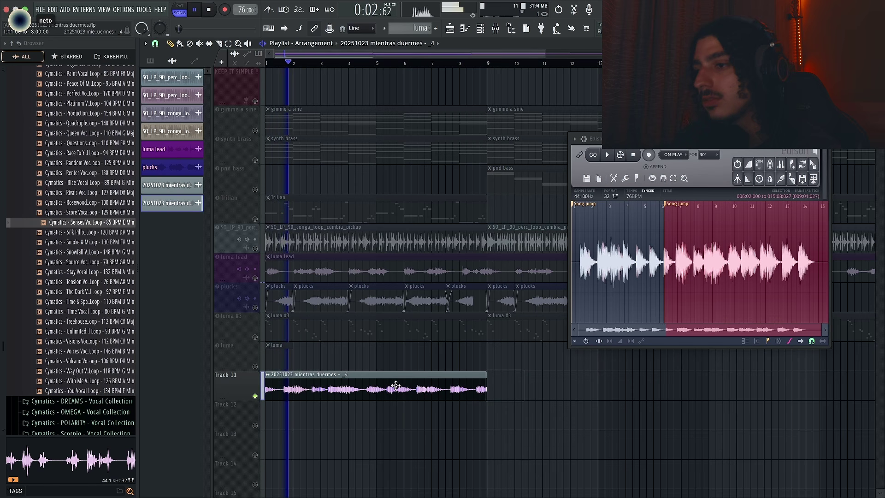
scroll(395, 385, down, 1)
Enable the Trilian, synth brass and gimme a sine tracks to hear them with the new take.
click(255, 196)
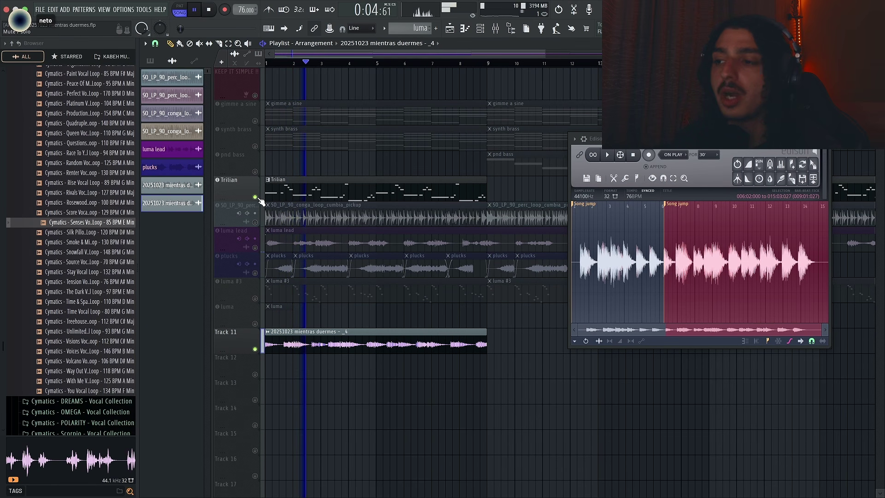
click(255, 147)
click(255, 121)
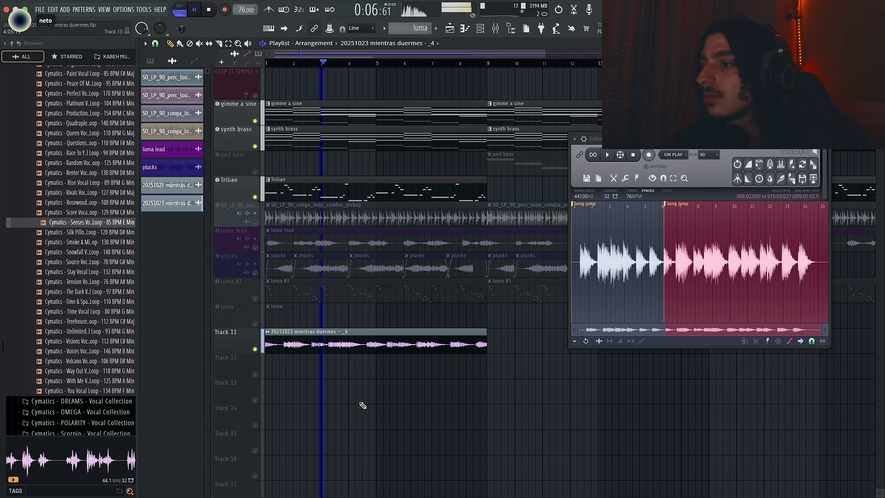
scroll(368, 396, down, 2)
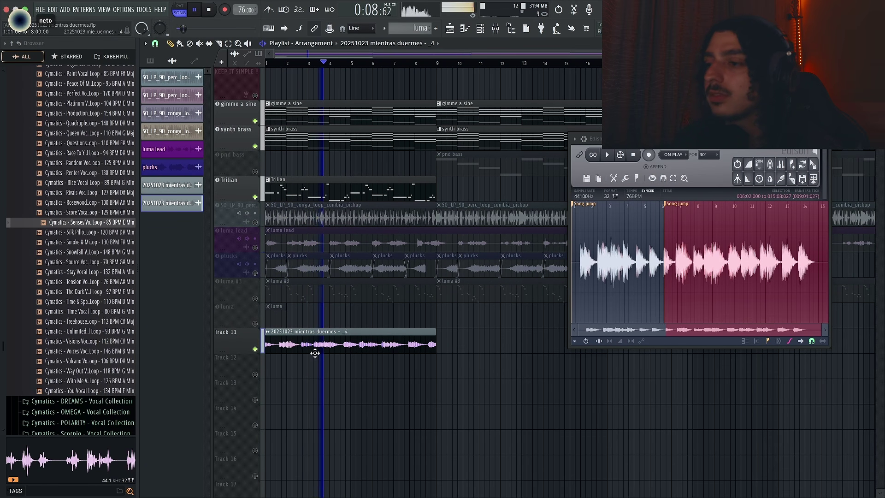
scroll(257, 348, up, 2)
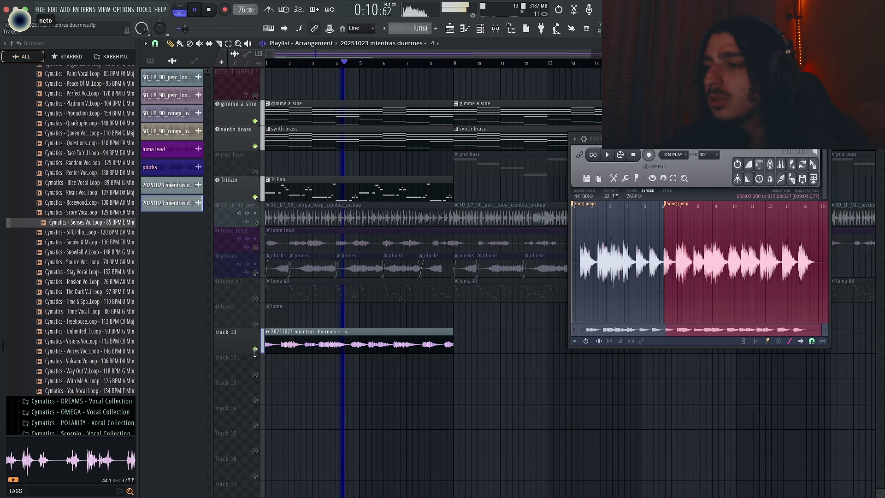
Route track 11 with the recorded take to mixer insert 12.
right_click(241, 340)
mouse_move(276, 308)
mouse_move(330, 317)
click(390, 132)
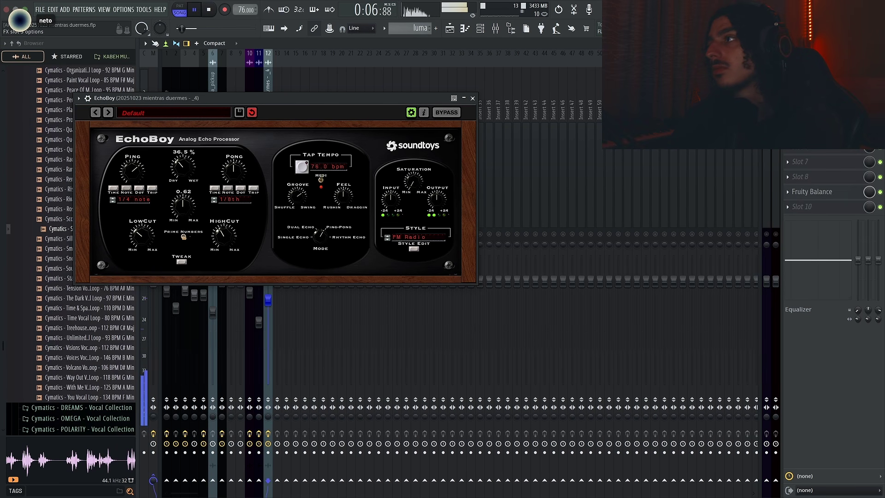
Add Cymatics Deja Vu to the recorded take's insert, browse the Kabeh Multi Stash presets, and close the effect windows.
key(F8)
text(deja)
click(506, 114)
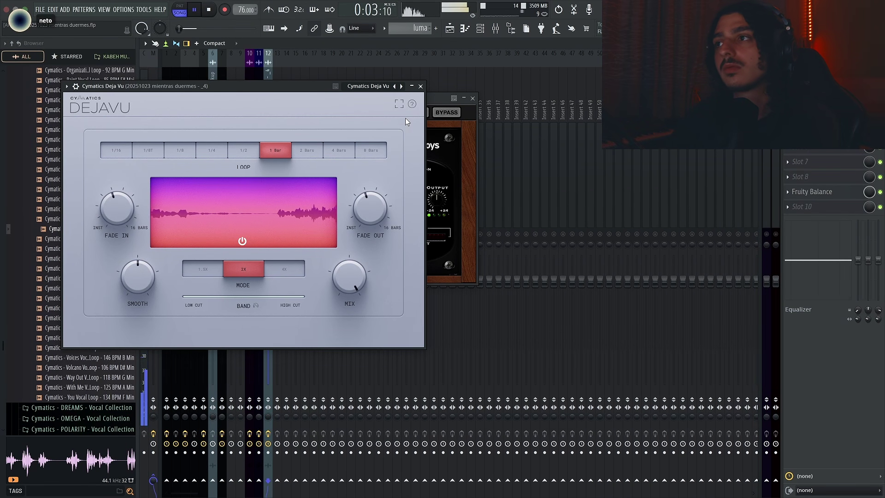
click(420, 87)
click(112, 59)
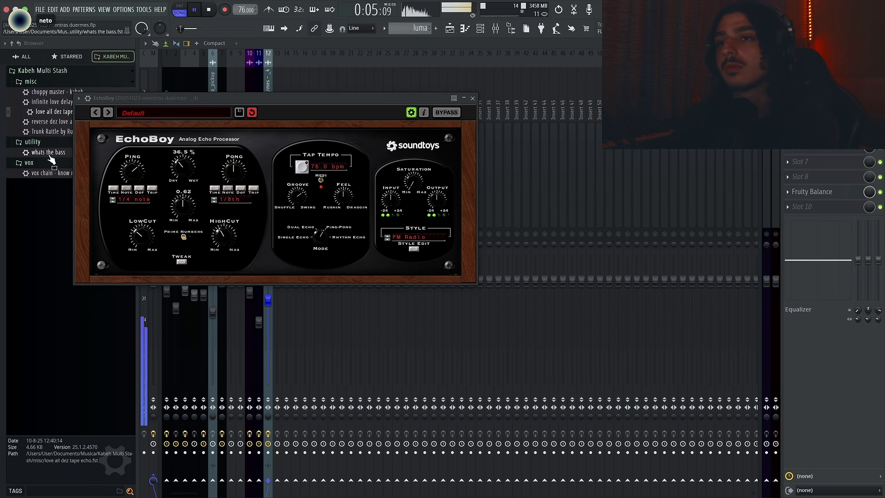
click(473, 99)
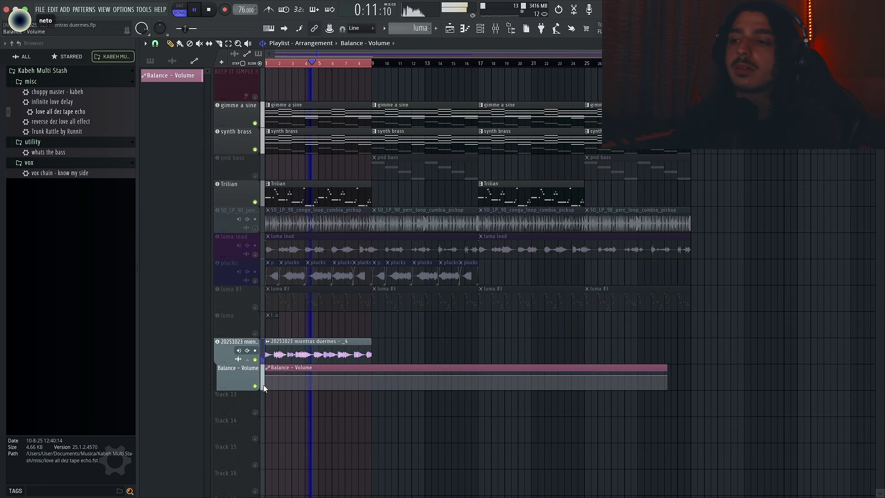
Stop playback, arm mixer insert 12 for recording, and render the armed insert to an audio file.
right_click(241, 372)
click(274, 382)
key(F9)
key(space)
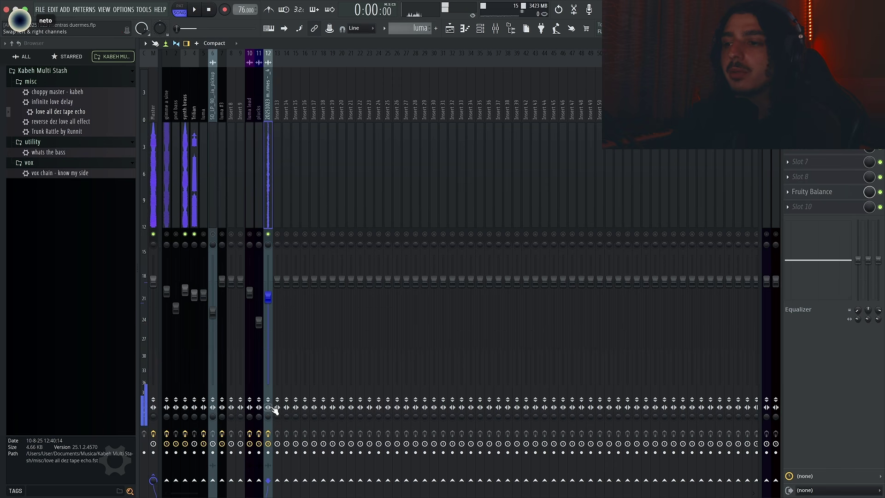
right_click(270, 234)
key(s)
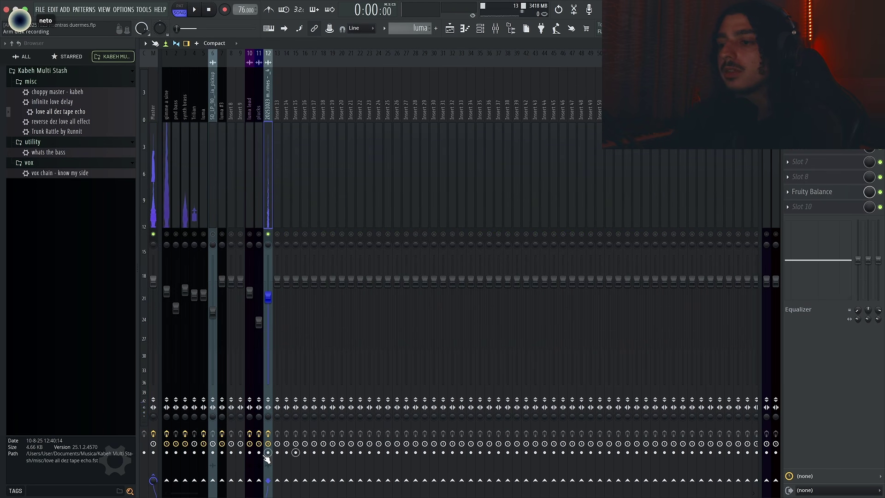
key(alt+r)
click(516, 335)
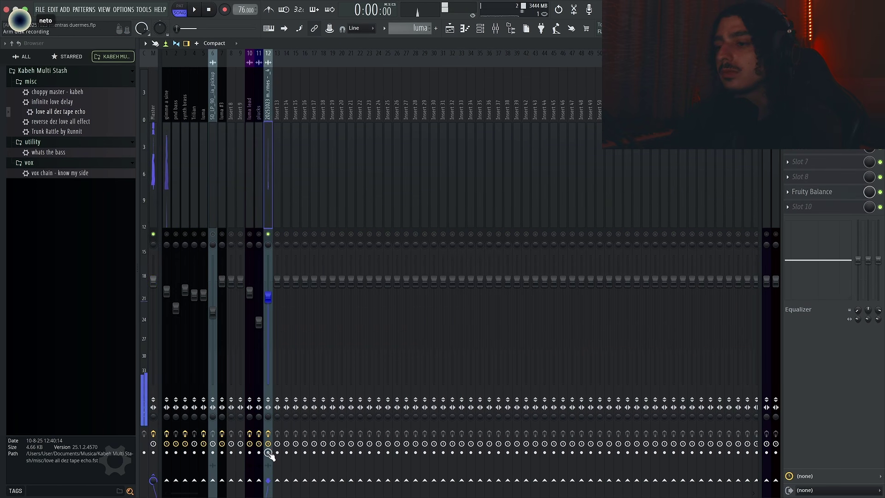
click(268, 453)
Solo playlist track 13 holding the rendered clip and play it from the start.
key(F5)
click(271, 416)
key(space)
key(F9)
key(F9)
scroll(271, 413, up, 3)
key(space)
key(space)
right_click(249, 415)
click(501, 483)
right_click(255, 412)
key(space)
scroll(277, 410, up, 2)
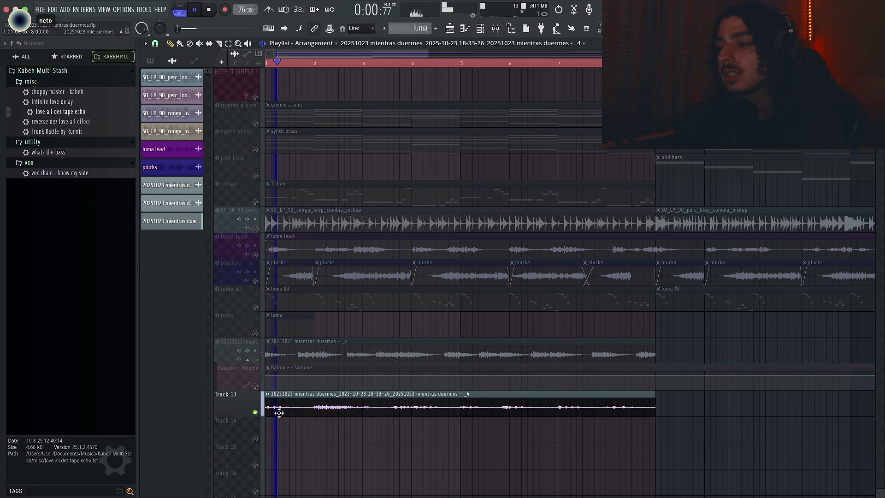
Name track 13 "halftime tropical pluck" in green and the original take's track "tropical plucks" in dark purple (#24065B).
drag(654, 404, 654, 404)
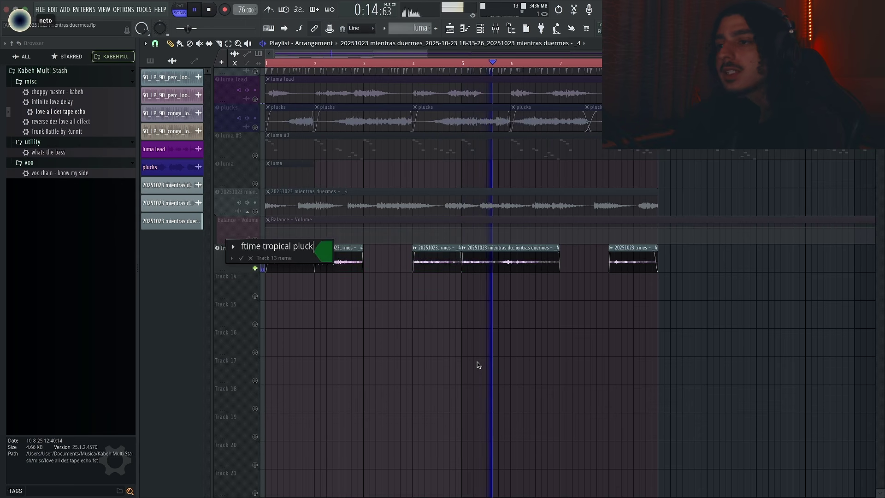
key(Return)
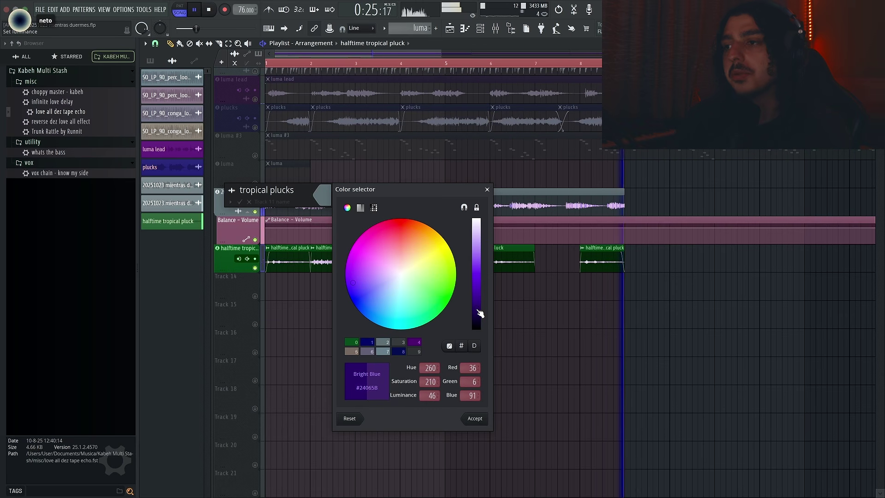
key(Return)
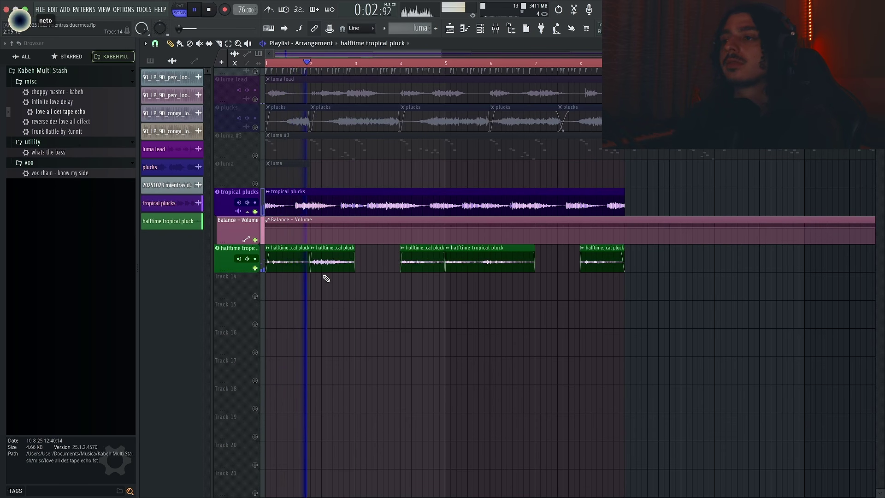
Create a volume automation clip from the Fruity Balance on gimme a sine and audition the arrangement.
scroll(364, 258, down, 2)
click(487, 36)
click(277, 235)
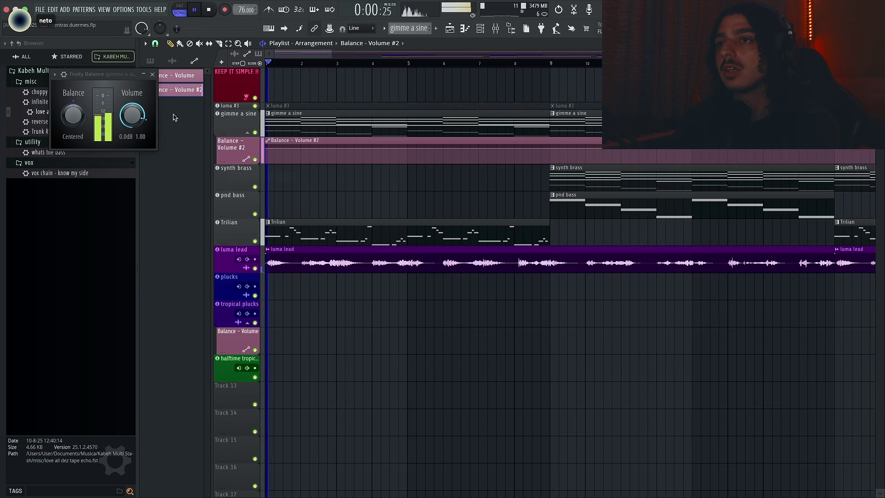
key(Page_Up)
key(space)
key(space)
key(Page_Up)
right_click(388, 148)
drag(223, 161, 223, 246)
key(space)
key(super+z)
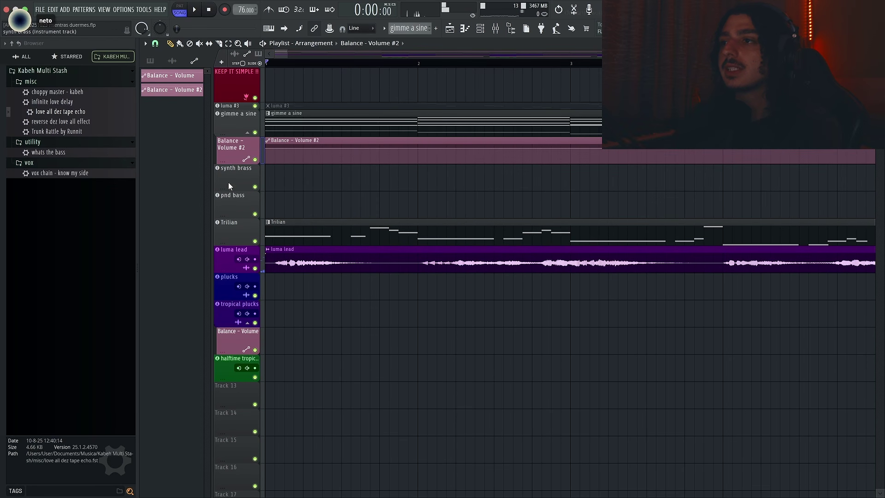
Enlarge the Balance - Volume #2 track and cut its volume to zero for the last eighth of bar 1, restoring it at bar 2.
drag(233, 160, 235, 254)
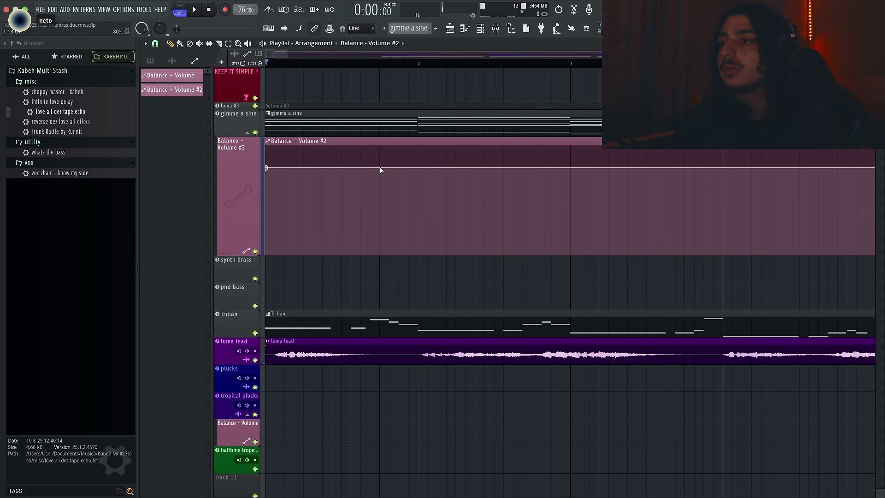
drag(379, 168, 415, 269)
click(418, 169)
key(space)
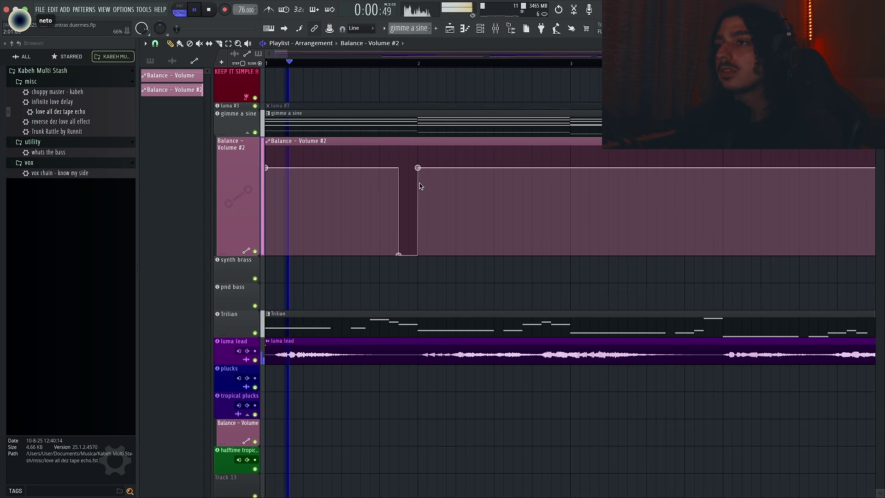
scroll(429, 191, down, 2)
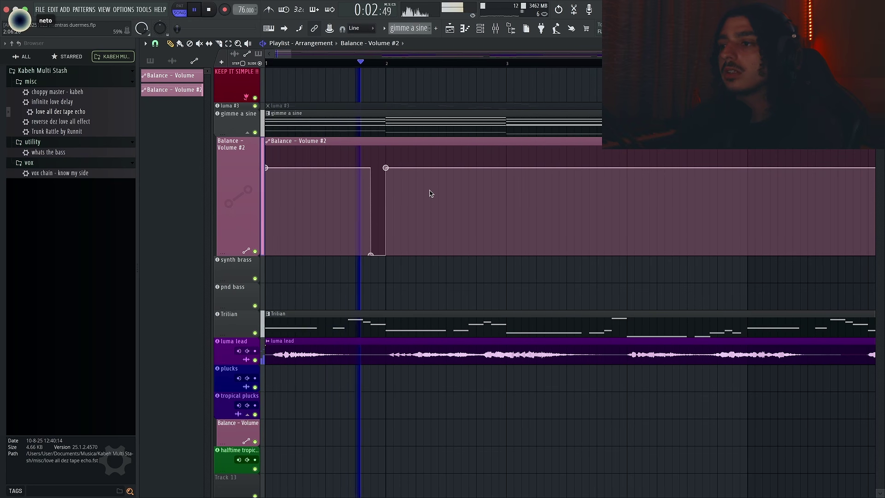
scroll(428, 194, down, 1)
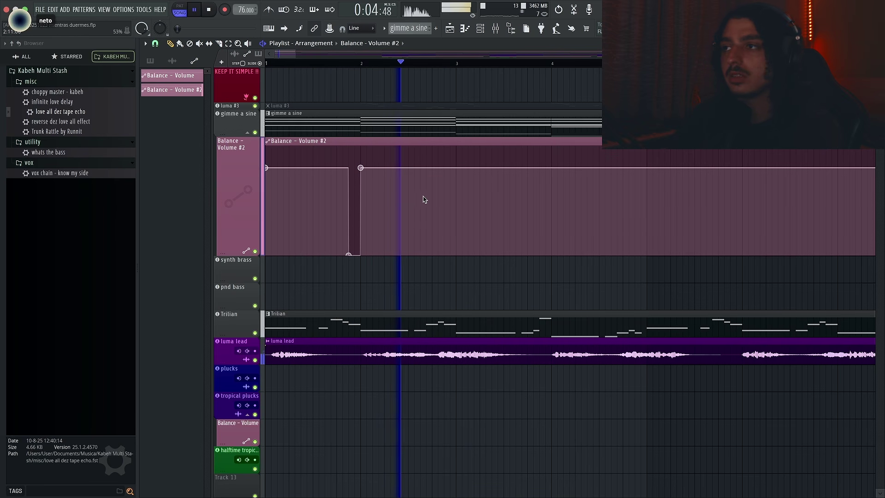
Cut the Balance - Volume #2 automation to zero for the last quarter of bar 2 and restore it at bar 3.
key(space)
key(space)
right_click(438, 168)
drag(438, 168, 432, 254)
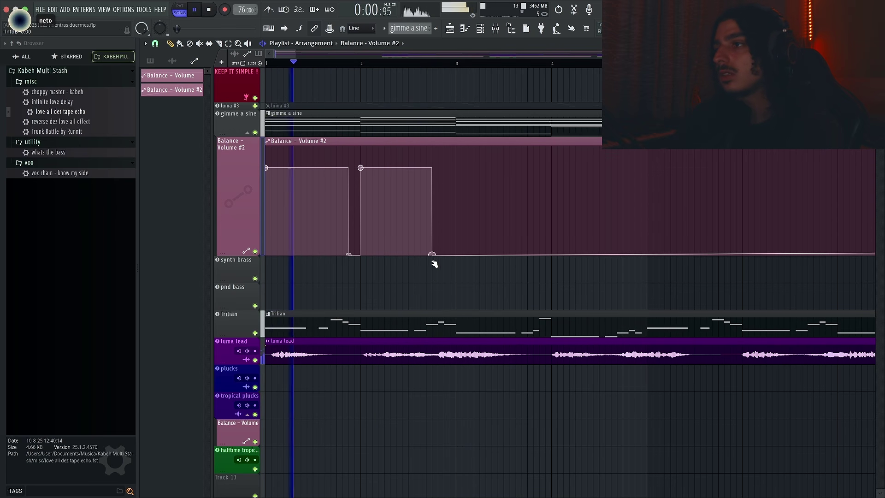
click(456, 170)
scroll(460, 180, down, 2)
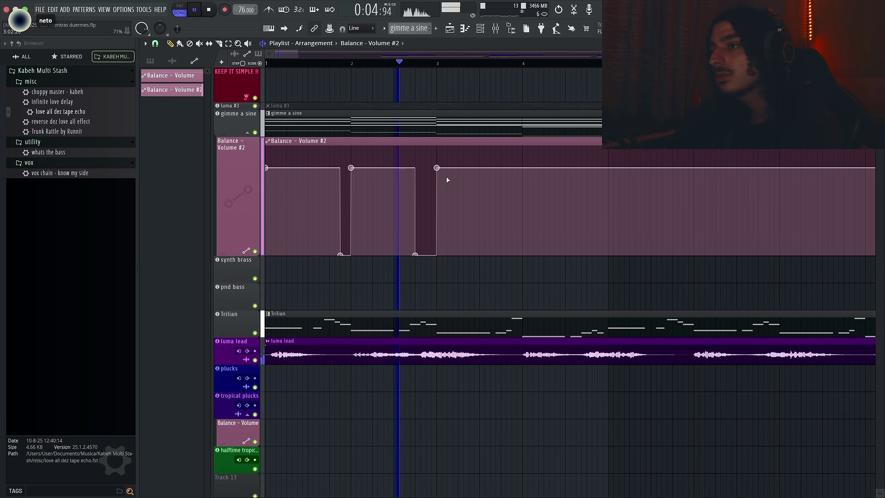
scroll(450, 185, down, 1)
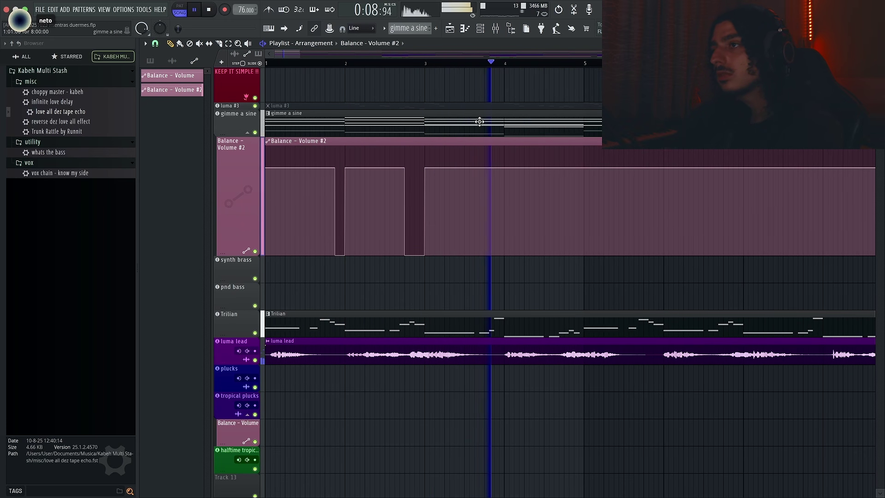
Shorten all the upper chord notes of the gimme a sine pattern slightly in the piano roll and play it back.
double_click(479, 123)
key(space)
drag(382, 206, 365, 65)
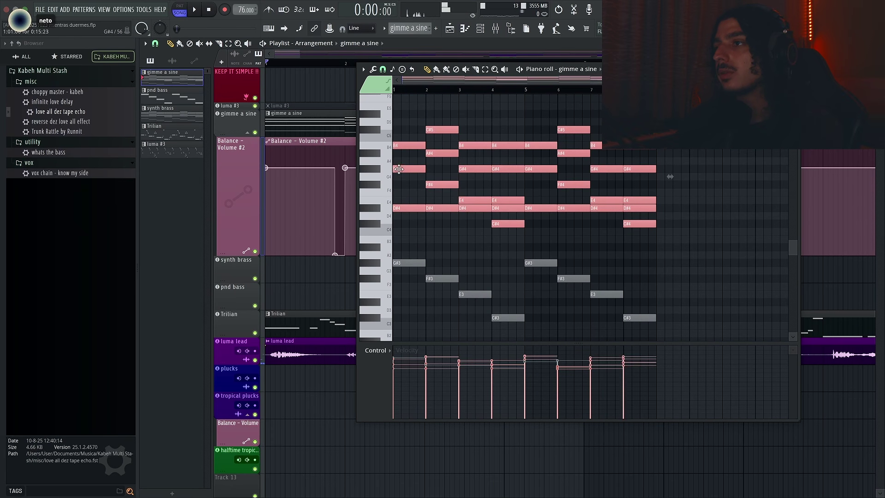
scroll(399, 170, up, 3)
drag(450, 145, 449, 146)
key(space)
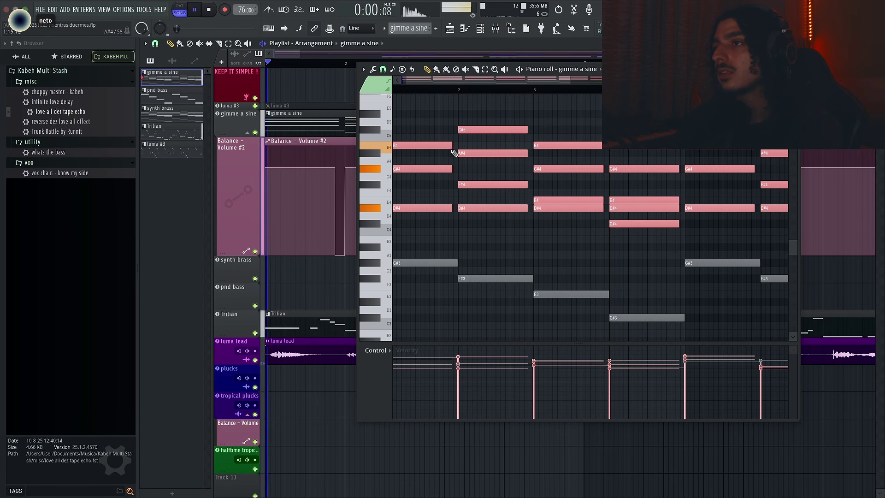
Check the gimme a sine synth's settings during playback, and close the synth and the piano roll.
click(245, 119)
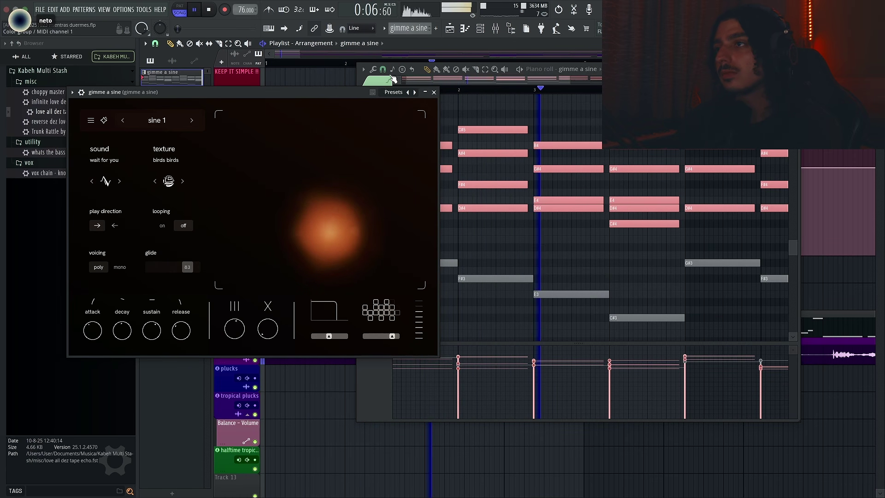
click(434, 92)
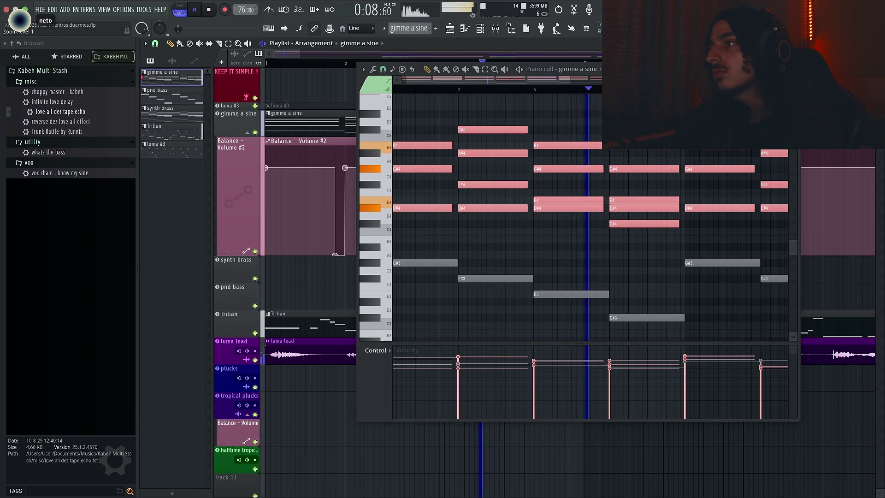
key(Escape)
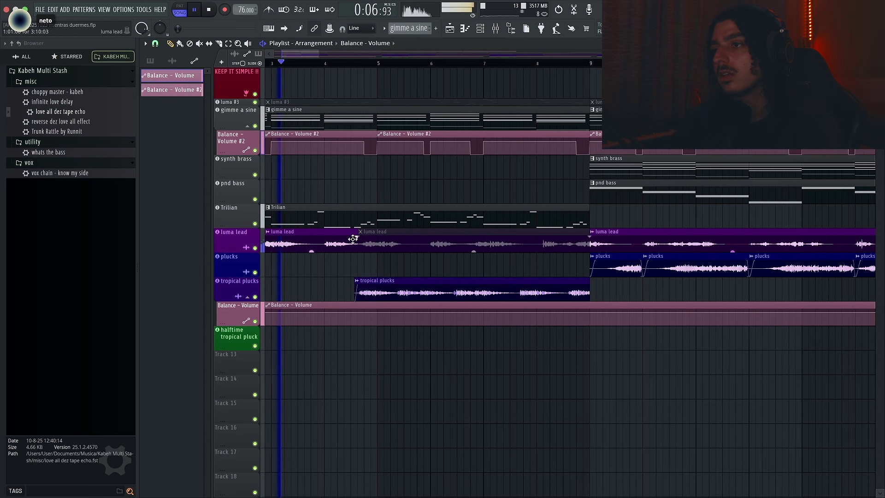
Fade out the end of the first luma lead clip near bar 4, just before its muted section.
drag(361, 233, 363, 239)
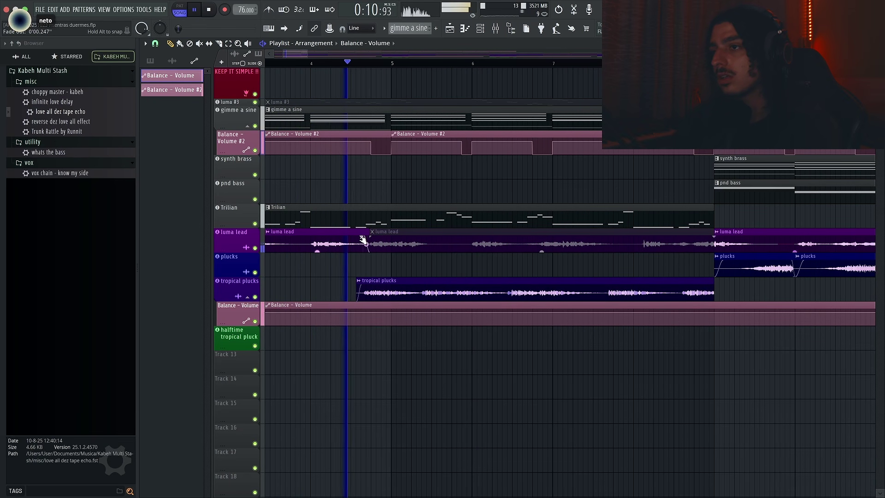
scroll(446, 264, down, 5)
scroll(250, 243, up, 3)
scroll(500, 184, down, 8)
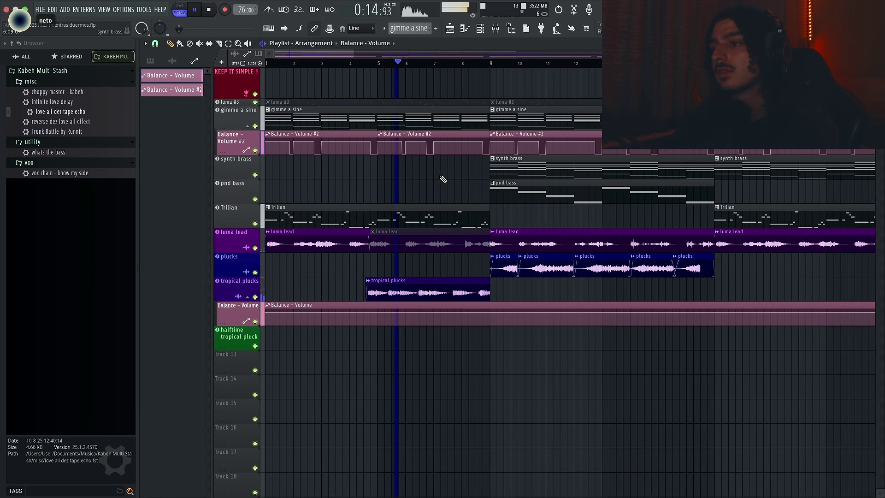
Replace the plucks from bar 9 to 17 with the tropical plucks clip from bar 33, muting the luma lead clip there.
scroll(367, 189, down, 4)
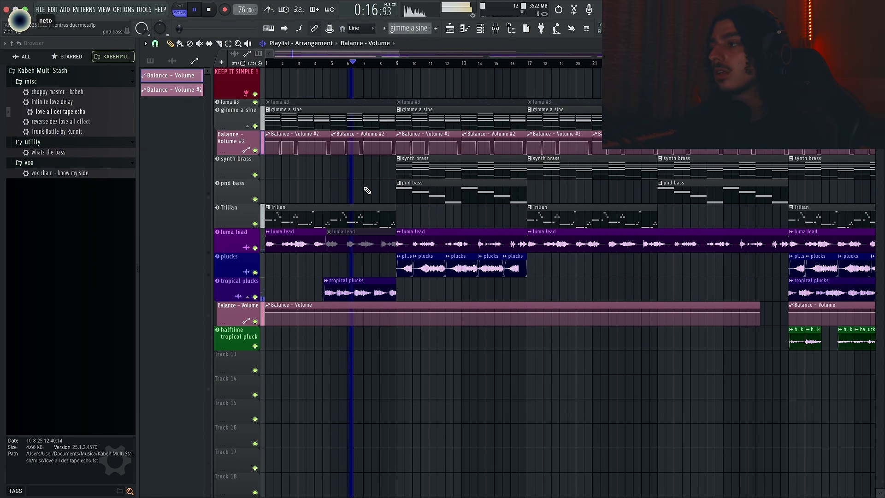
drag(582, 289, 352, 290)
right_click(414, 265)
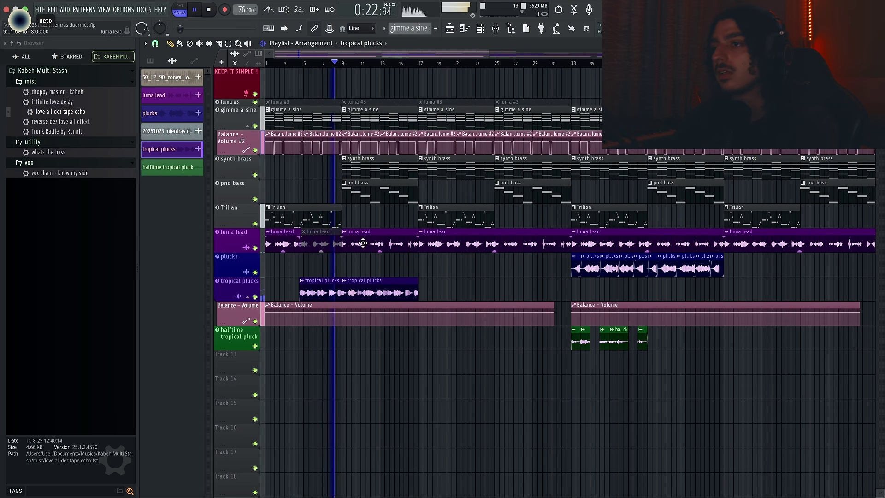
key(t)
click(360, 243)
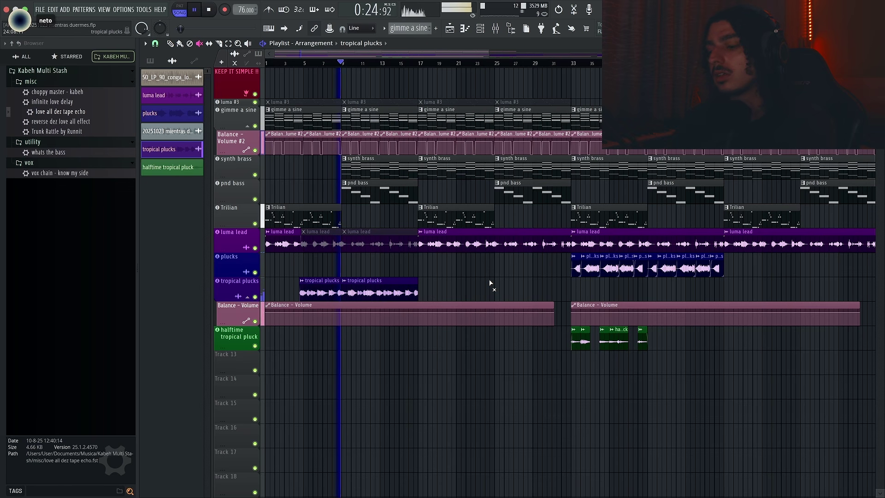
Check the tropical plucks clip settings and its EchoBoy effect in the mixer during playback, closing both.
scroll(477, 276, down, 1)
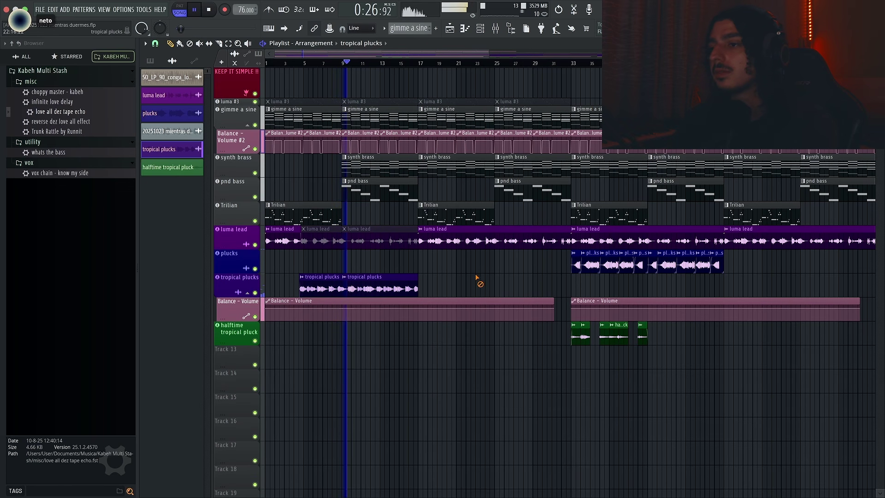
double_click(415, 282)
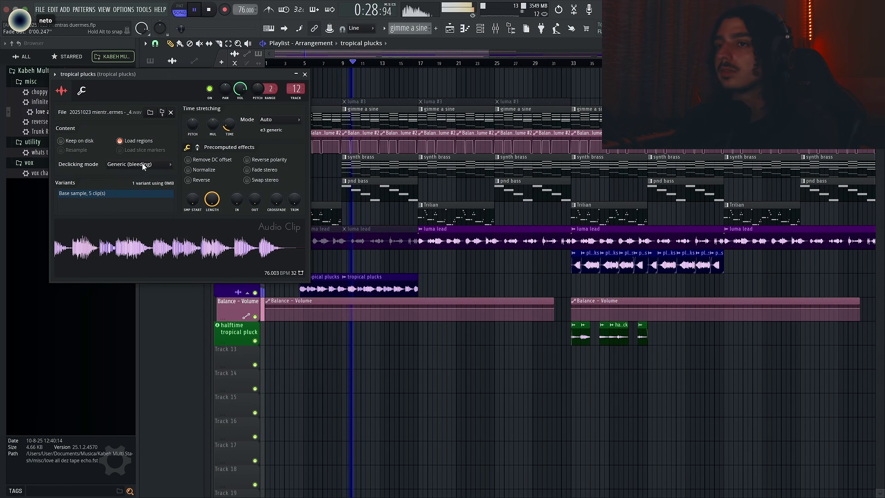
click(304, 74)
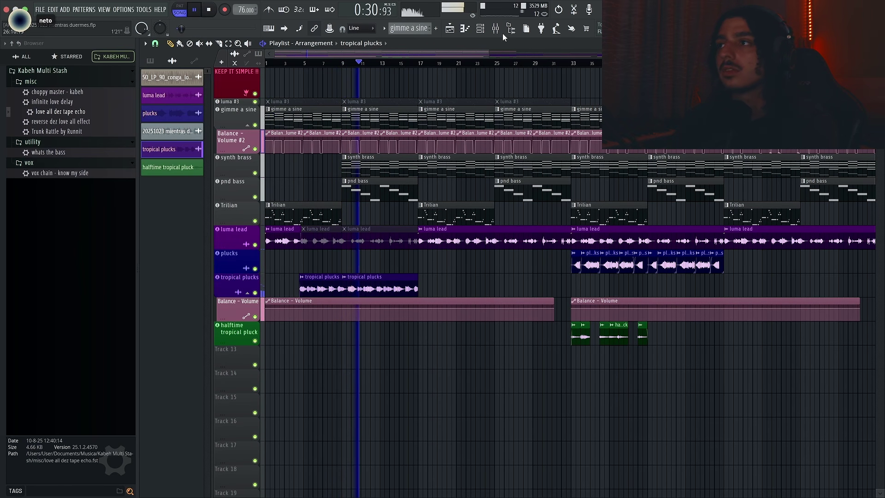
key(F9)
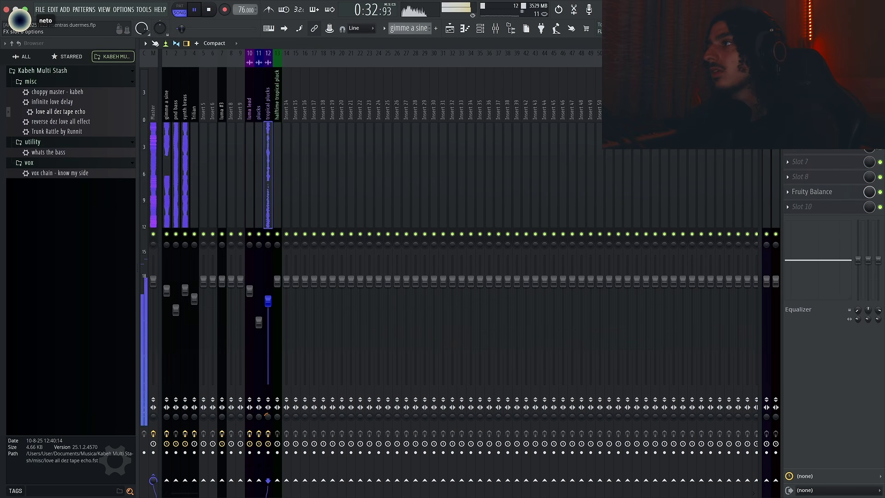
click(808, 148)
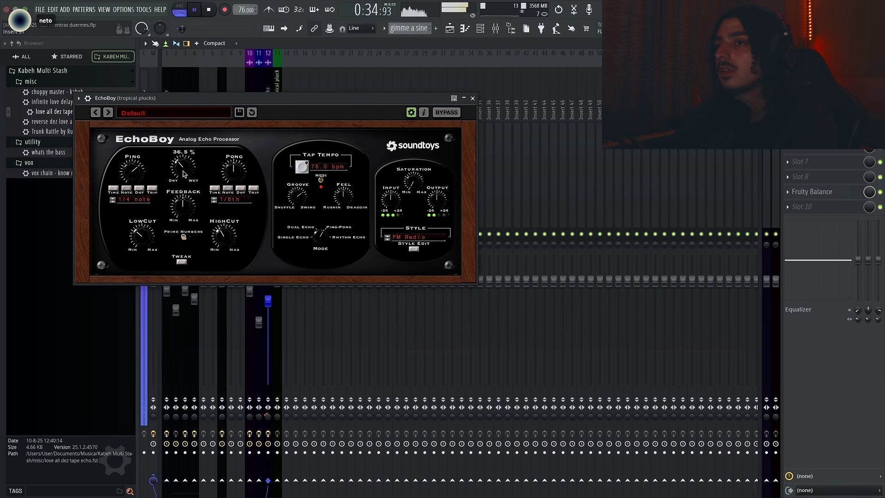
click(473, 98)
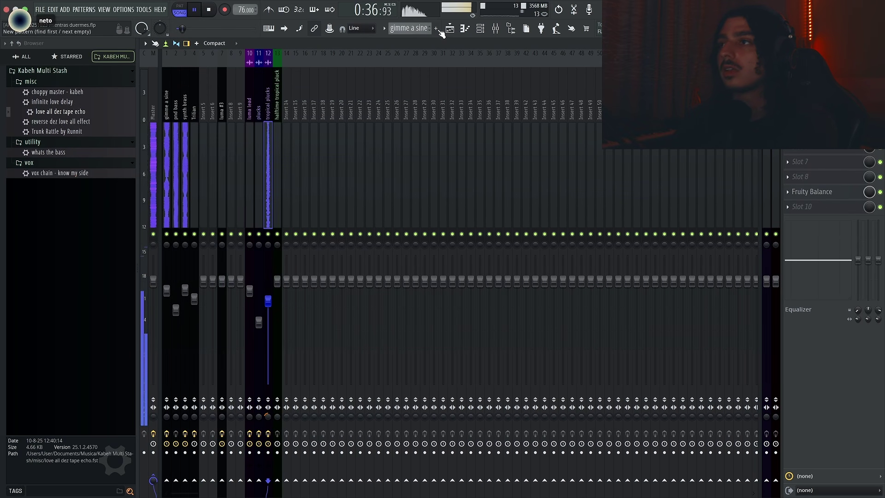
key(F9)
Check the synth brass instrument's settings during playback and close it.
scroll(450, 275, down, 1)
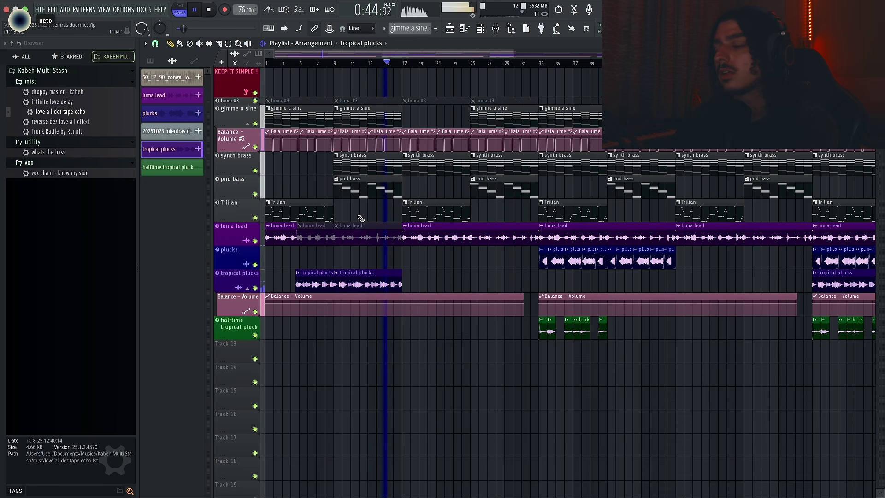
click(242, 164)
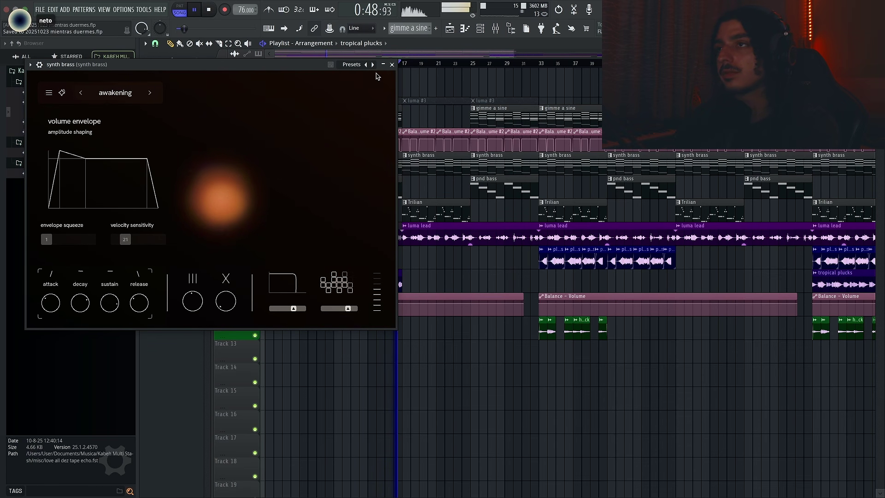
click(392, 65)
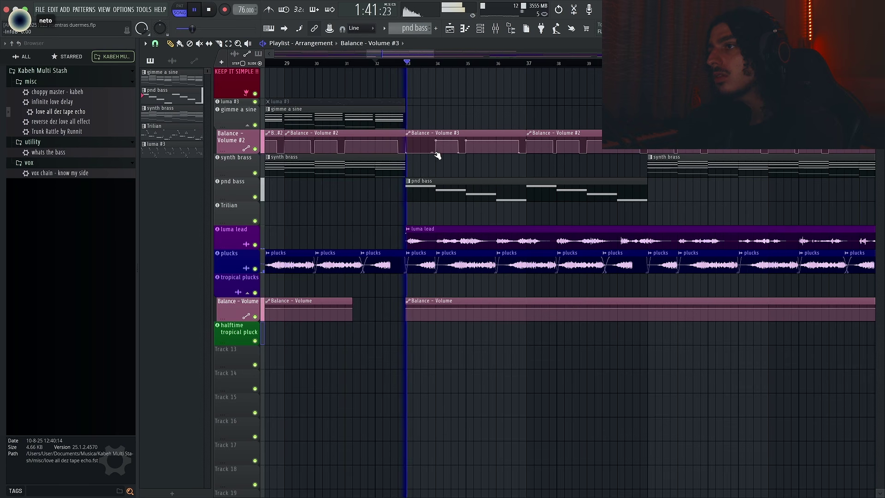
Repeat the Balance - Volume #3 automation in two-bar clips from bar 33 to 41, replacing the Balance - Volume #2 clips there.
key(p)
super+click(455, 134)
key(super+b)
right_click(573, 150)
drag(573, 152, 465, 128)
key(super+b)
Add a second pnd bass pattern clip at bar 41, directly after the one at bar 33.
scroll(464, 127, down, 5)
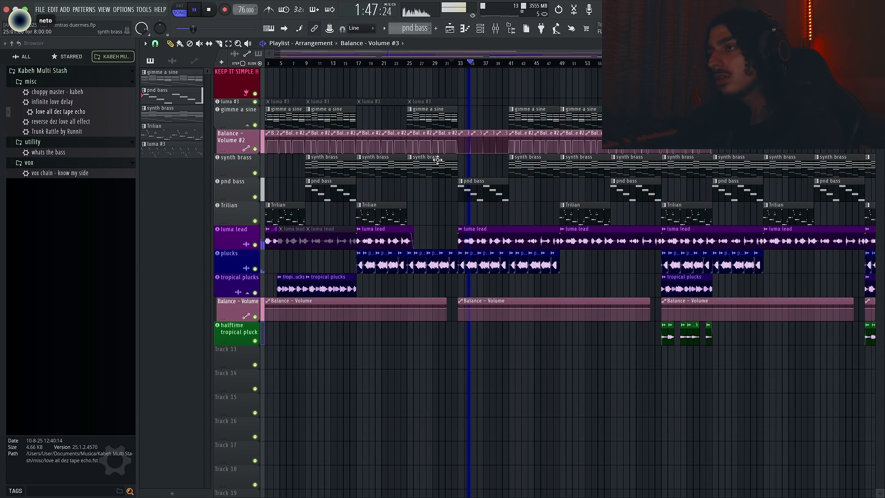
scroll(484, 167, down, 3)
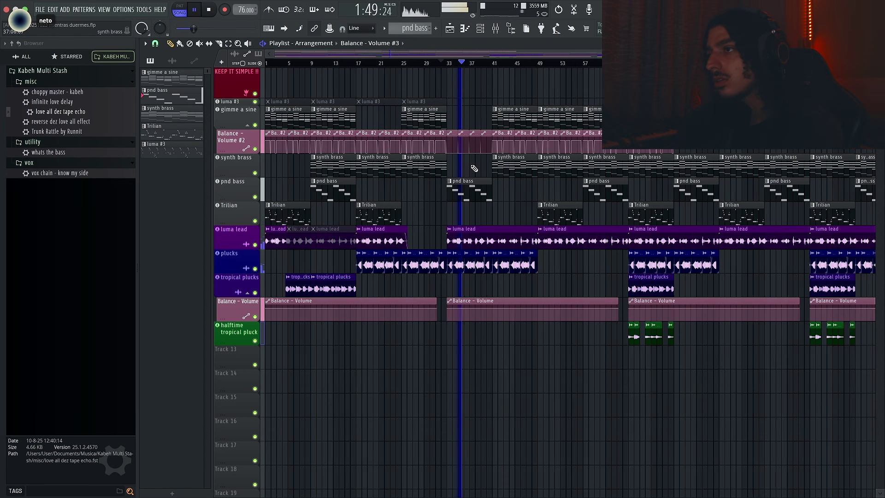
click(492, 181)
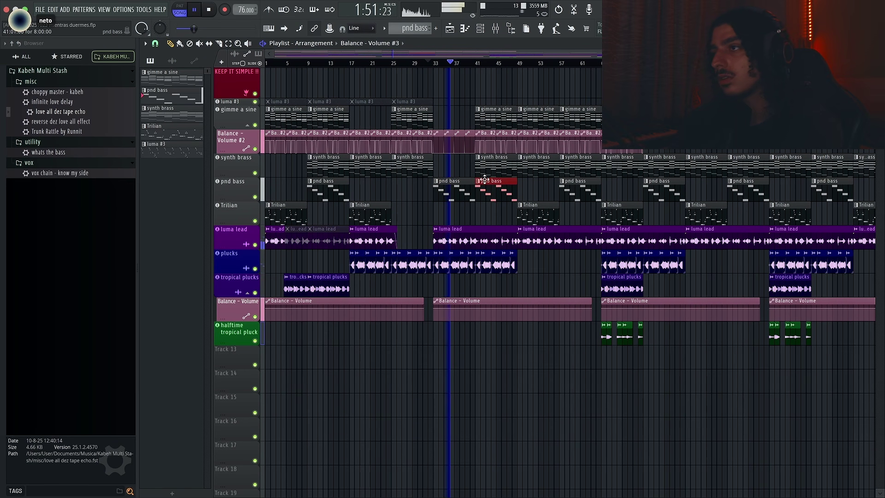
scroll(467, 174, up, 8)
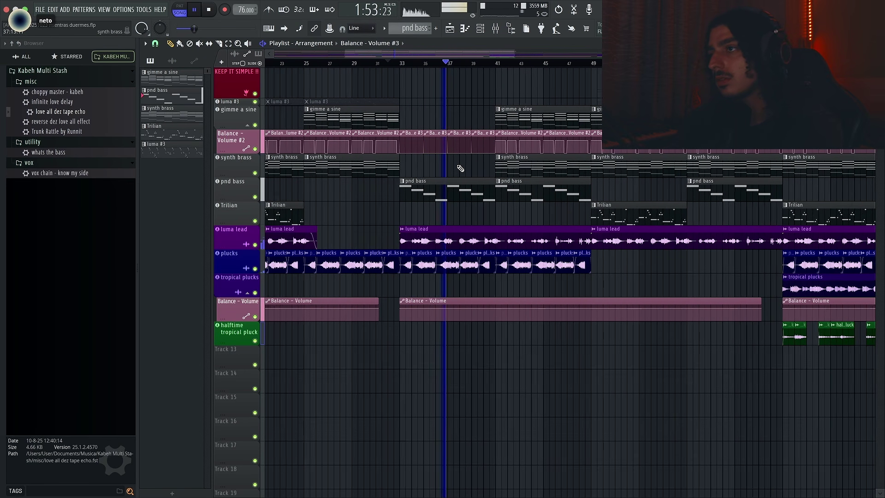
scroll(414, 158, down, 10)
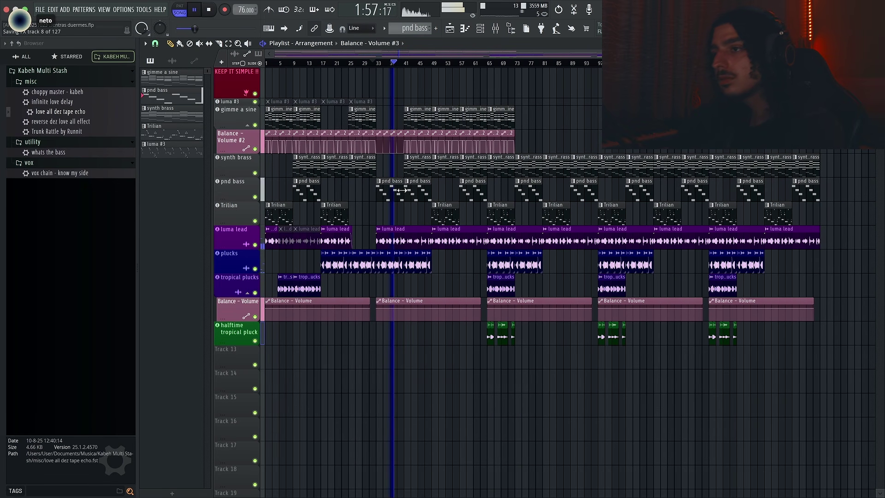
Change the declicking mode of the plucks audio clip and close its settings.
scroll(399, 232, up, 8)
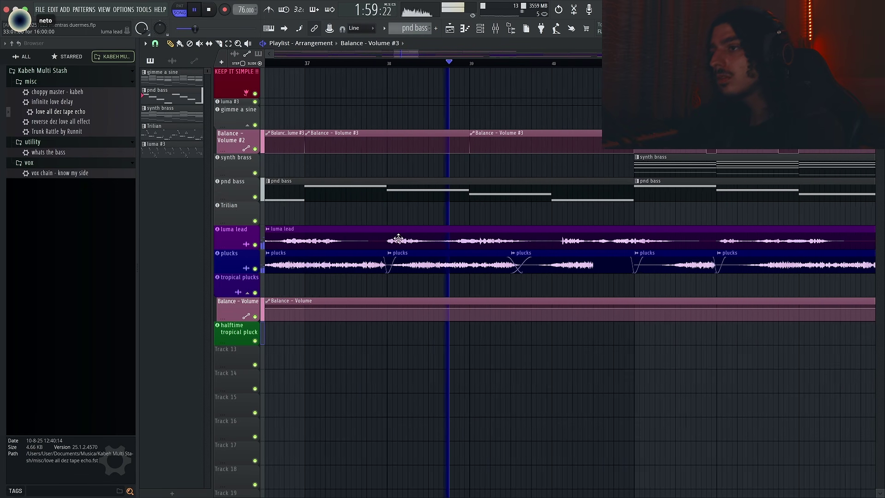
scroll(401, 238, up, 2)
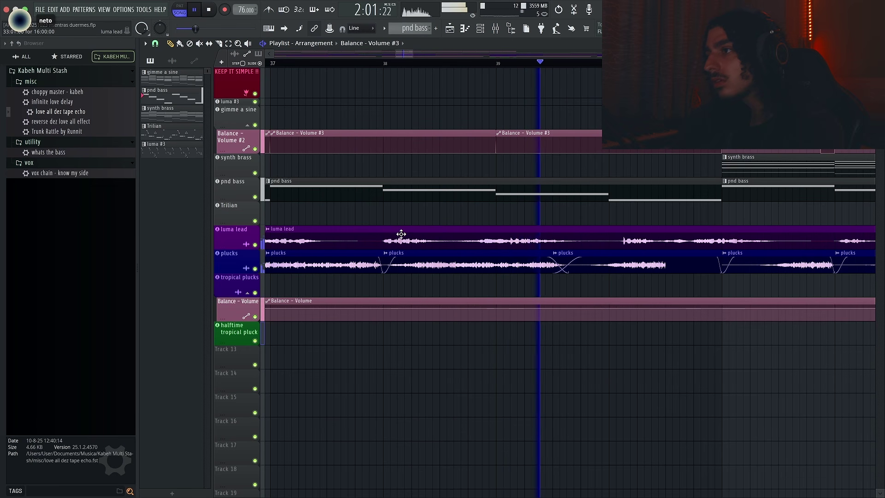
double_click(307, 254)
click(154, 162)
click(150, 202)
click(305, 75)
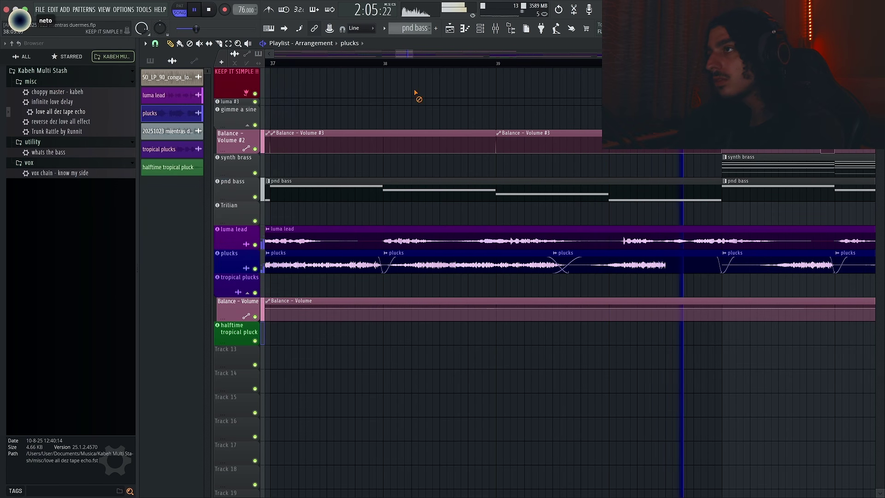
Slice the arrangement at bar 49 and delete every clip after it.
scroll(444, 123, down, 2)
scroll(446, 121, down, 8)
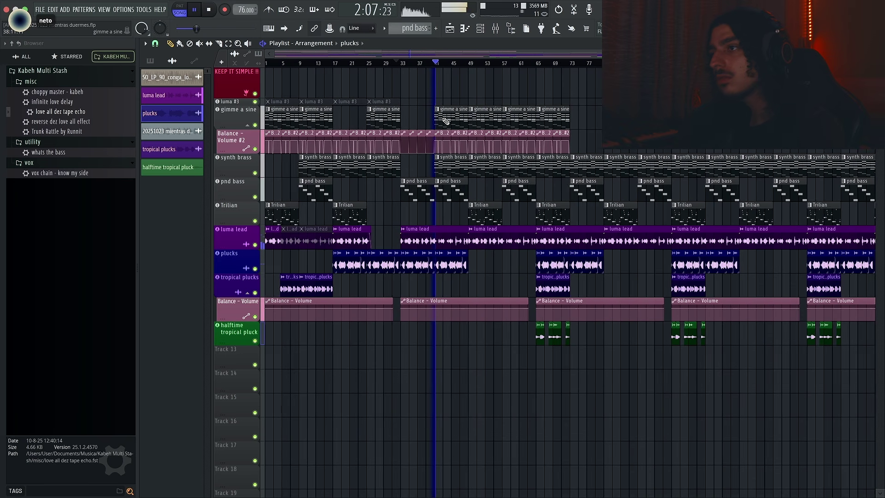
scroll(461, 123, down, 2)
drag(452, 306, 434, 110)
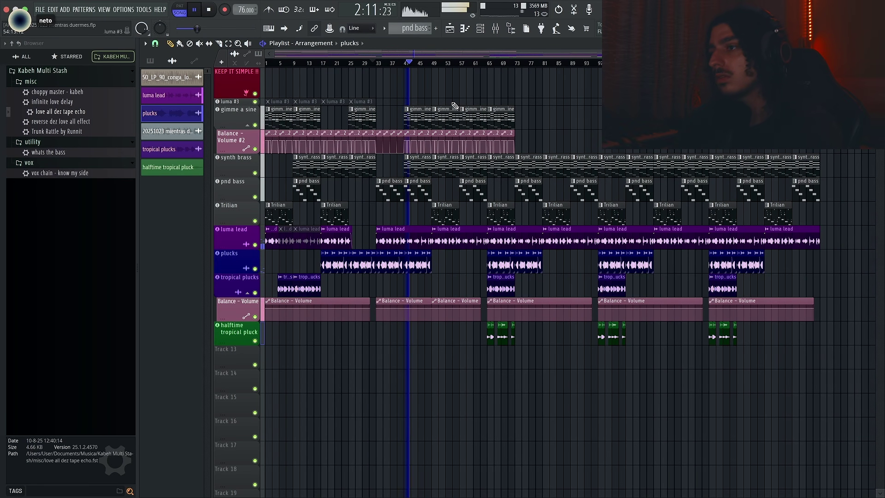
right_click(453, 110)
drag(827, 393, 465, 116)
key(Delete)
scroll(499, 174, up, 8)
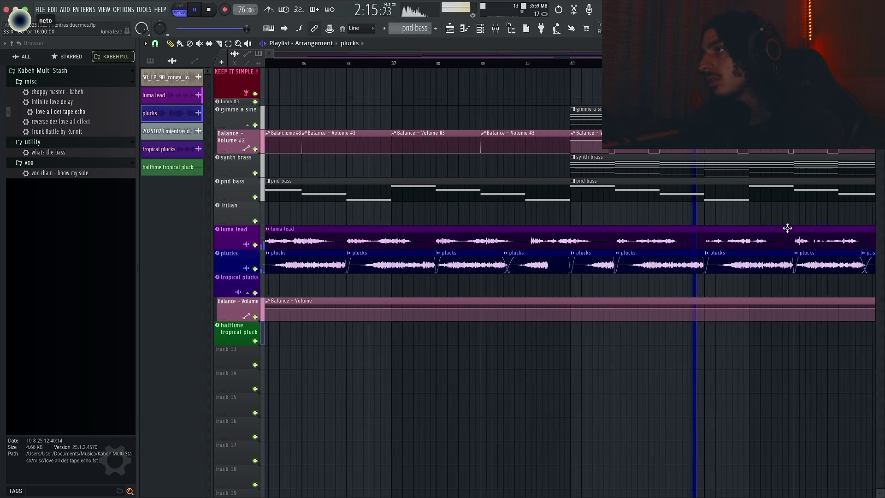
Duplicate the whole arrangement from bars 1 to 49 so the copy starts at bar 57.
scroll(738, 224, down, 3)
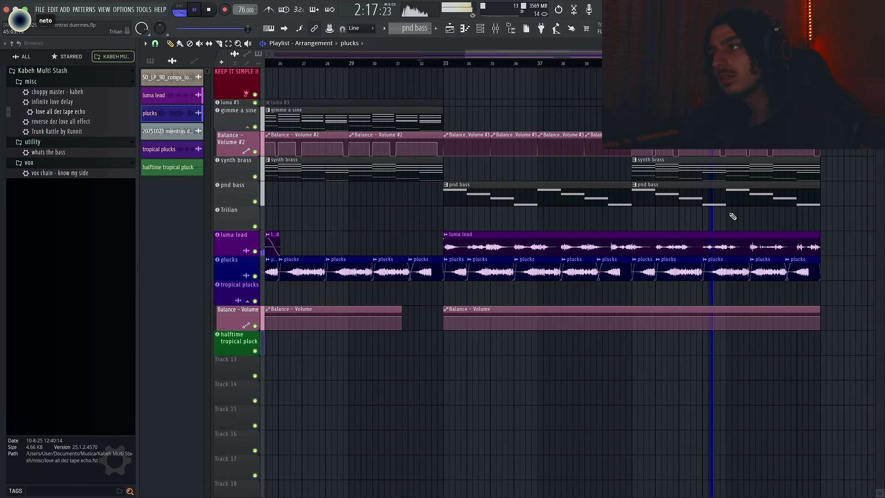
scroll(732, 216, down, 4)
key(ctrl+a)
shift+drag(290, 245, 833, 154)
right_click(819, 168)
scroll(822, 169, down, 4)
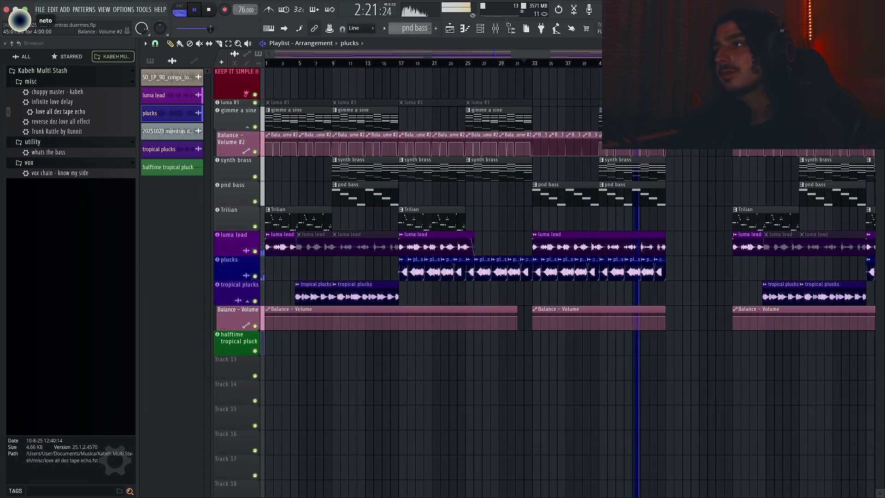
Check the plucks level in the mixer, return to the playlist and stop playback.
key(F9)
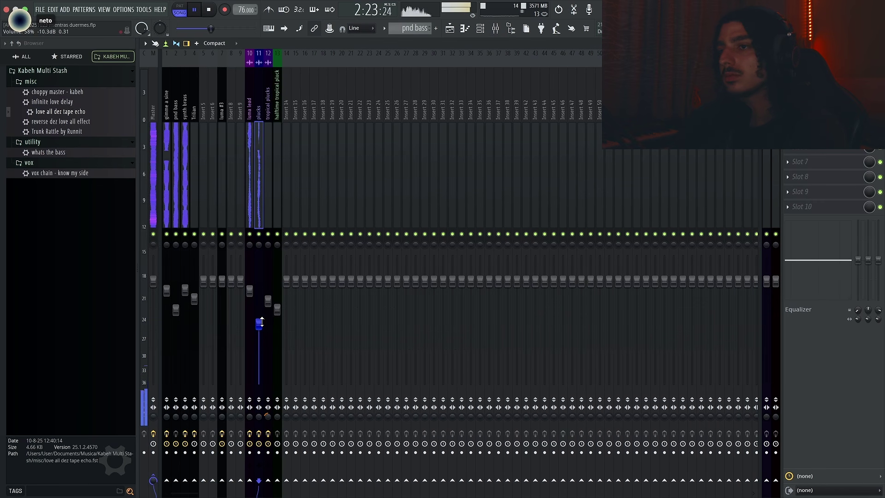
key(F9)
key(space)
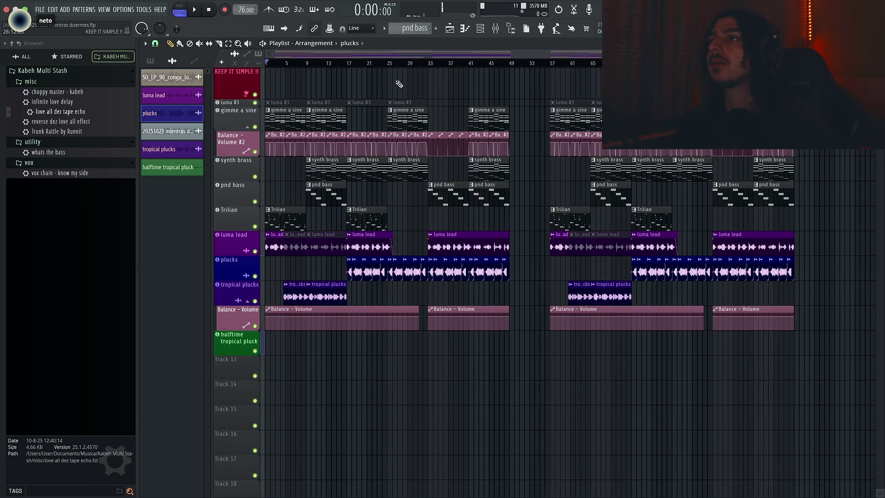
Load SoundShifter Pitch Stereo on the master track and transpose it up 1 semitone.
key(F9)
key(F8)
text(sounds)
key(Return)
key(space)
click(454, 33)
key(space)
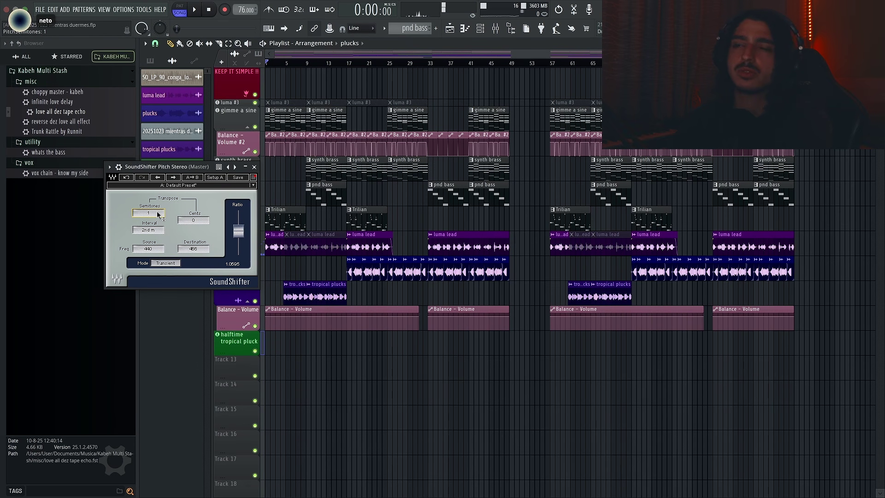
Listen to the pitch-shifted beat from the start and move the SoundShifter window aside in the mixer.
key(space)
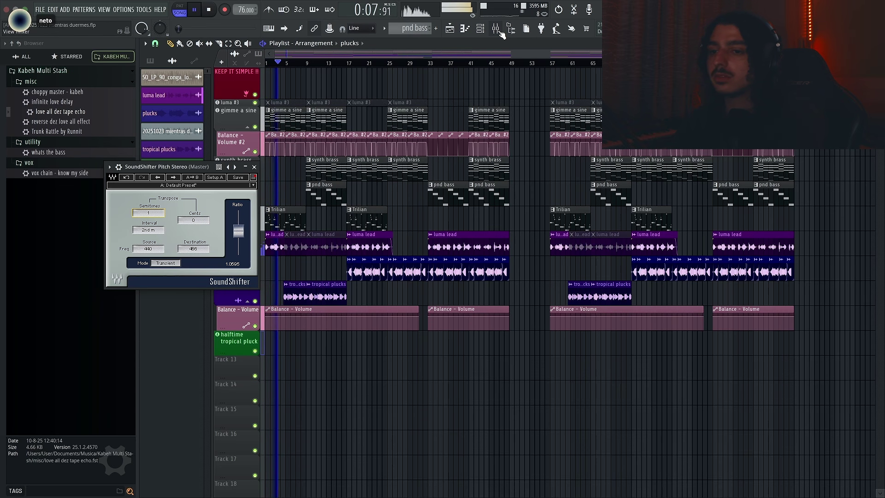
click(499, 32)
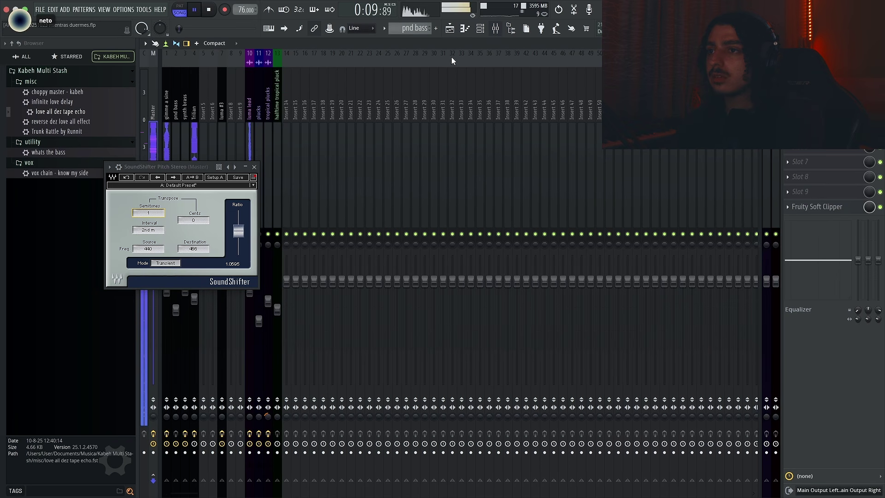
drag(205, 165, 510, 175)
key(F9)
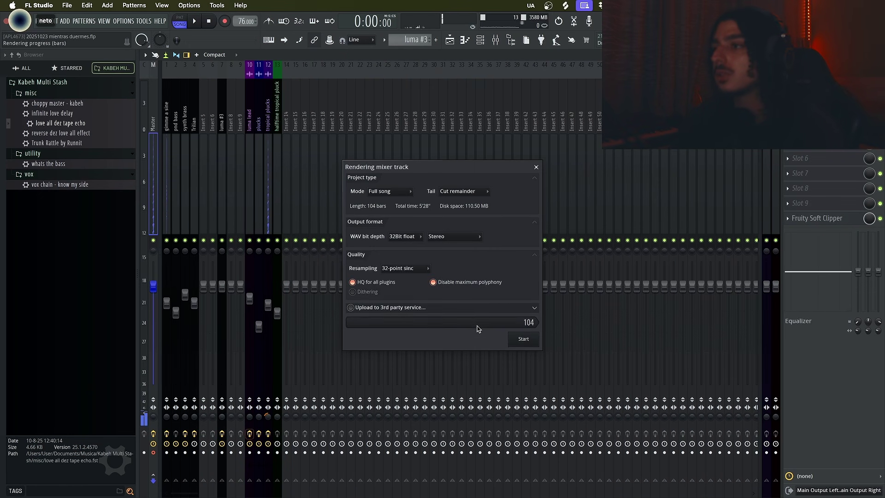
Render the master track as a full-song 32-bit float WAV and place it at bar 1 on Track 14, soloing that track.
key(alt+r)
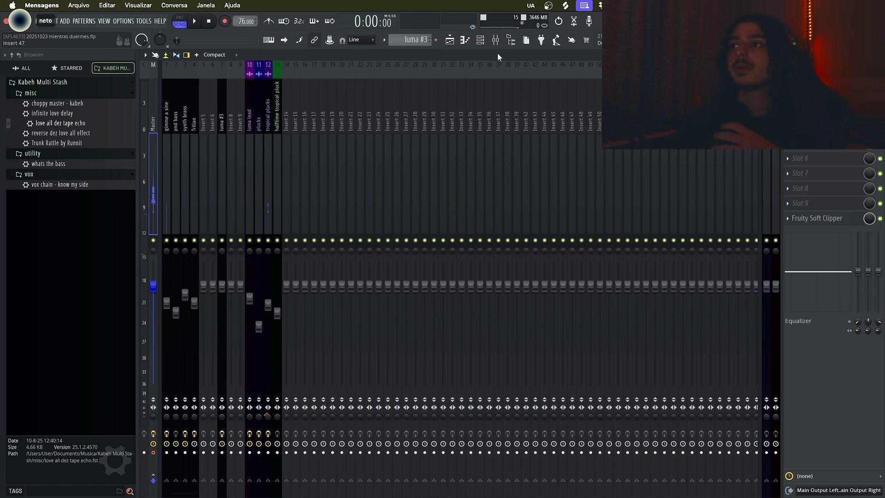
click(495, 40)
click(364, 100)
right_click(507, 99)
click(272, 429)
right_click(254, 437)
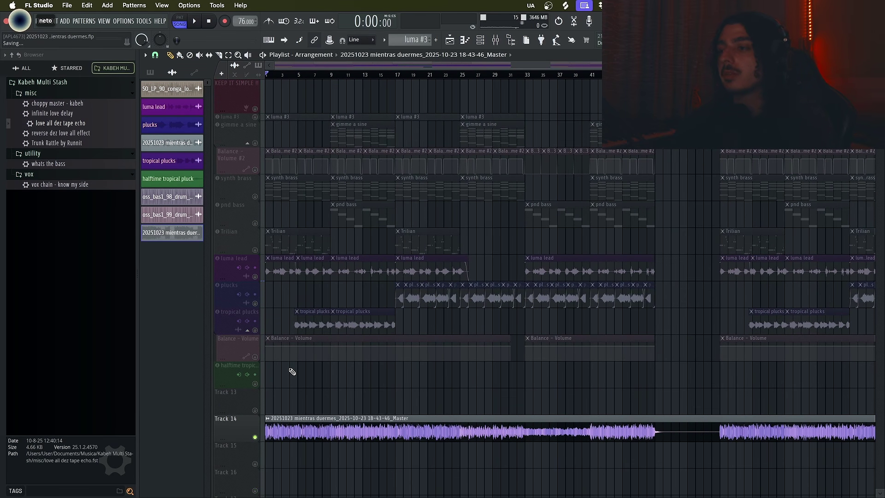
Return to the playlist and listen to the start of the soloed master render.
key(F9)
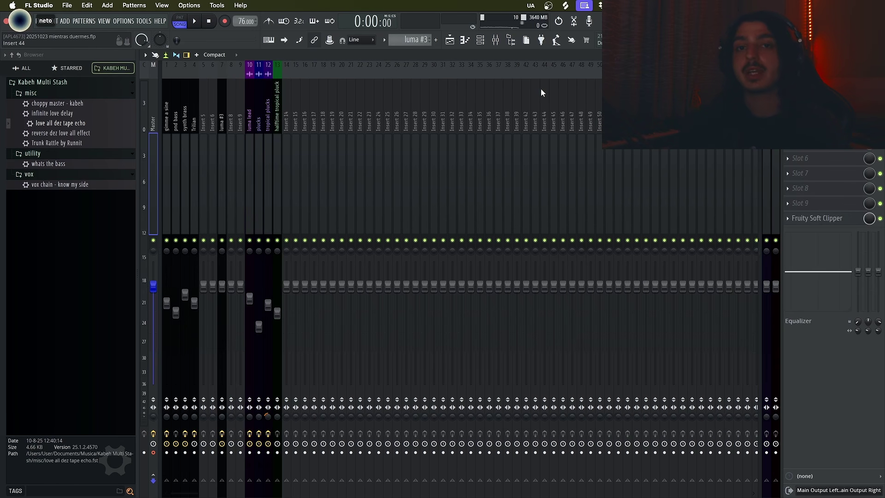
click(452, 44)
key(space)
scroll(469, 437, down, 3)
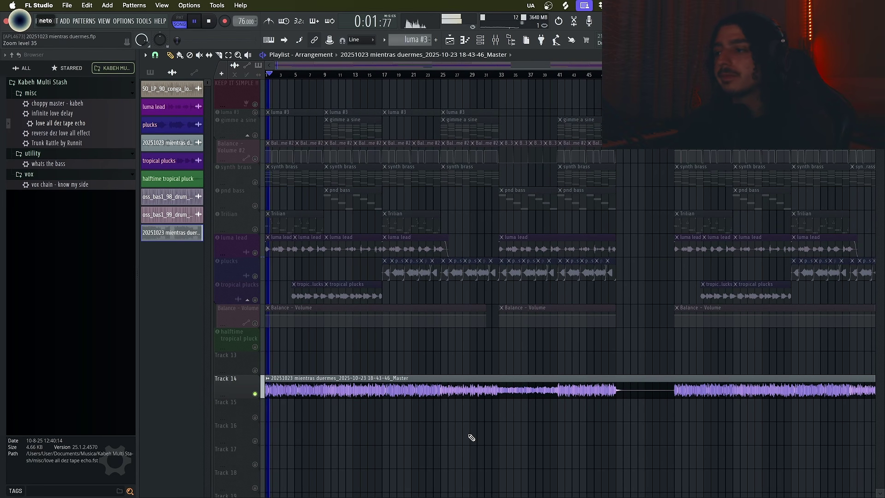
Set the rendered master clip's time stretching mode to Stretch and pitch it up 300 cents.
scroll(480, 441, down, 2)
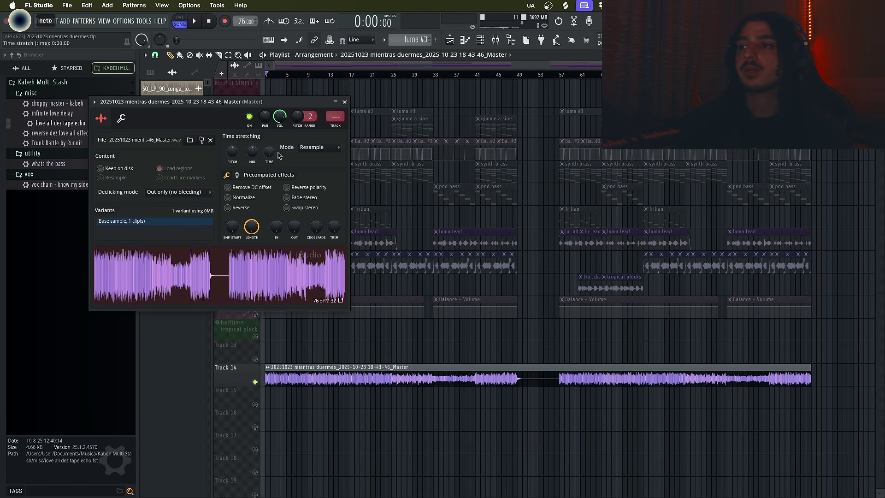
click(308, 148)
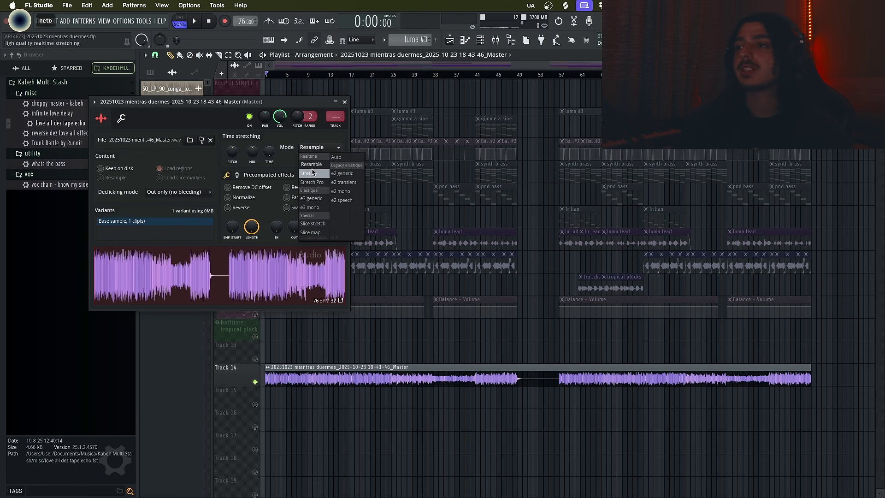
click(312, 173)
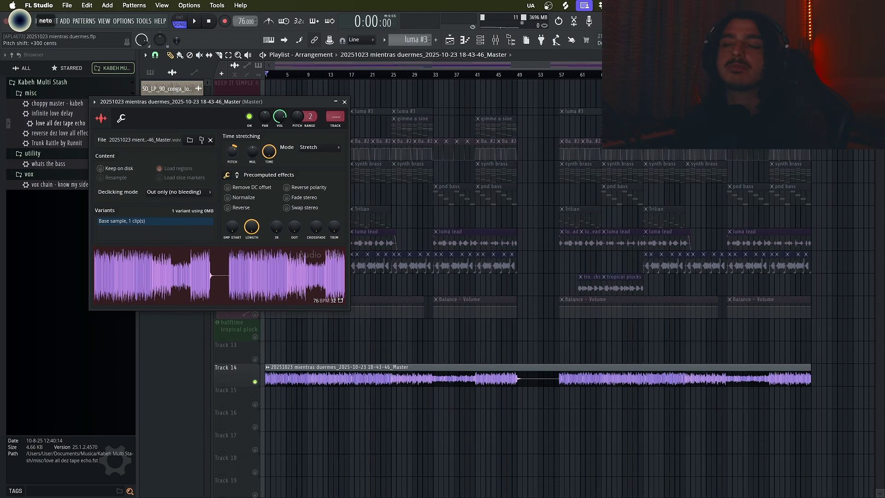
Play the pitched master clip and choose another time stretching mode for it.
key(space)
click(318, 147)
click(335, 156)
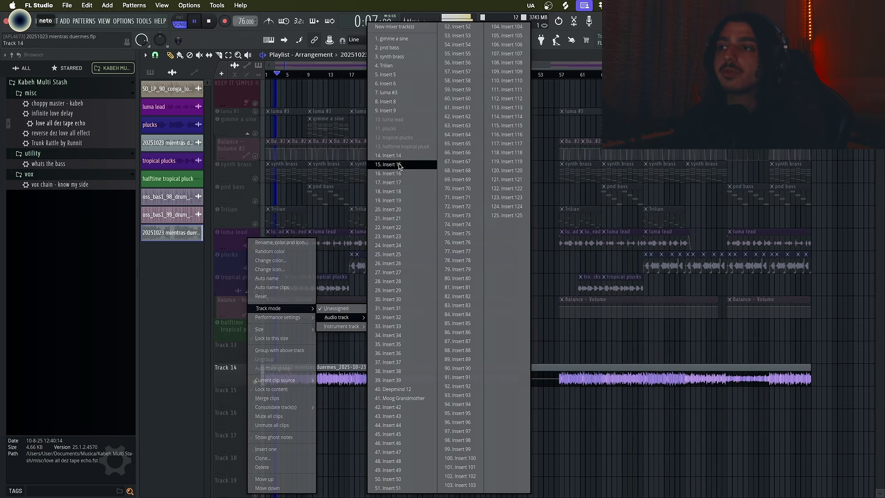
Make Track 14 an audio track linked to mixer insert 15 and name it after its clip.
click(399, 165)
right_click(235, 375)
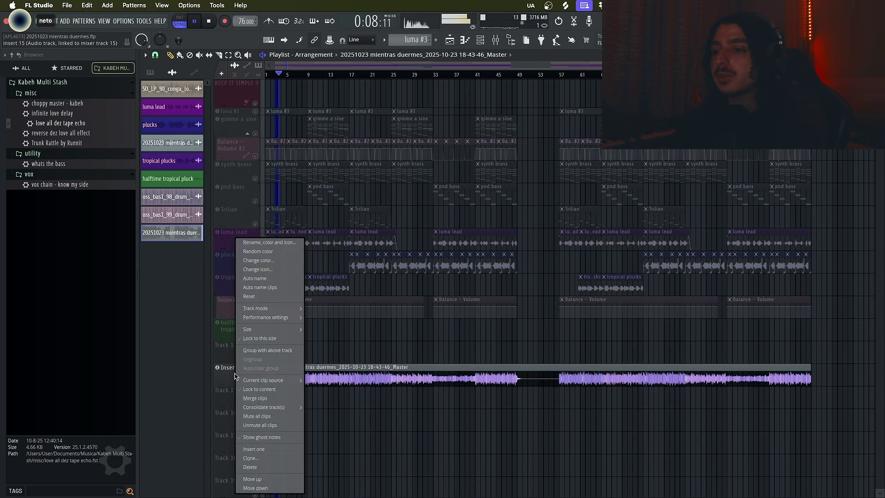
click(232, 372)
Search the plugin picker for j37 and load Abbey Road J37 Tape Stereo on mixer insert 15.
key(F9)
key(F8)
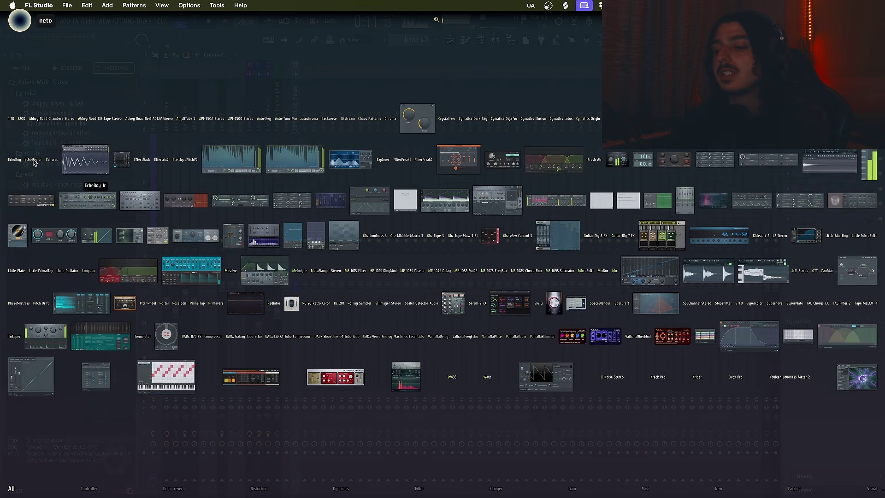
text(j37)
click(99, 118)
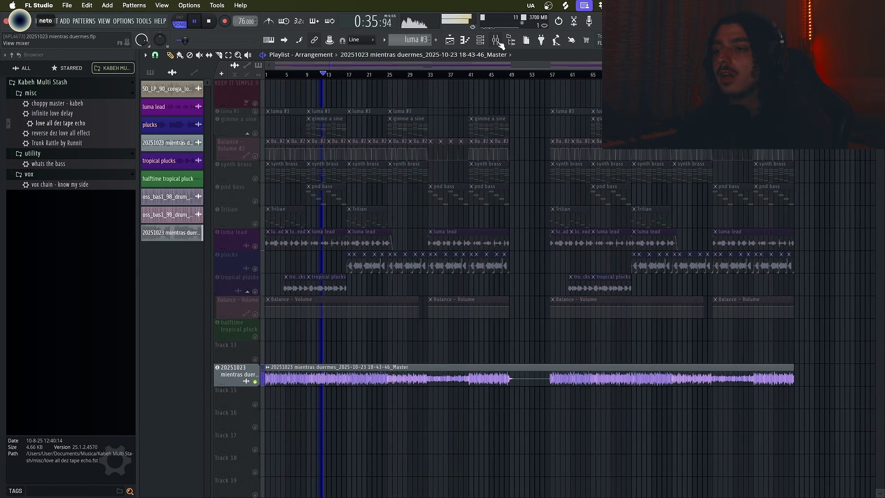
Stop playback and render mixer insert 15 to an audio clip at bar 1 on Track 16.
key(space)
click(496, 41)
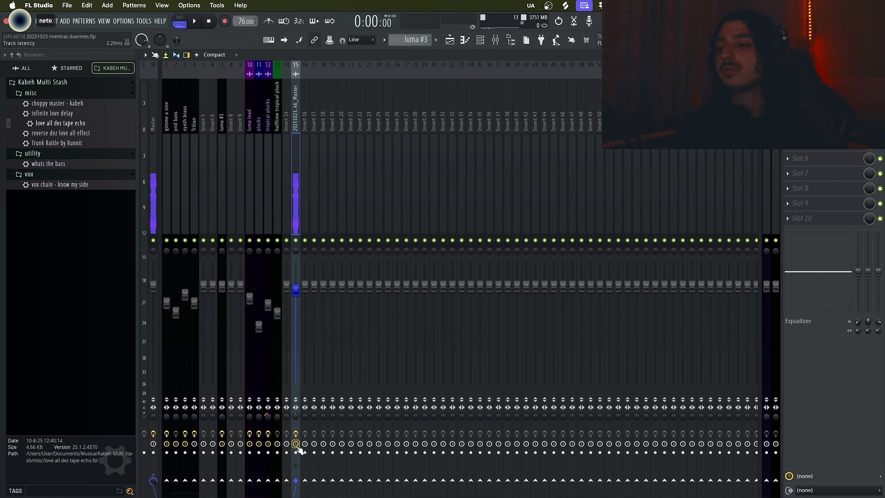
key(alt+r)
click(525, 337)
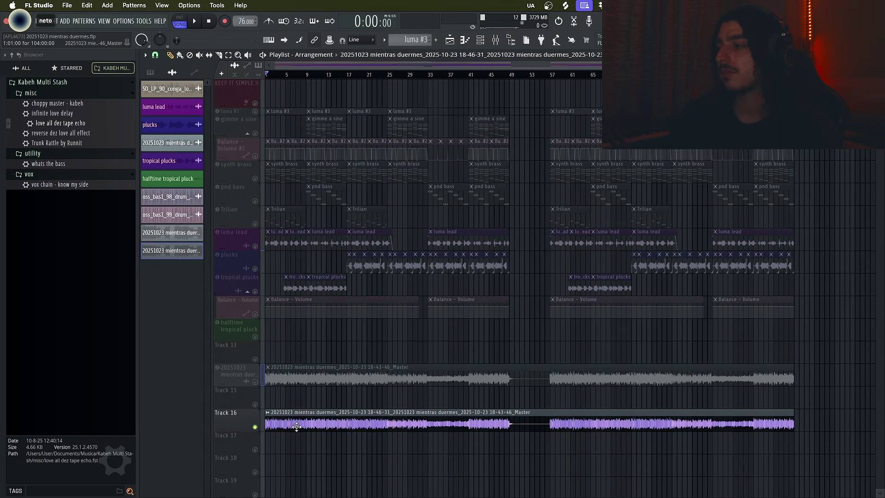
Open the new rendered clip on Track 16 in Edison for editing.
double_click(296, 426)
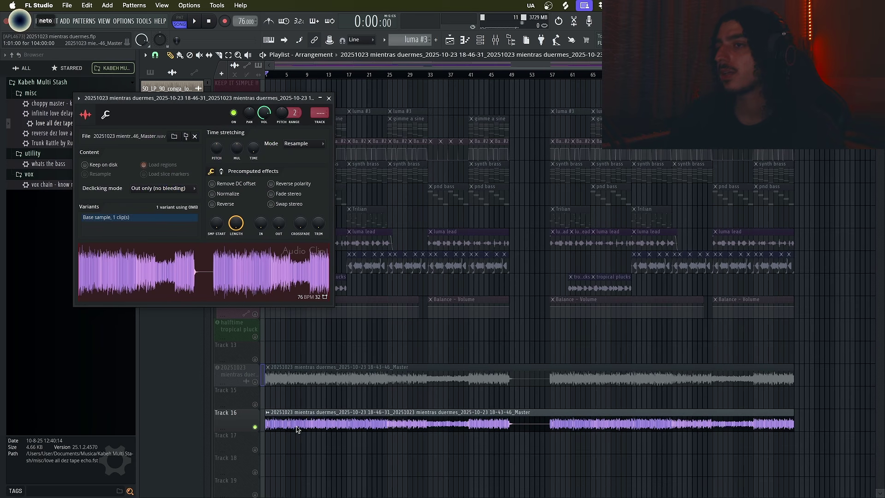
right_click(198, 255)
click(231, 307)
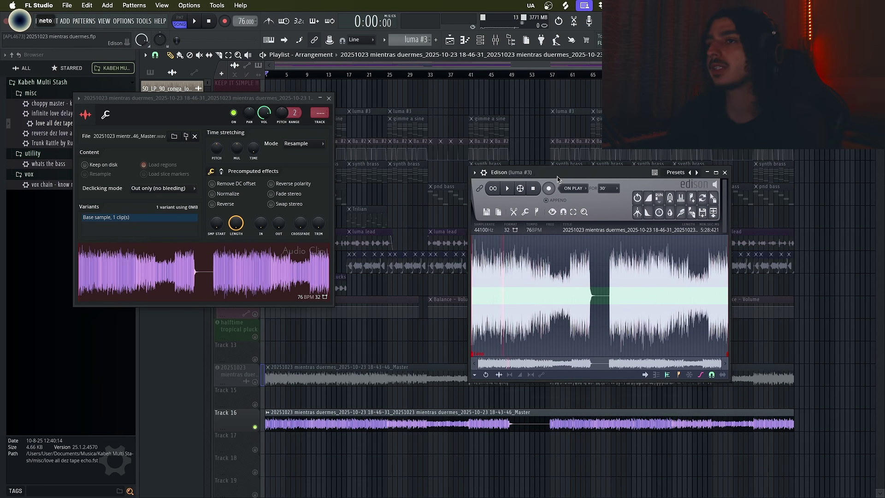
Enlarge and reposition the Edison window, normalize the rendered sample and play it.
drag(518, 356, 700, 388)
key(space)
drag(352, 154, 344, 131)
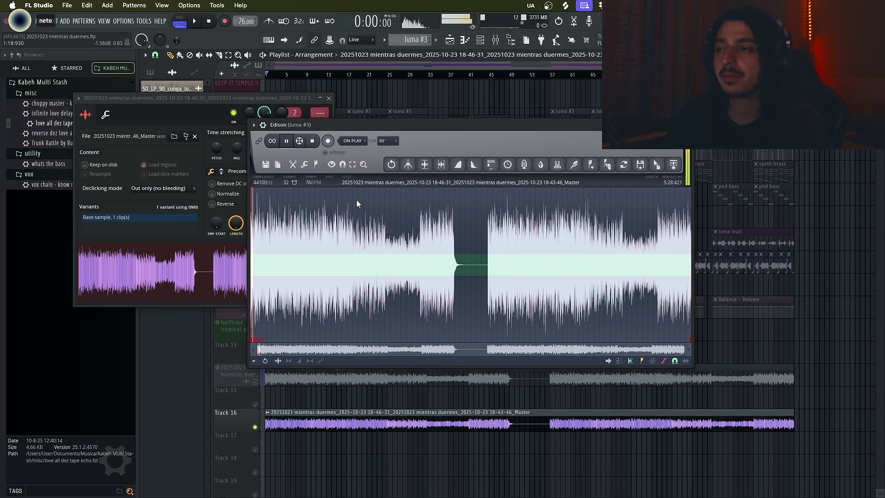
click(425, 165)
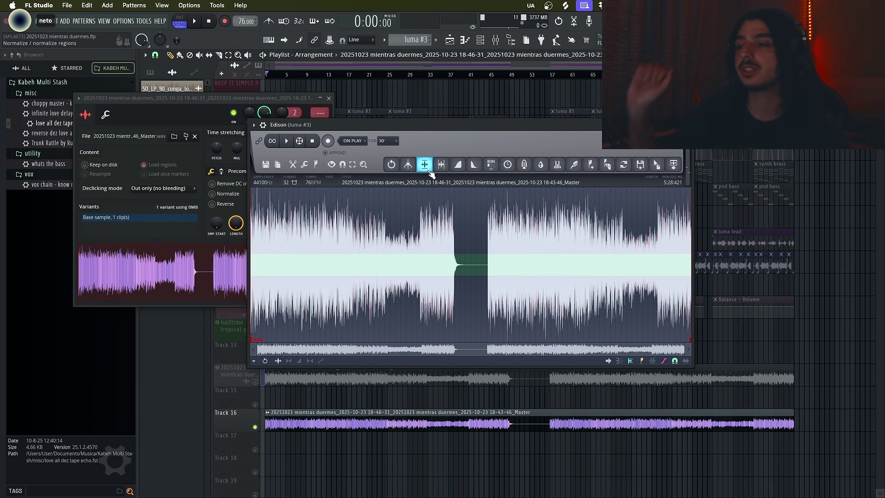
key(space)
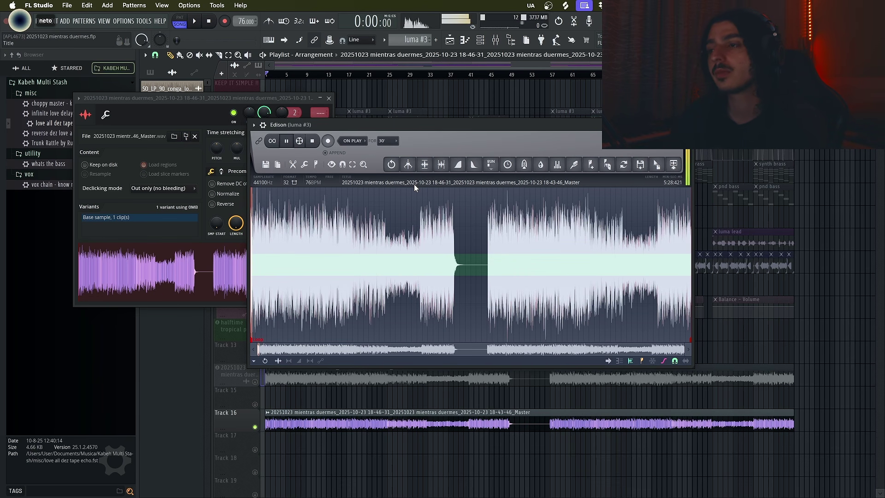
Set the sample's title, comments and filename to "mientras duermes 76" followed by the producer's handle.
click(413, 182)
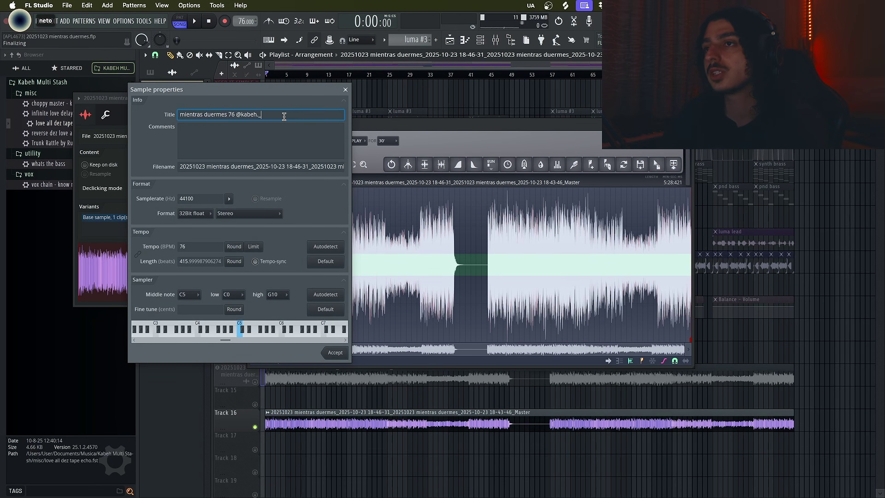
key(super+a)
key(super+c)
click(279, 139)
key(super+v)
key(super+a)
click(272, 168)
key(super+a)
key(super+v)
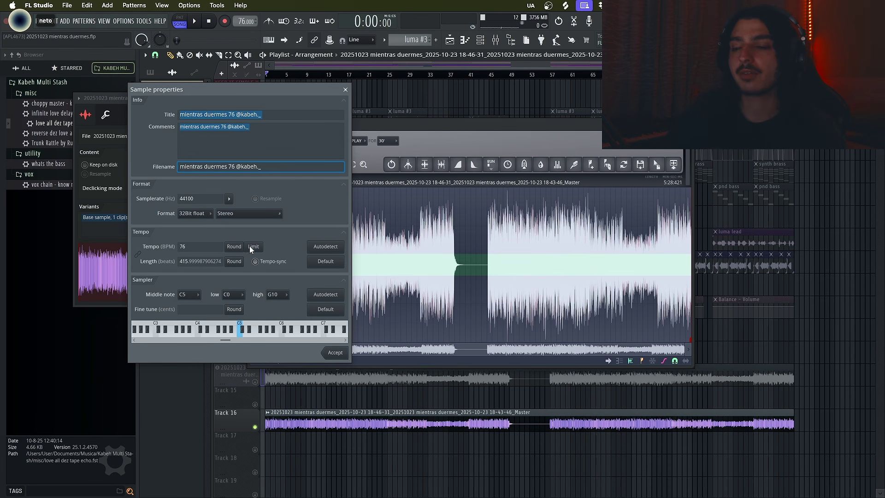
Resample the audio to a sample rate of 25000 Hz and accept the sample properties.
click(214, 199)
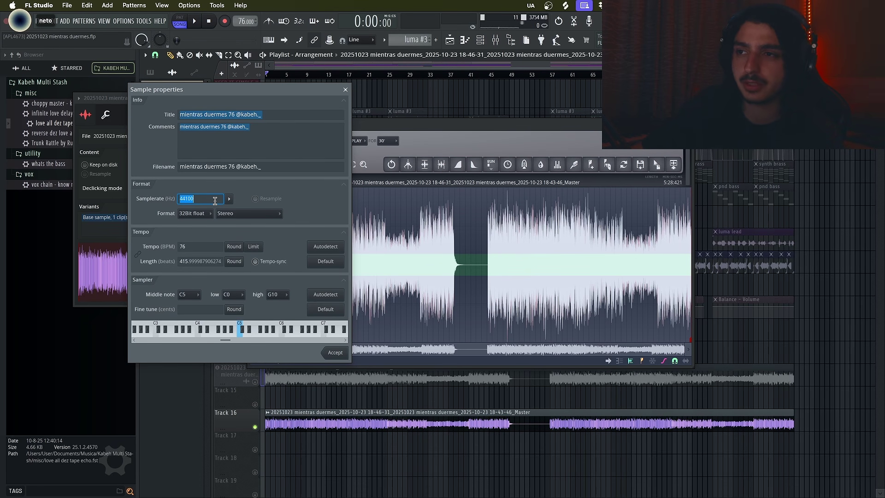
text(25000)
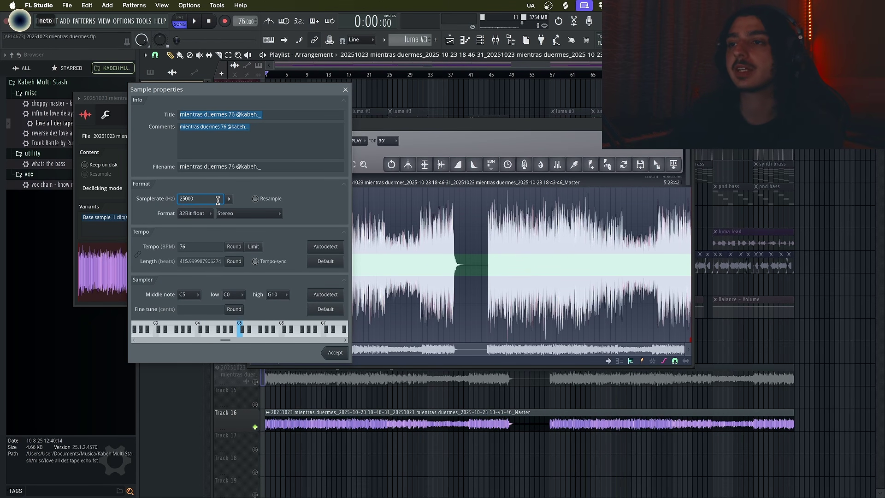
click(265, 200)
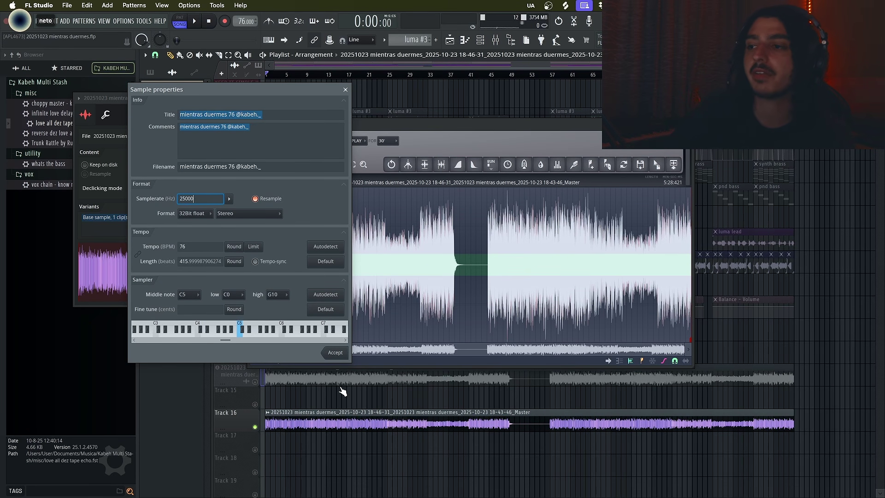
click(345, 356)
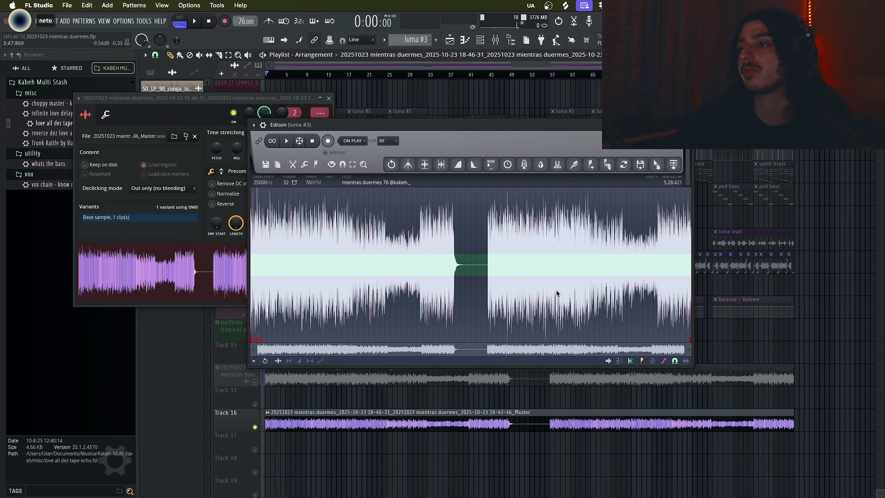
Review the sample's properties and the WAV save dialog in Edison, closing the dialog without saving.
drag(349, 123, 348, 127)
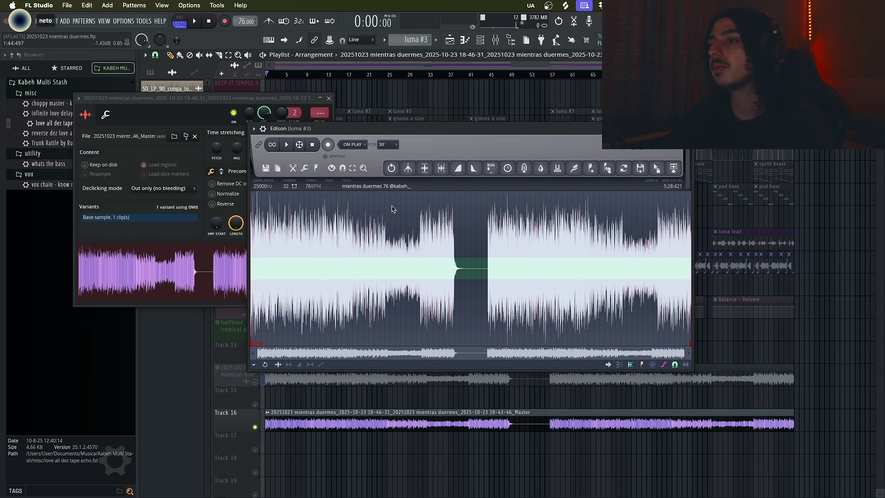
click(388, 187)
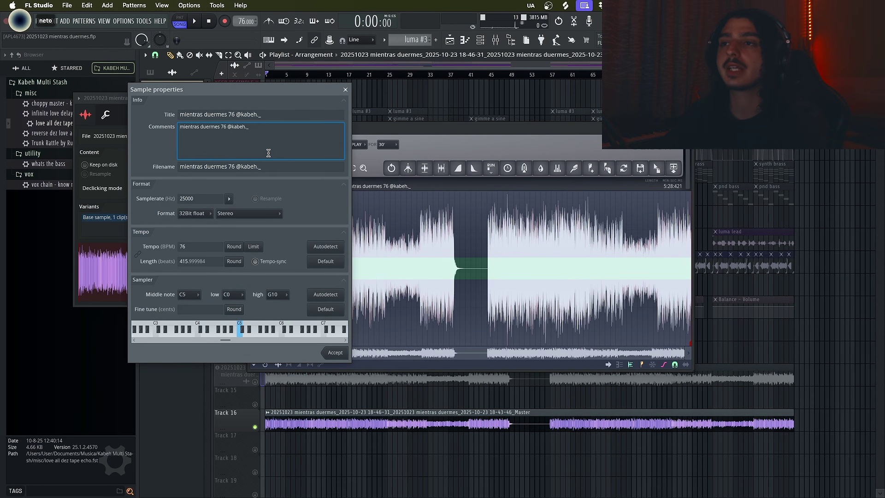
click(273, 116)
click(336, 352)
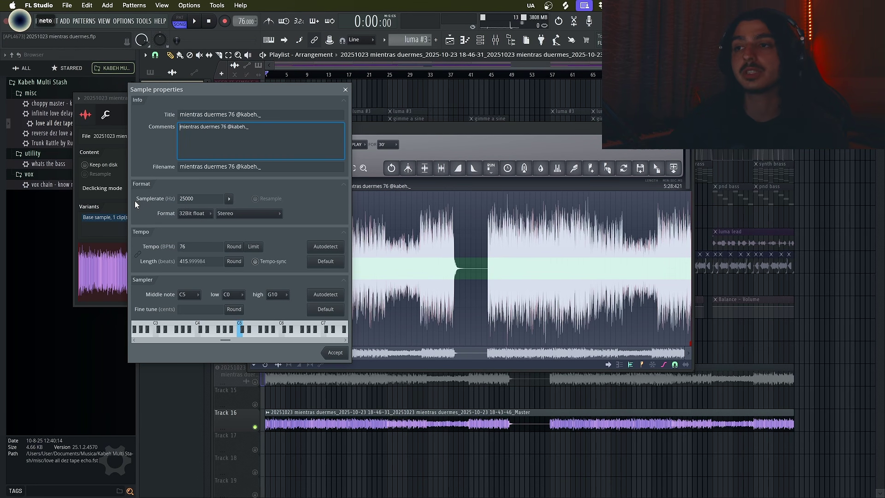
click(336, 354)
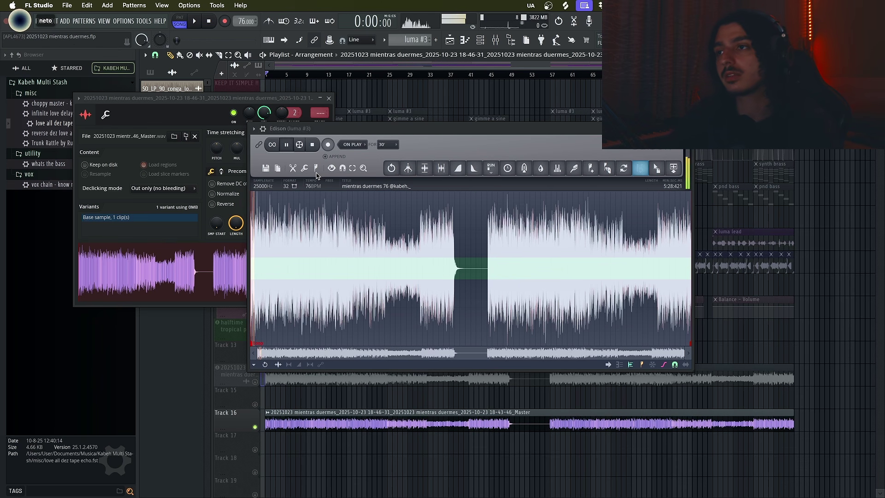
key(ctrl+s)
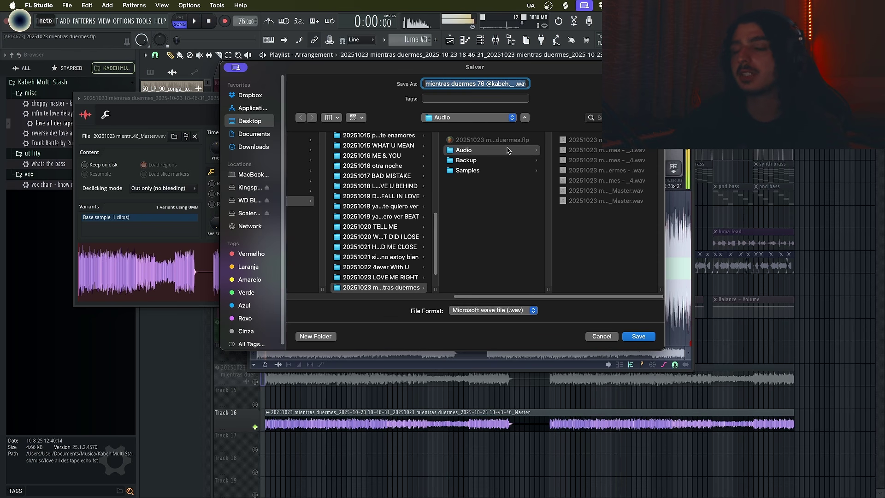
click(605, 337)
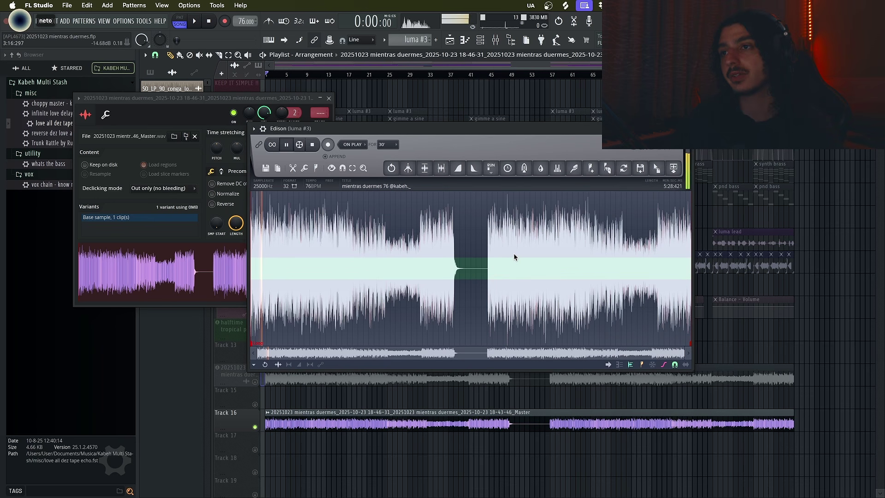